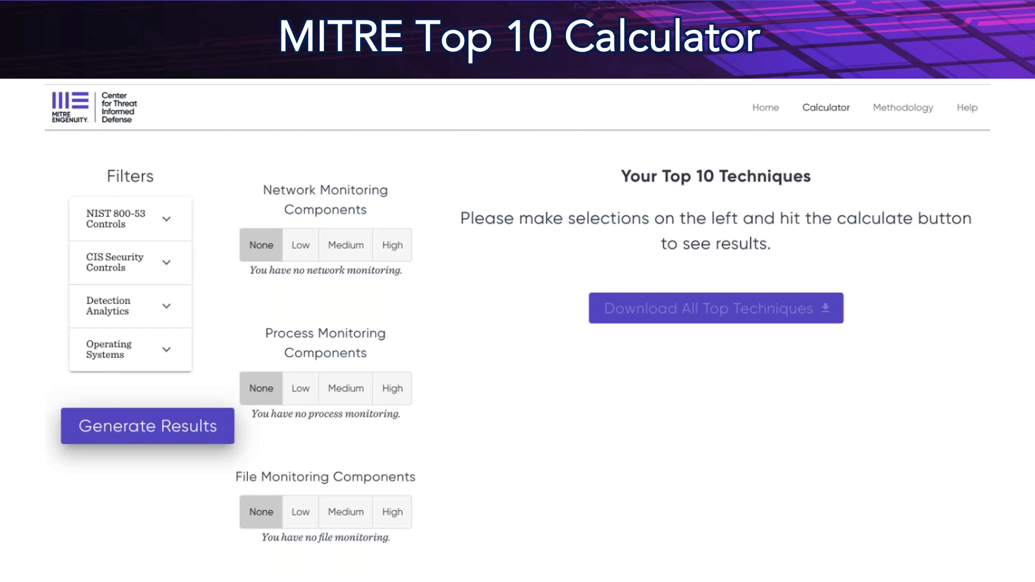
Switch to the AttackIQ home page in Chrome and review the available dashboard widgets without changing them.
{"action": "key", "text": "ctrl+Up"}
{"action": "left_click", "coordinate": [509, 240]}
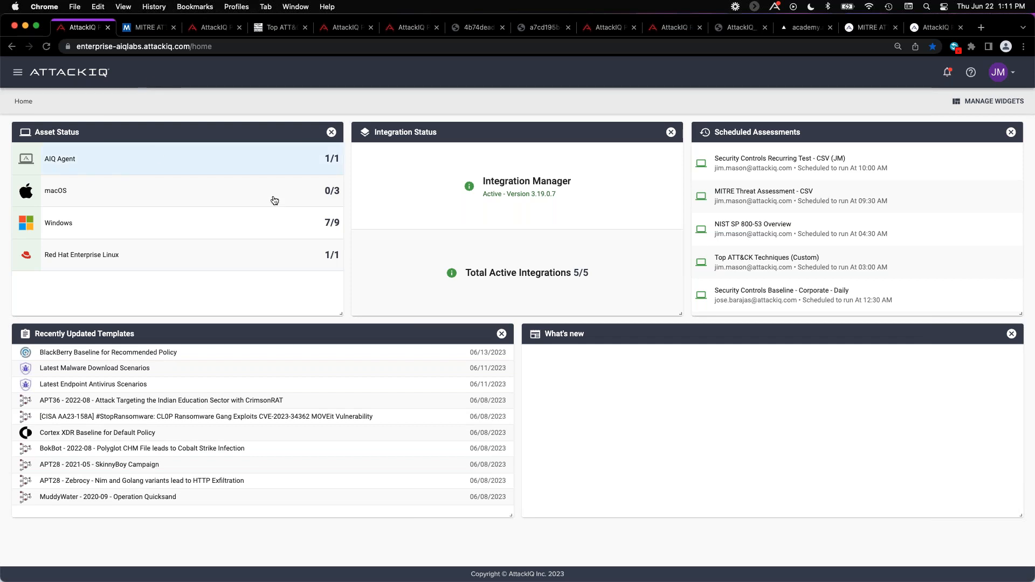
{"action": "left_click", "coordinate": [991, 100]}
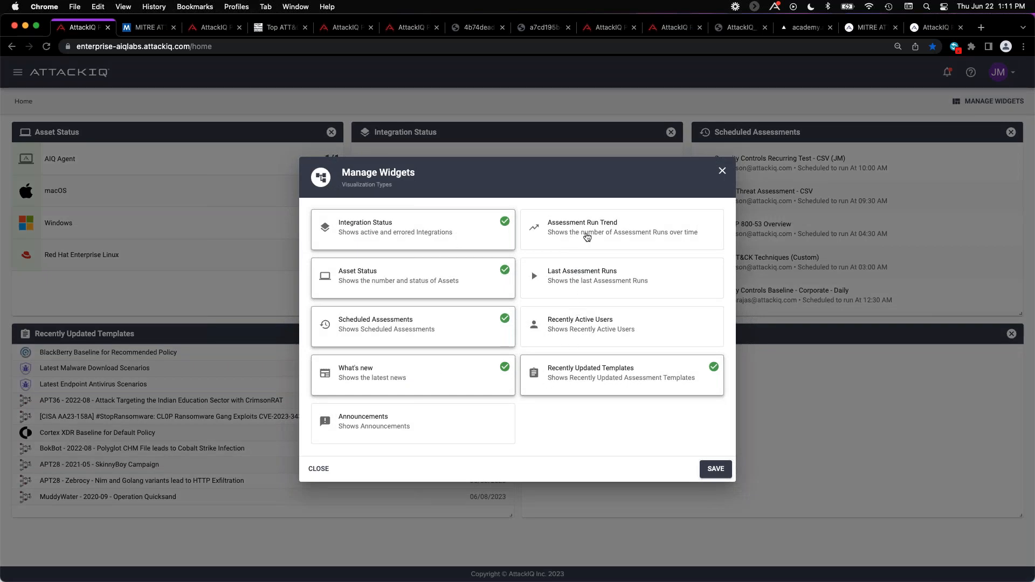
{"action": "left_click", "coordinate": [722, 171]}
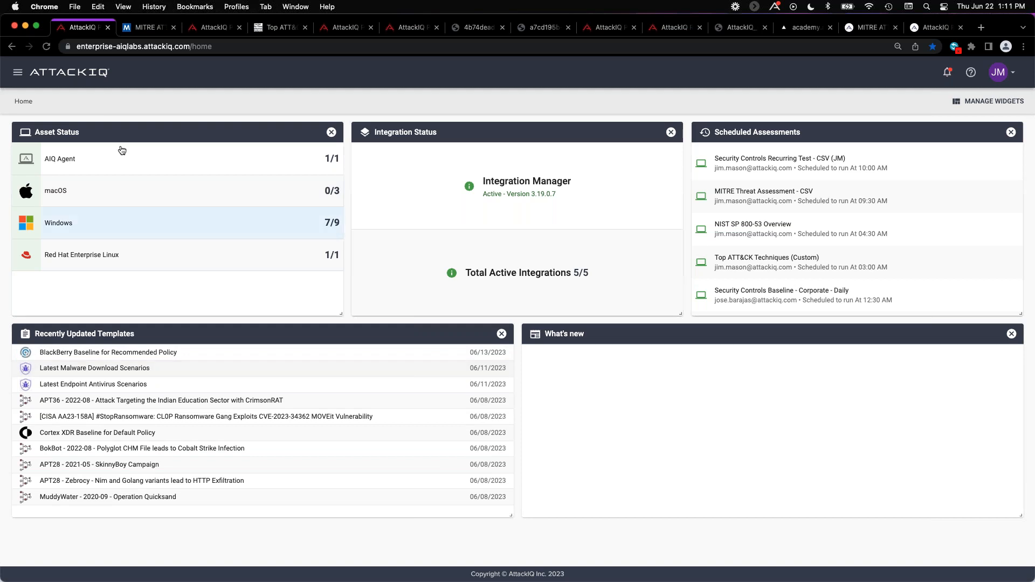
Open the assets overview page and close the navigation over it.
{"action": "left_click", "coordinate": [18, 72]}
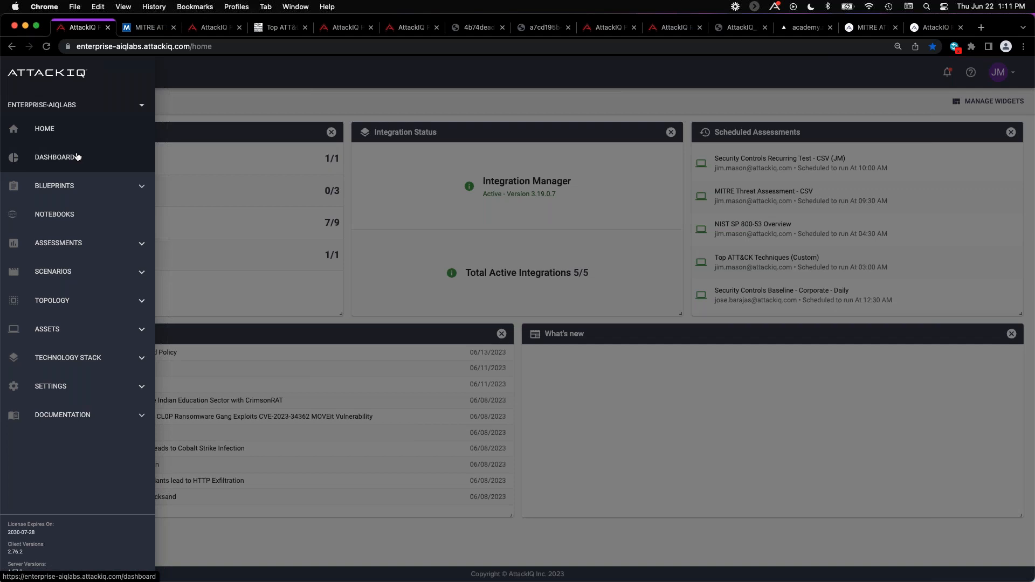
{"action": "left_click", "coordinate": [84, 333]}
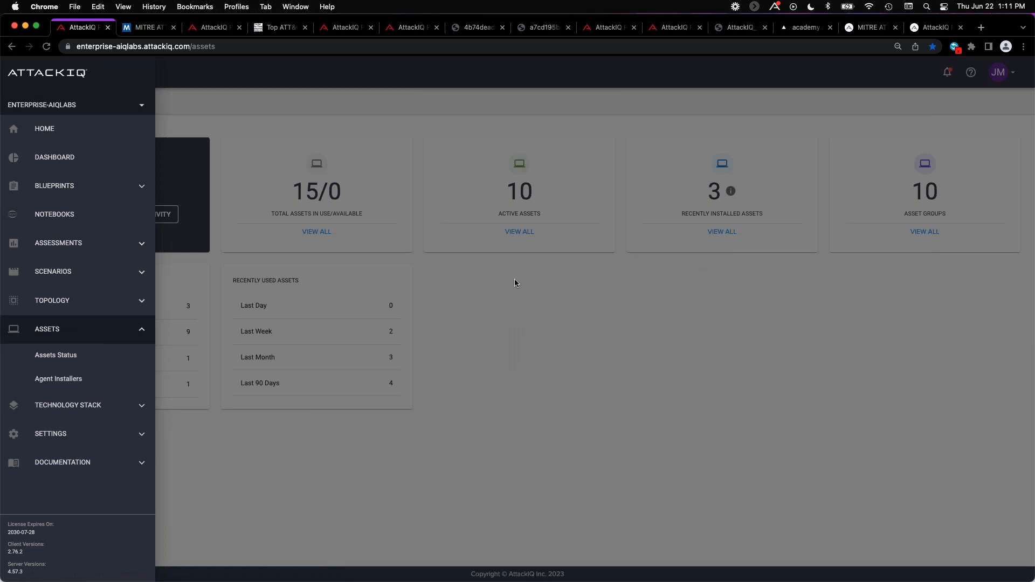
{"action": "left_click", "coordinate": [514, 279]}
Open the technology stack page to view the capabilities coverage and selected technologies.
{"action": "left_click", "coordinate": [18, 72]}
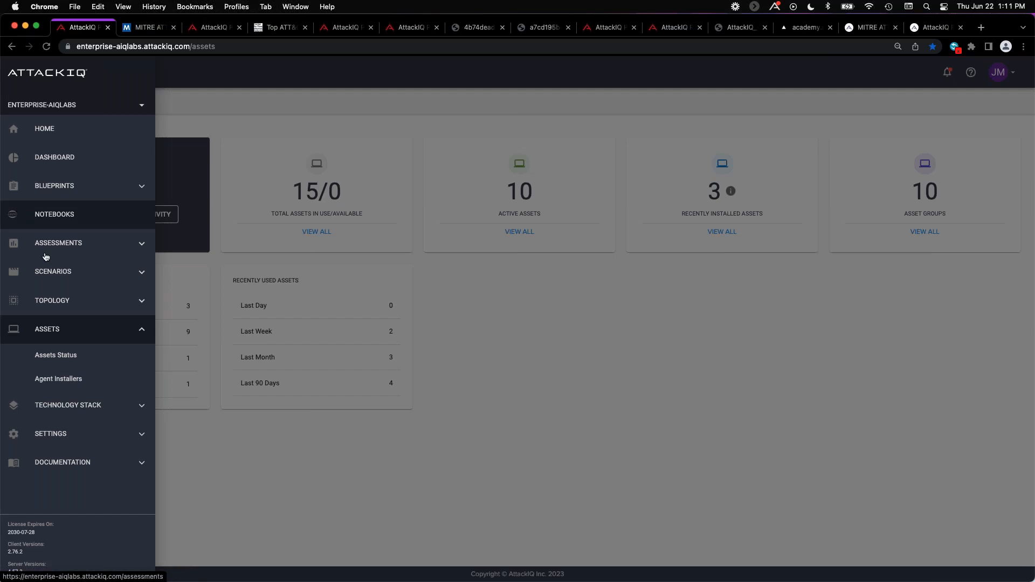
{"action": "left_click", "coordinate": [107, 404]}
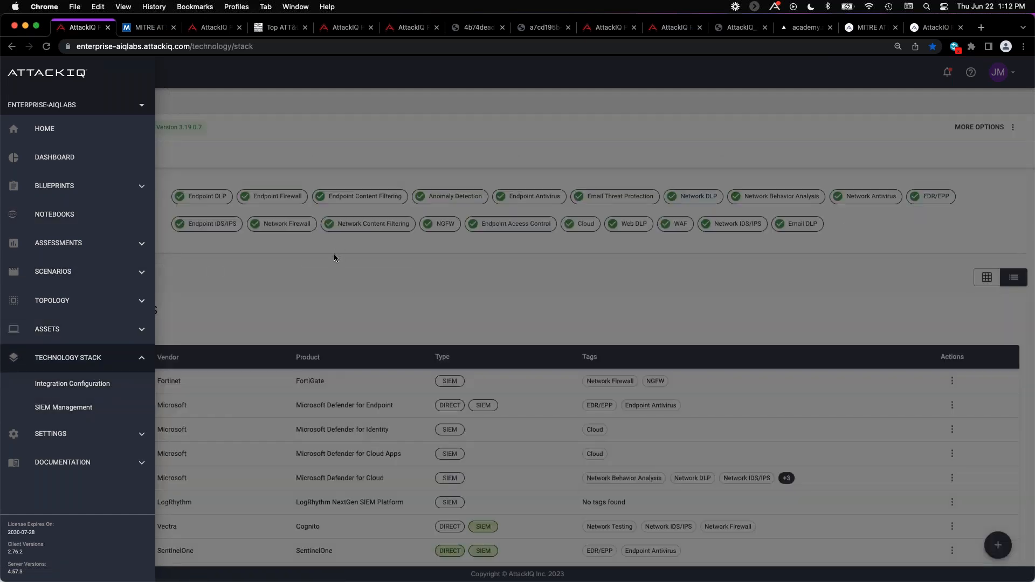
{"action": "left_click", "coordinate": [334, 257]}
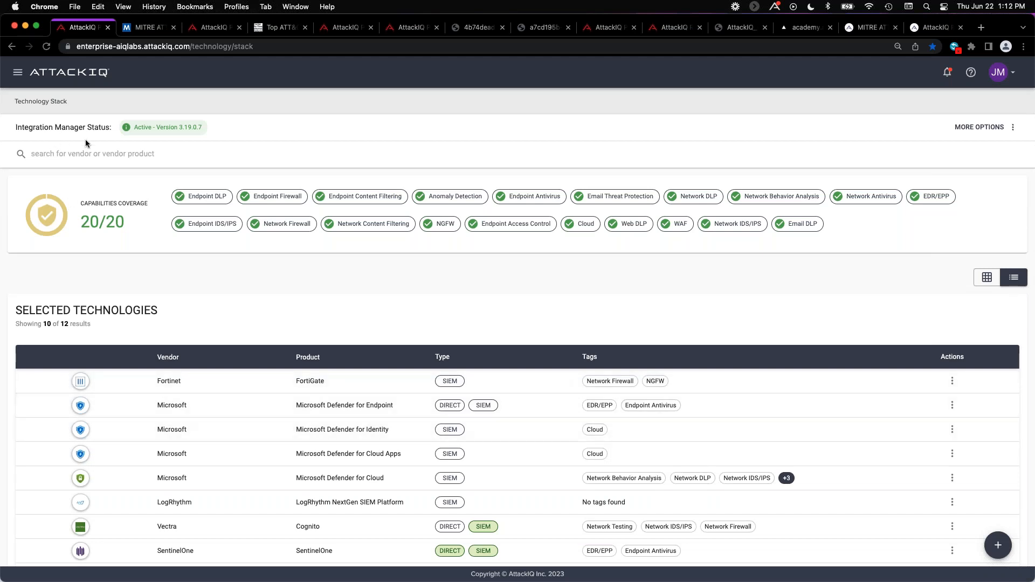
Open the scenarios library and close the navigation over it.
{"action": "left_click", "coordinate": [17, 71]}
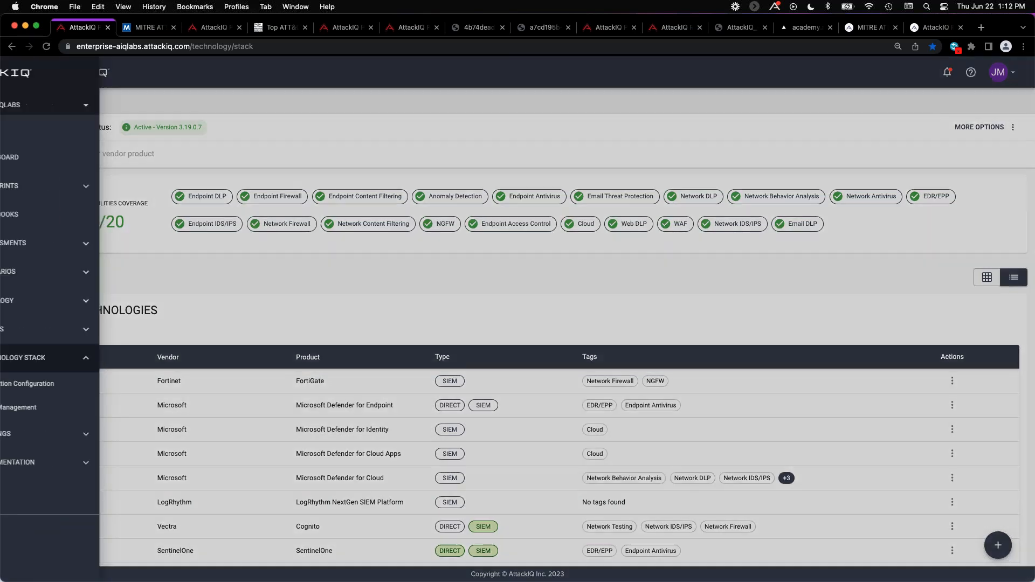
{"action": "left_click", "coordinate": [69, 273]}
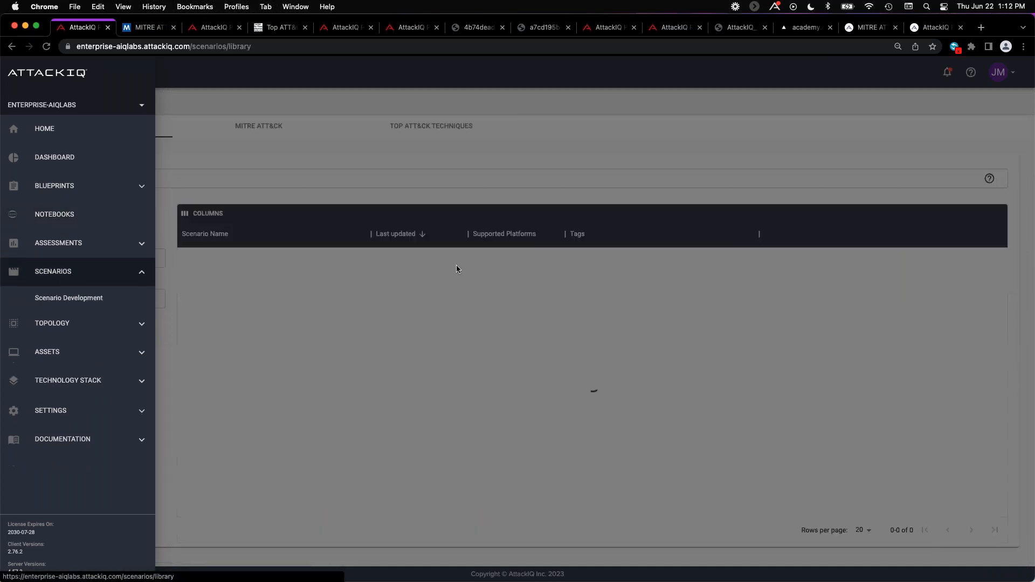
{"action": "left_click", "coordinate": [513, 171]}
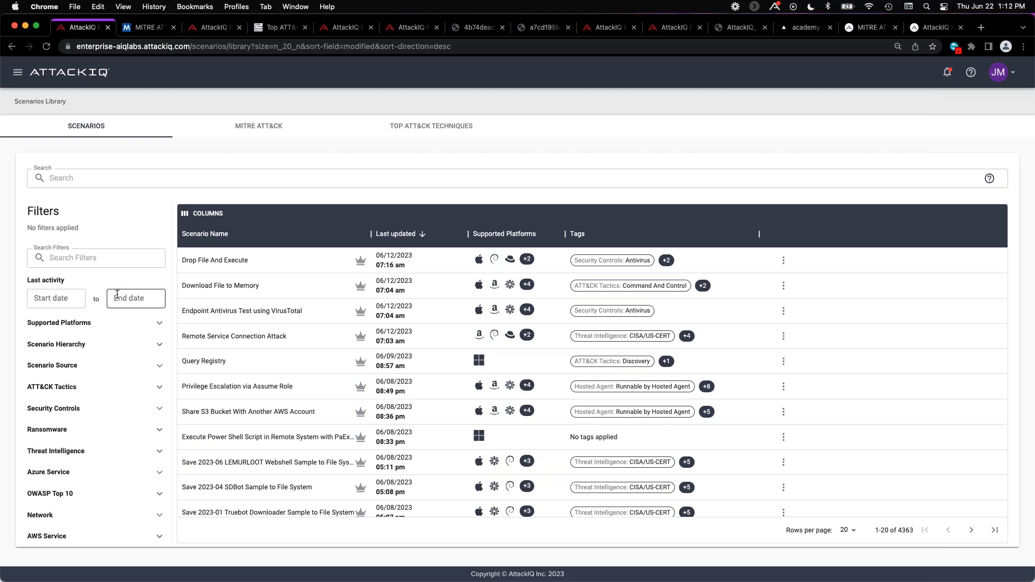
Filter the scenarios library by the Exfiltration ATT&CK tactic.
{"action": "scroll", "coordinate": [94, 313], "scroll_direction": "down", "scroll_amount": 1}
{"action": "scroll", "coordinate": [52, 338], "scroll_direction": "down", "scroll_amount": 1}
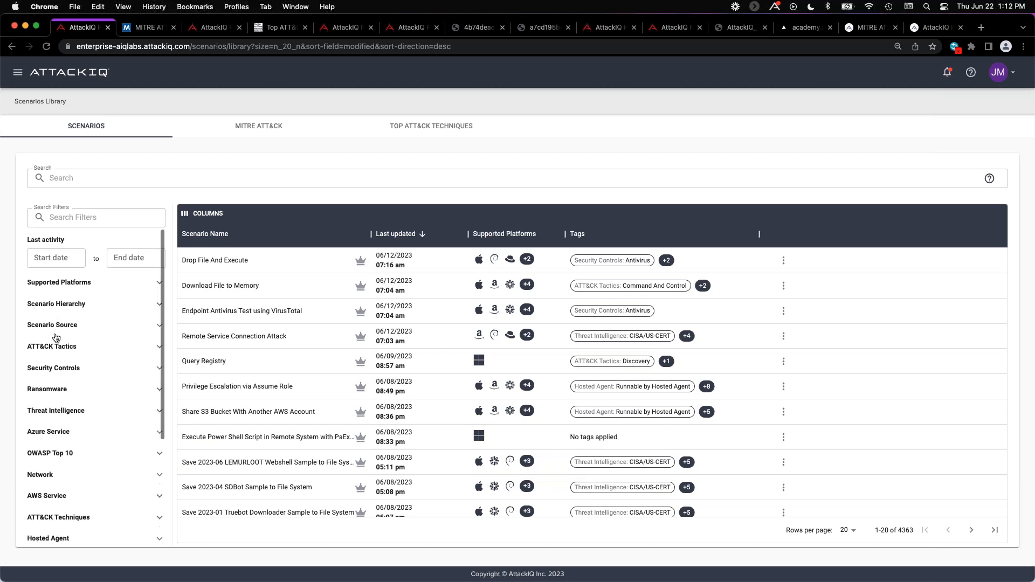
{"action": "scroll", "coordinate": [69, 333], "scroll_direction": "down", "scroll_amount": 1}
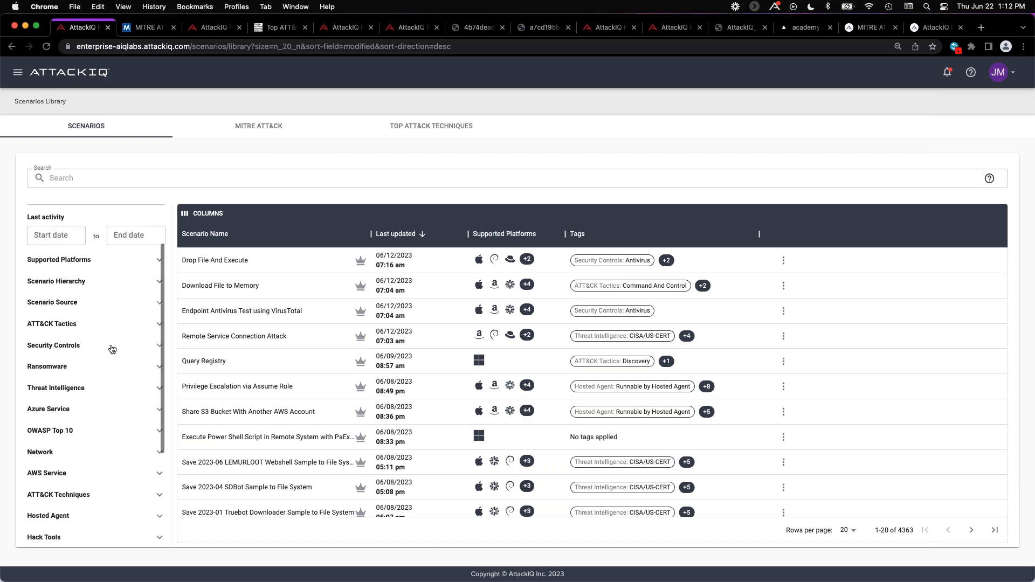
{"action": "left_click", "coordinate": [78, 327]}
{"action": "scroll", "coordinate": [93, 328], "scroll_direction": "down", "scroll_amount": 3}
{"action": "left_click", "coordinate": [46, 364]}
{"action": "scroll", "coordinate": [108, 357], "scroll_direction": "down", "scroll_amount": 1}
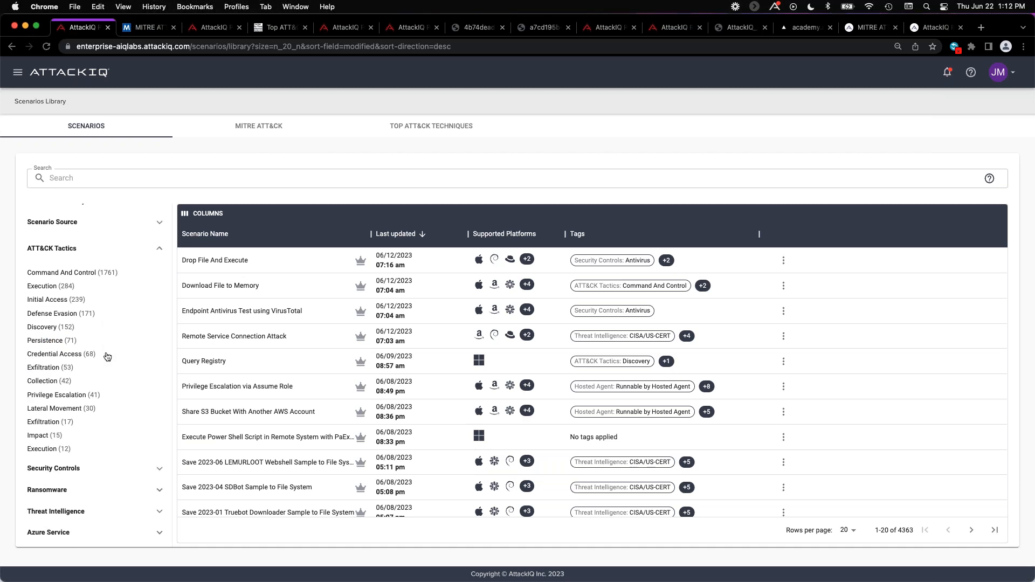
{"action": "left_click", "coordinate": [49, 368]}
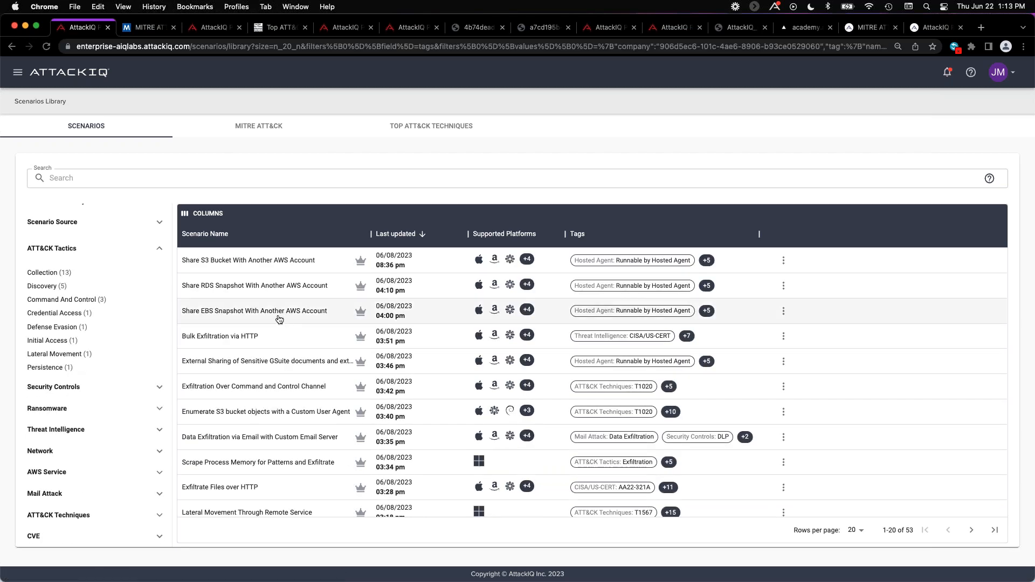
Search the filtered scenarios for HTTP and look through the matching list.
{"action": "left_click", "coordinate": [134, 179]}
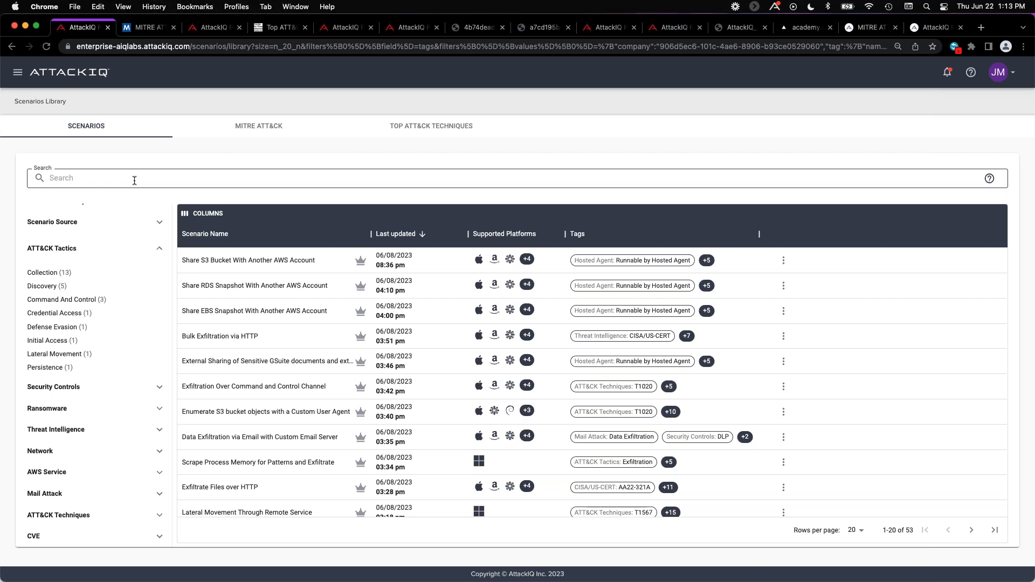
{"action": "type", "text": "HTTP"}
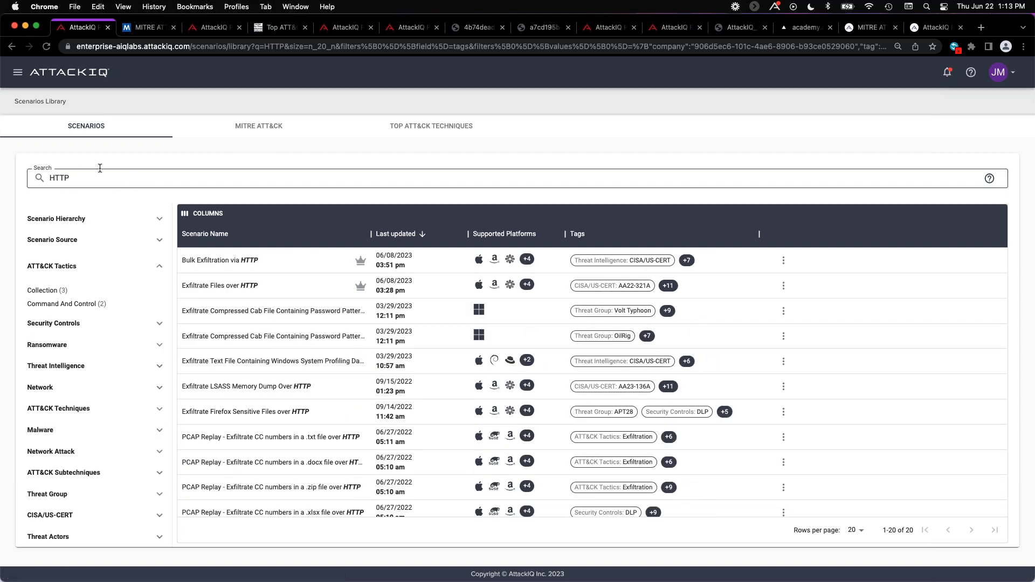
{"action": "scroll", "coordinate": [288, 277], "scroll_direction": "down", "scroll_amount": 1}
{"action": "scroll", "coordinate": [287, 276], "scroll_direction": "up", "scroll_amount": 1}
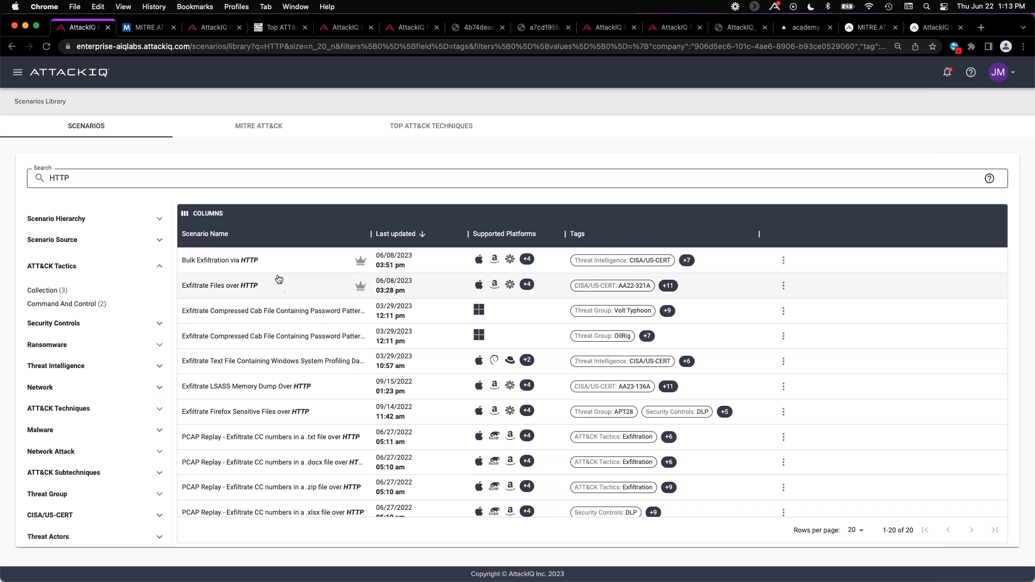
Open the Exfiltrate Files over HTTP scenario, read its description and download its source code.
{"action": "left_click", "coordinate": [310, 287]}
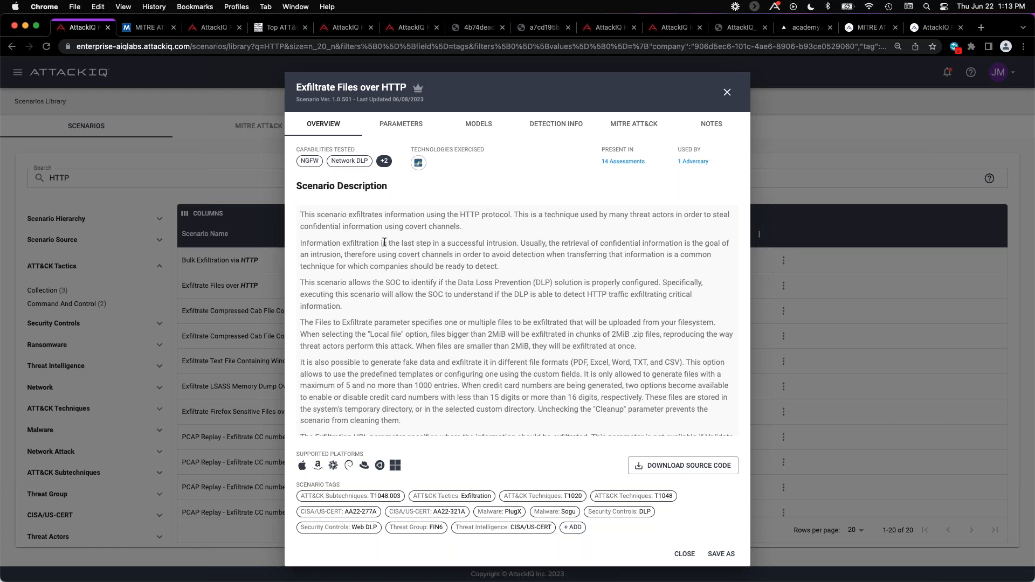
{"action": "scroll", "coordinate": [384, 242], "scroll_direction": "down", "scroll_amount": 3}
{"action": "scroll", "coordinate": [384, 242], "scroll_direction": "down", "scroll_amount": 3}
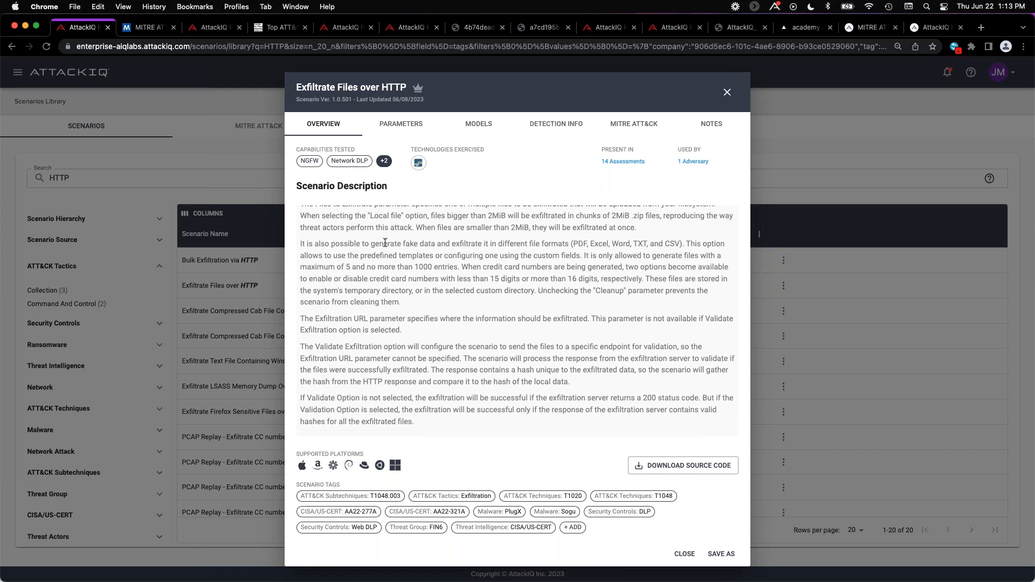
{"action": "left_click", "coordinate": [681, 468]}
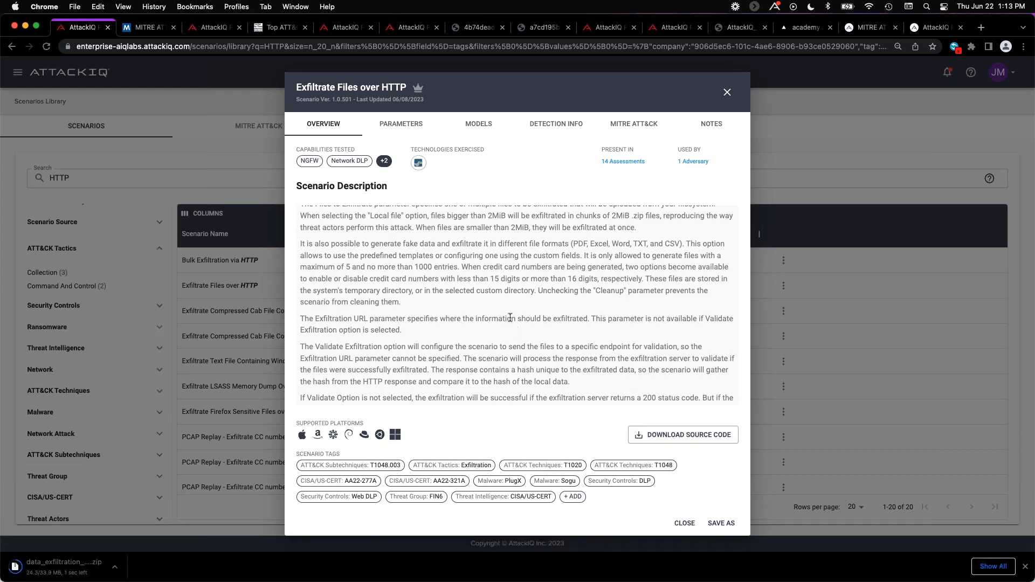
{"action": "scroll", "coordinate": [510, 318], "scroll_direction": "up", "scroll_amount": 3}
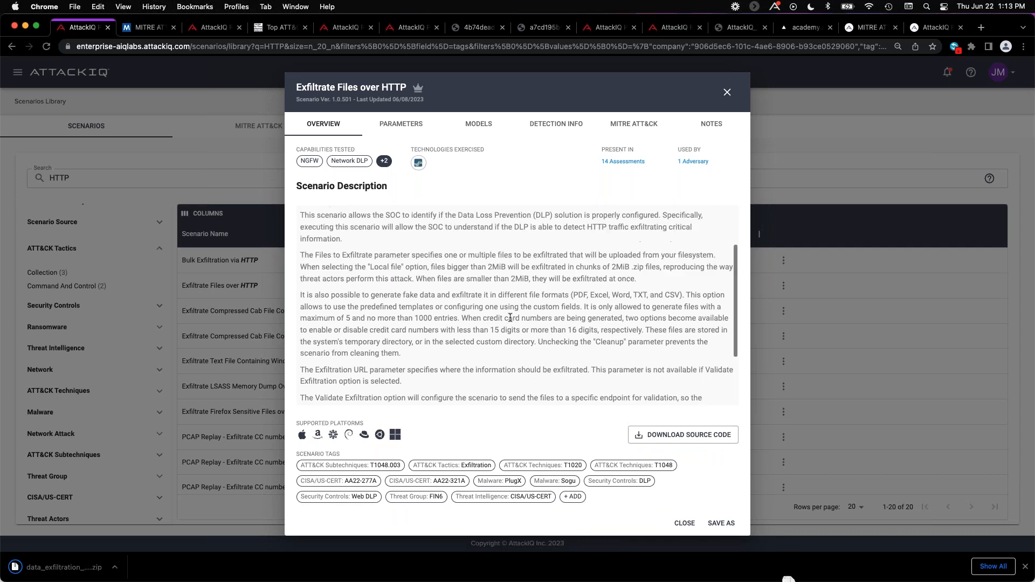
{"action": "scroll", "coordinate": [510, 318], "scroll_direction": "up", "scroll_amount": 2}
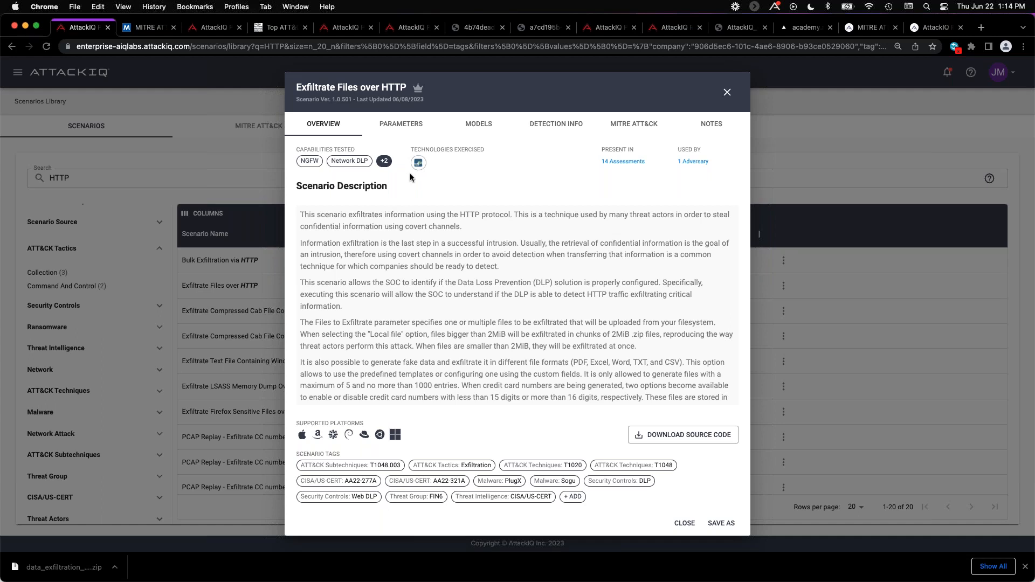
In the scenario's parameters, set the template to SS Numbers and the number of entries to 15.
{"action": "left_click", "coordinate": [409, 129]}
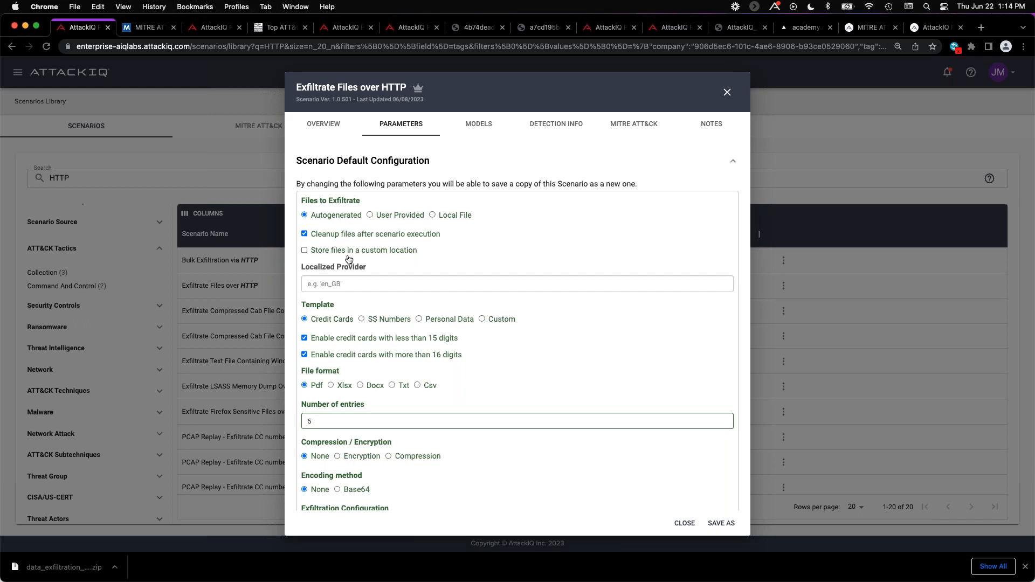
{"action": "left_click", "coordinate": [361, 318]}
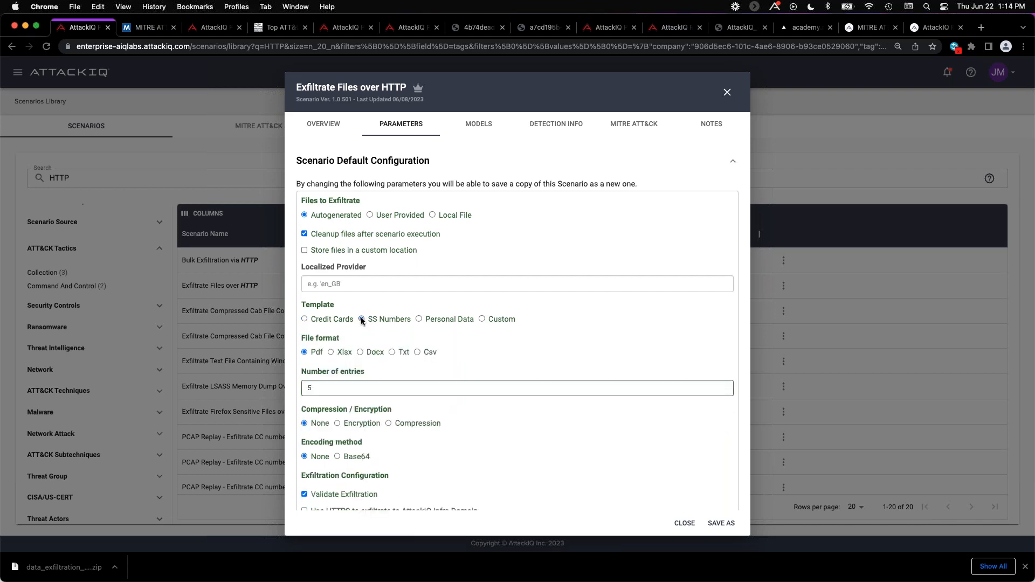
{"action": "left_click", "coordinate": [322, 381]}
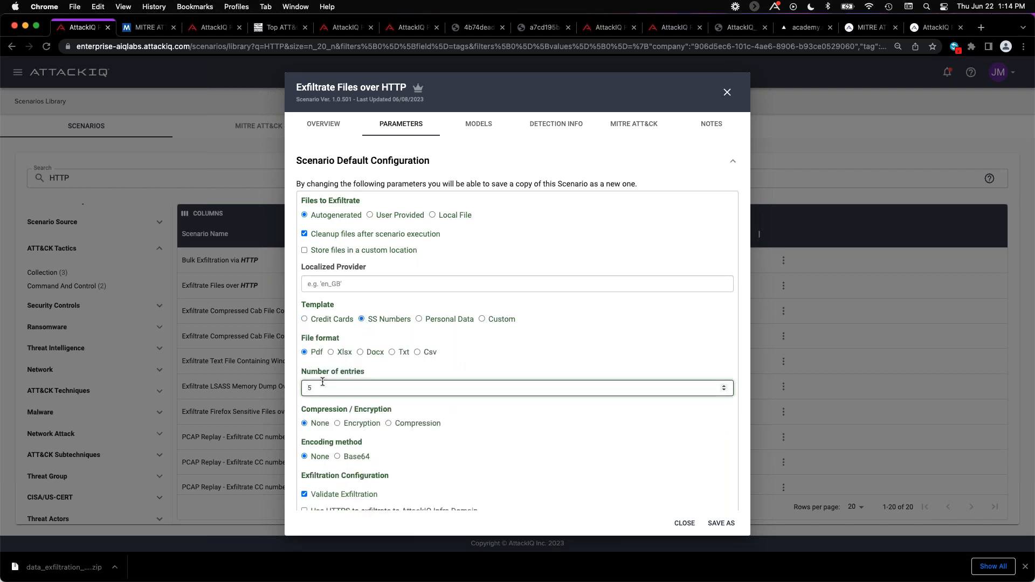
{"action": "type", "text": "1"}
Enable encryption for the exfiltrated files with the AES (CBC mode) algorithm and review the remaining exfiltration parameters.
{"action": "left_click", "coordinate": [338, 423]}
{"action": "scroll", "coordinate": [402, 375], "scroll_direction": "down", "scroll_amount": 2}
{"action": "left_click", "coordinate": [396, 399]}
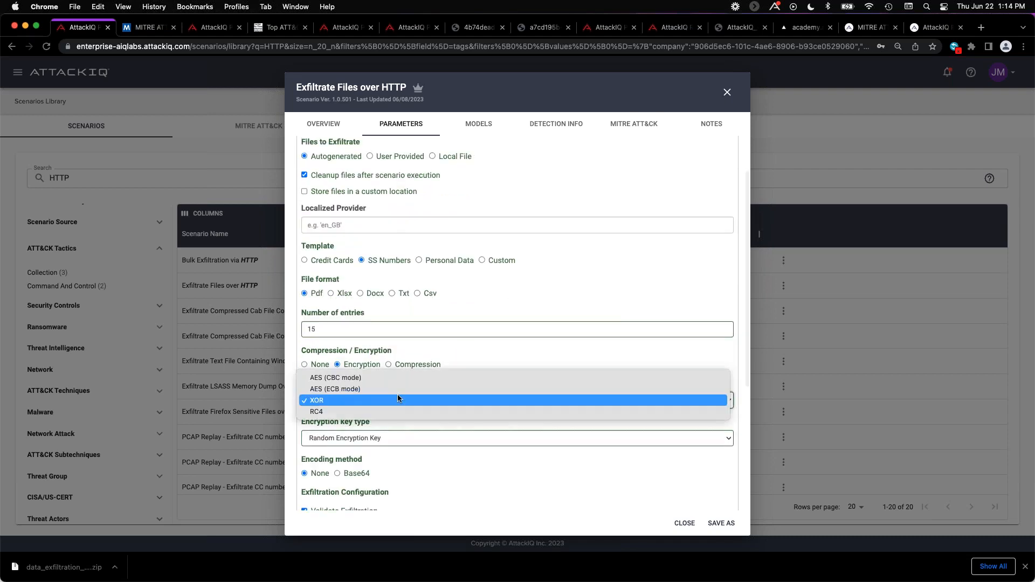
{"action": "left_click", "coordinate": [370, 377]}
{"action": "scroll", "coordinate": [612, 319], "scroll_direction": "down", "scroll_amount": 2}
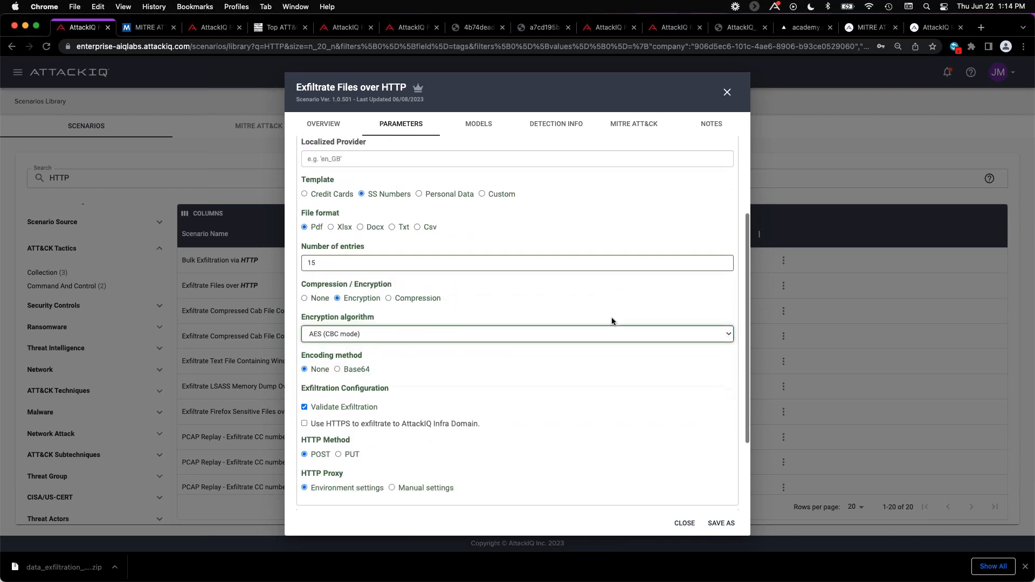
{"action": "scroll", "coordinate": [611, 321], "scroll_direction": "down", "scroll_amount": 1}
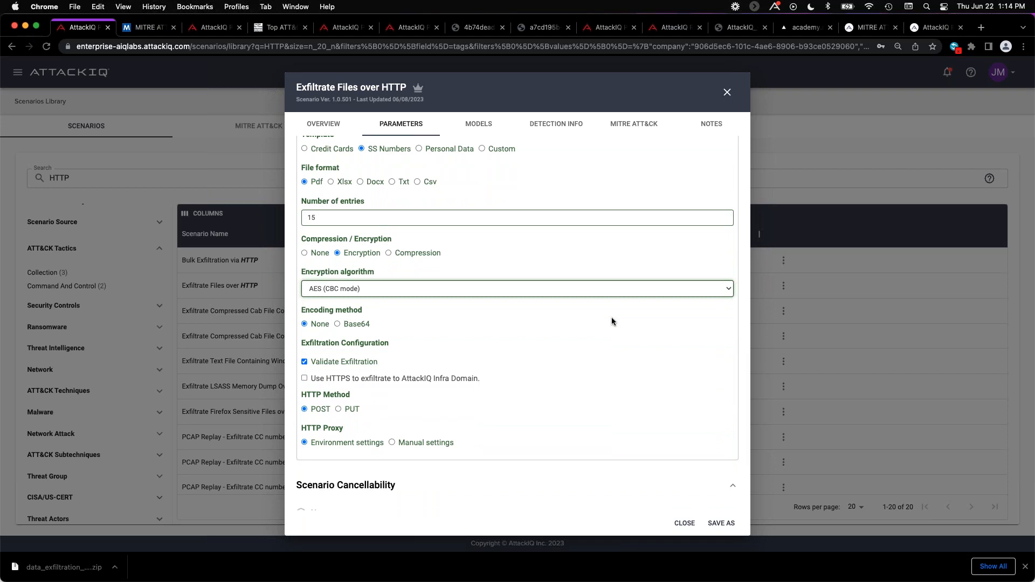
{"action": "scroll", "coordinate": [611, 322], "scroll_direction": "down", "scroll_amount": 1}
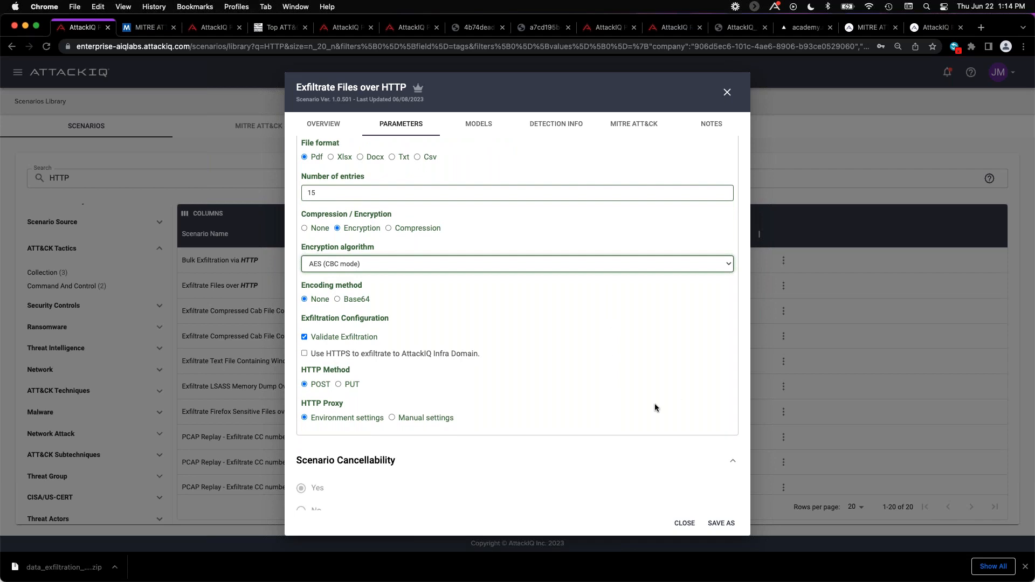
Start saving the scenario as a copy, cancel it, and close the scenario discarding the unsaved changes.
{"action": "left_click", "coordinate": [723, 523]}
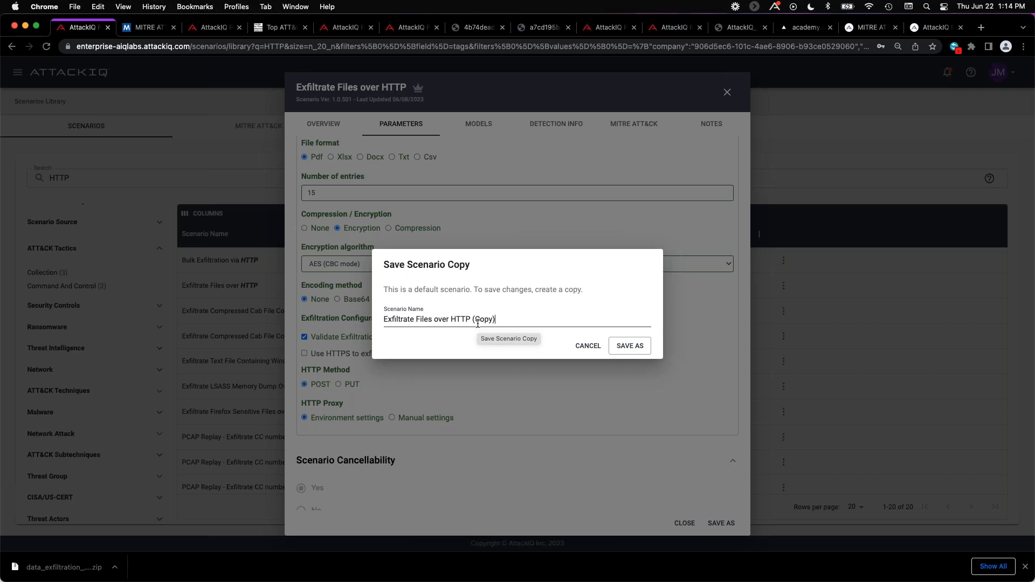
{"action": "left_click", "coordinate": [598, 347]}
{"action": "left_click", "coordinate": [727, 92]}
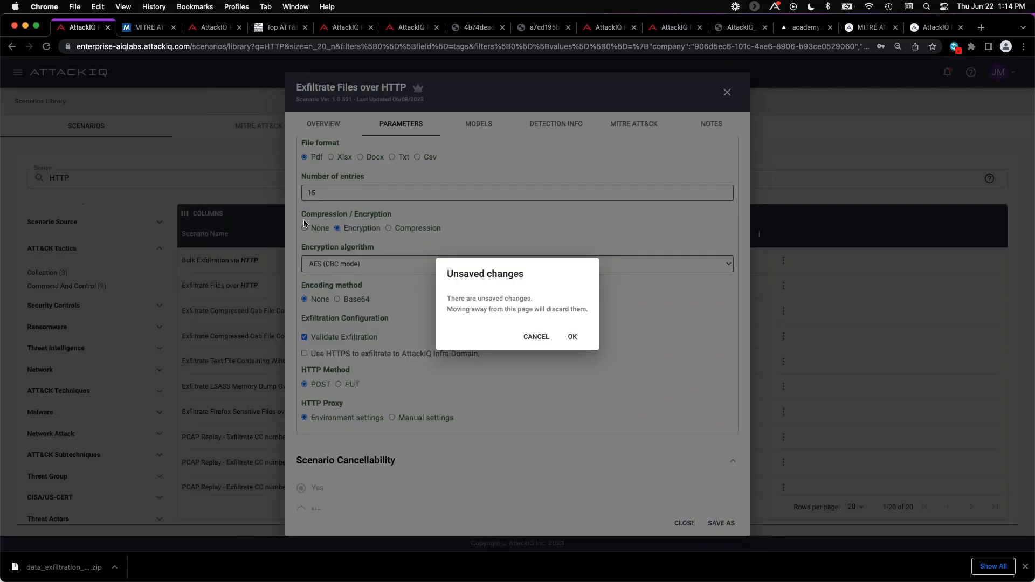
{"action": "left_click", "coordinate": [572, 337]}
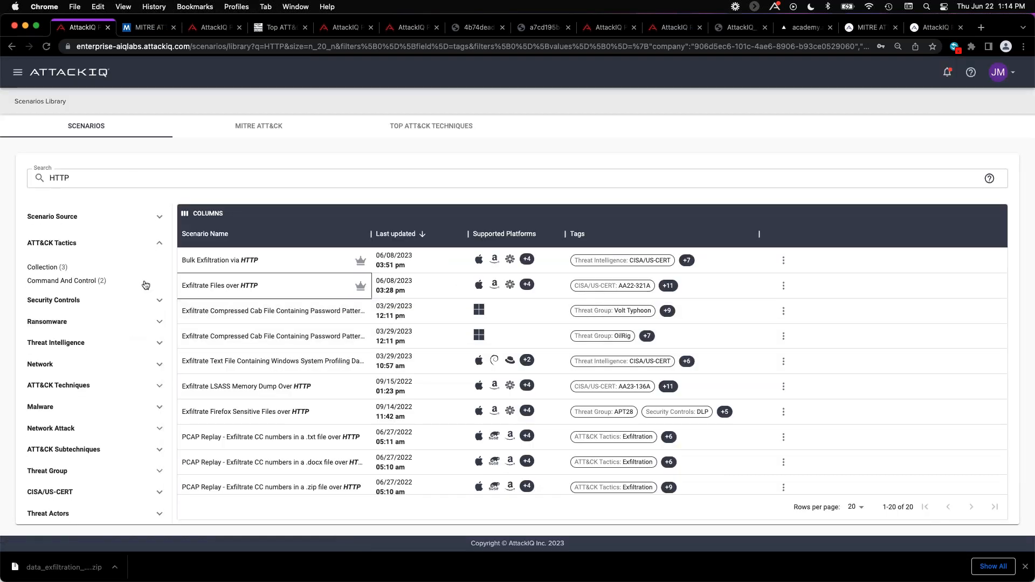
Open the assessment template library.
{"action": "left_click", "coordinate": [17, 72]}
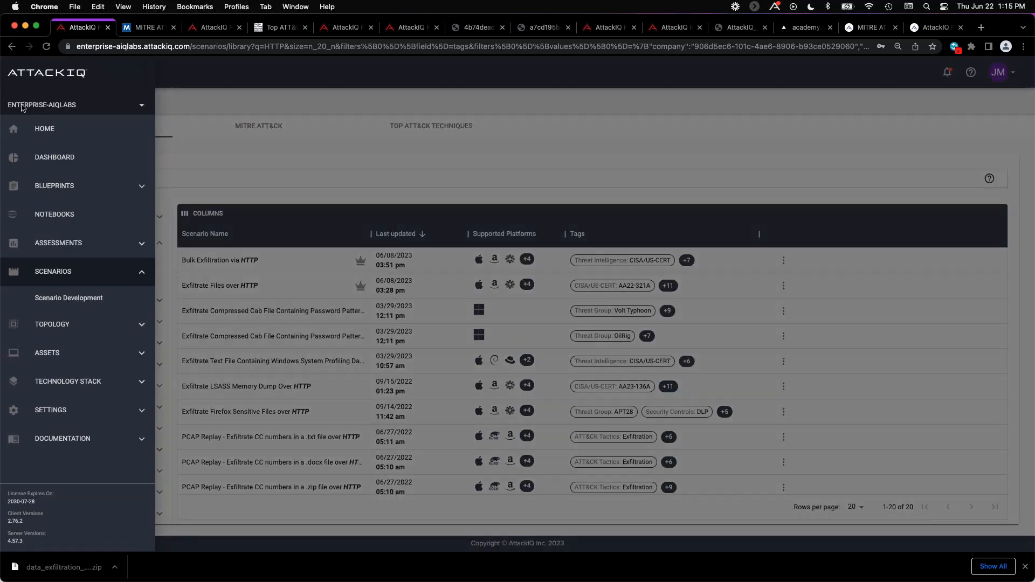
{"action": "left_click", "coordinate": [60, 246]}
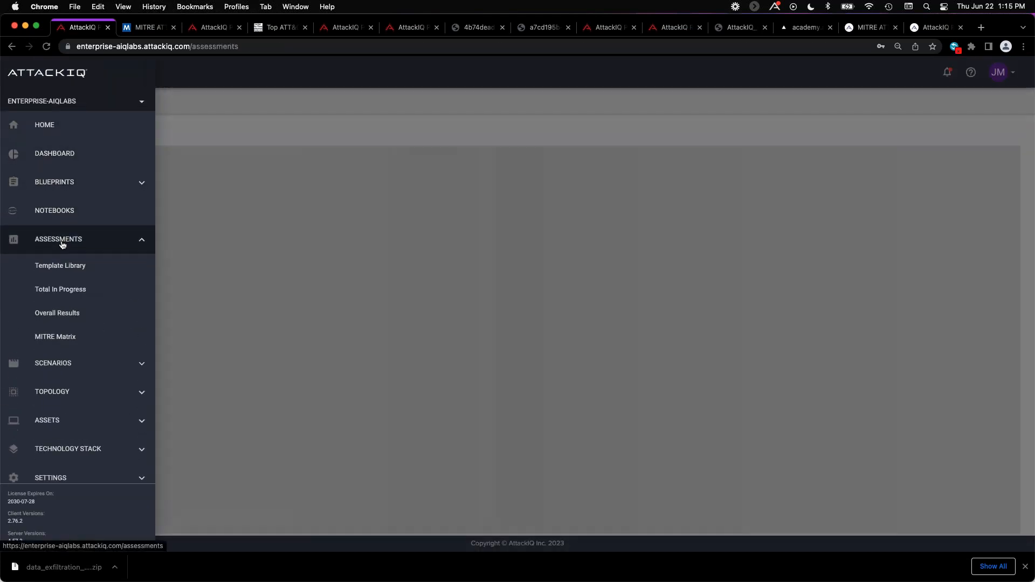
{"action": "left_click", "coordinate": [64, 271]}
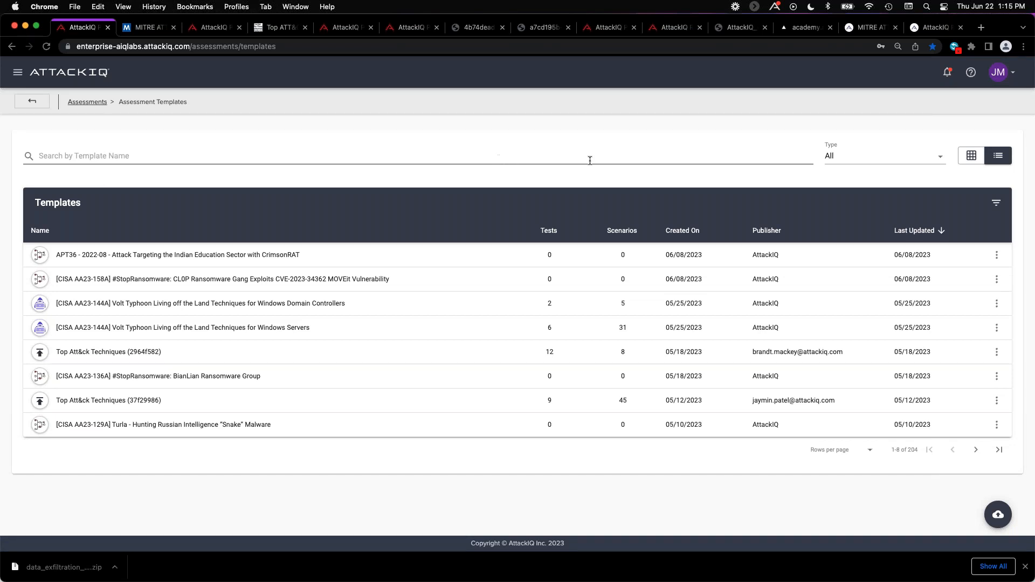
Filter the templates by the Security Control Validation type, show 25 rows per page and look through the list.
{"action": "left_click", "coordinate": [864, 156]}
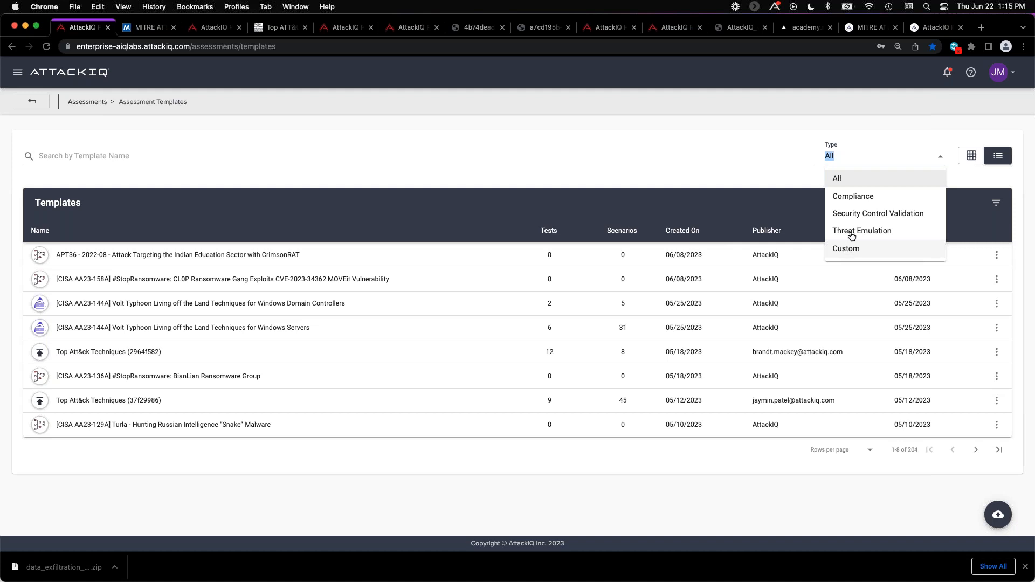
{"action": "left_click", "coordinate": [852, 214]}
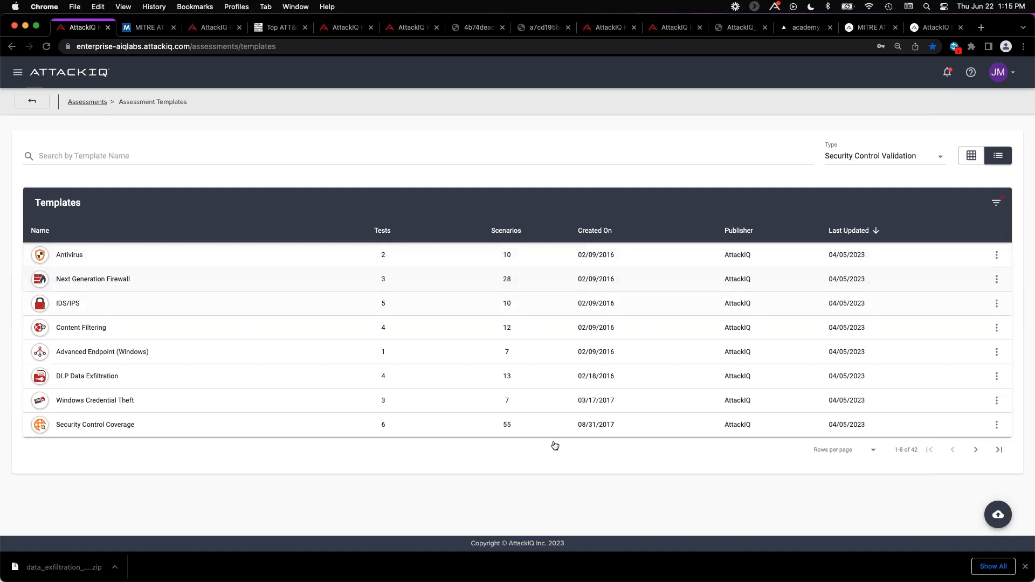
{"action": "left_click", "coordinate": [875, 449]}
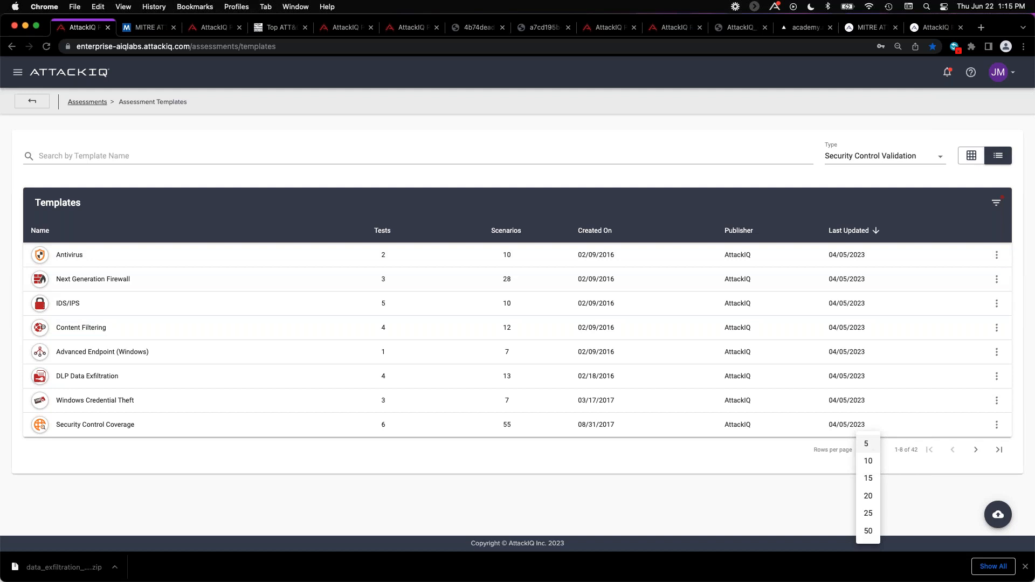
{"action": "left_click", "coordinate": [869, 513]}
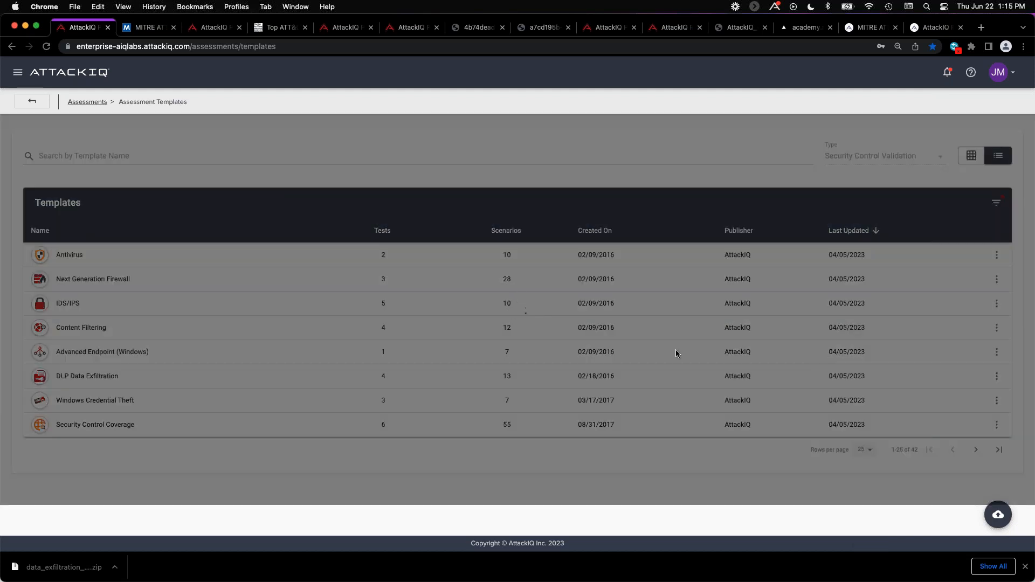
{"action": "scroll", "coordinate": [375, 332], "scroll_direction": "down", "scroll_amount": 5}
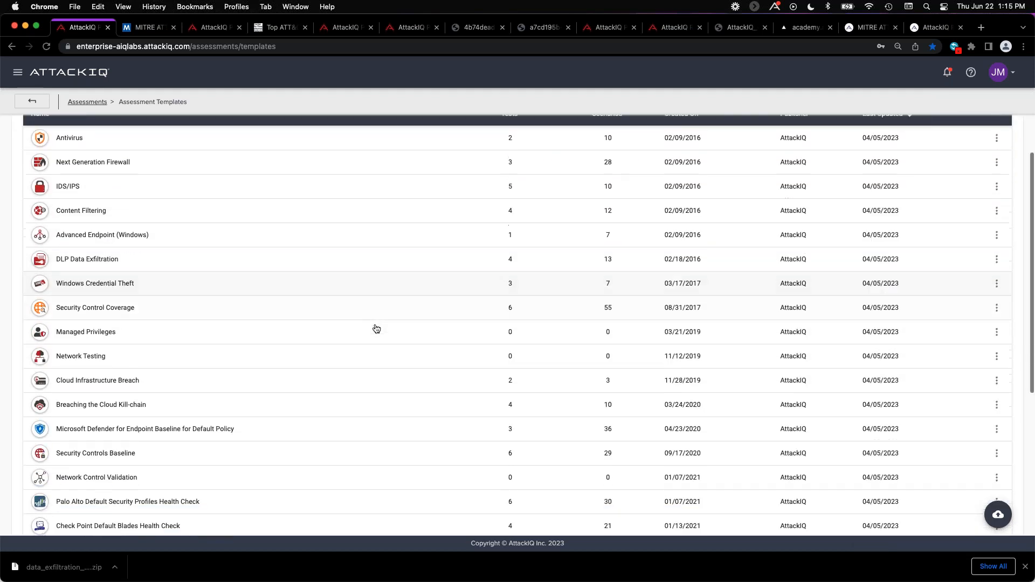
{"action": "scroll", "coordinate": [379, 327], "scroll_direction": "down", "scroll_amount": 1}
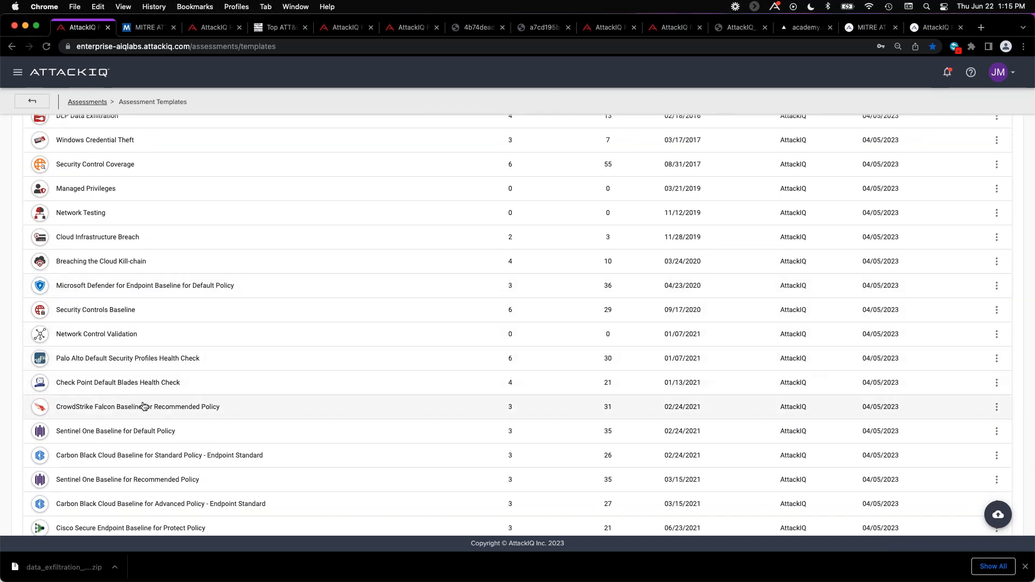
{"action": "scroll", "coordinate": [133, 165], "scroll_direction": "up", "scroll_amount": 10}
Search the assessment templates for MITRE and set the type filter back to All.
{"action": "left_click", "coordinate": [85, 155]}
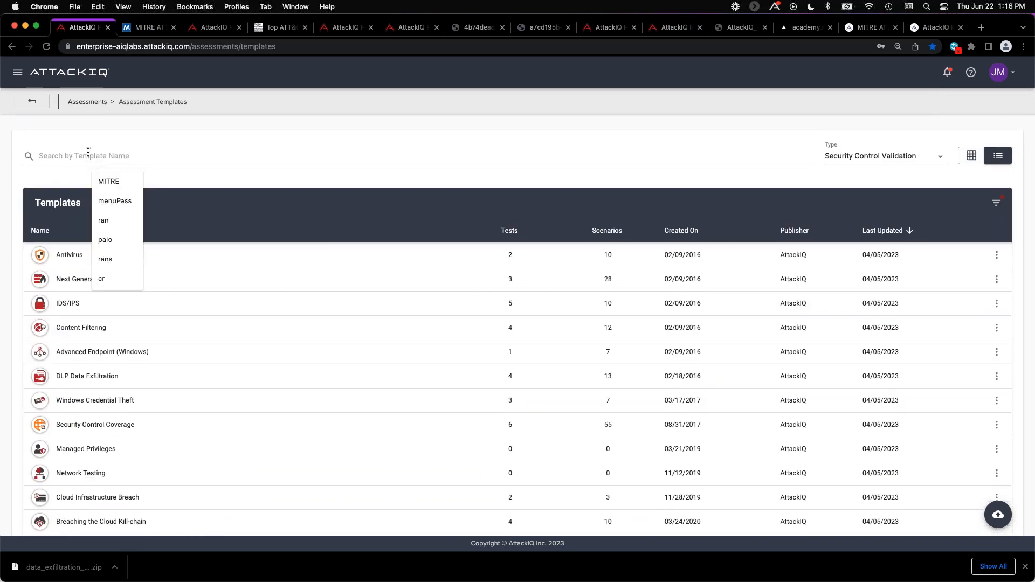
{"action": "left_click", "coordinate": [108, 181]}
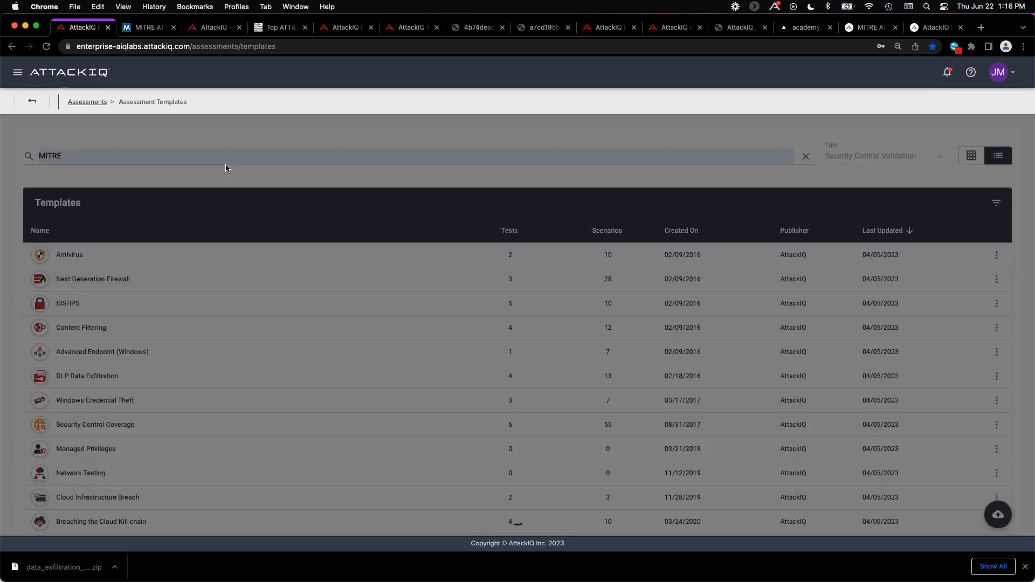
{"action": "left_click", "coordinate": [876, 161]}
{"action": "left_click", "coordinate": [842, 177]}
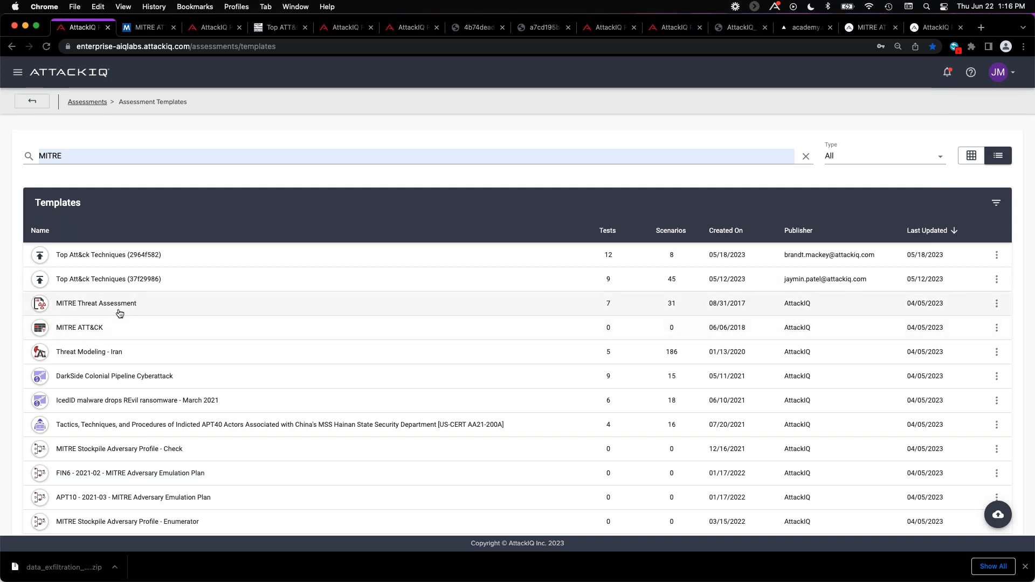
Open the MITRE Threat Assessment template and review its Discovery and Persistence tests and its reports.
{"action": "left_click", "coordinate": [178, 305]}
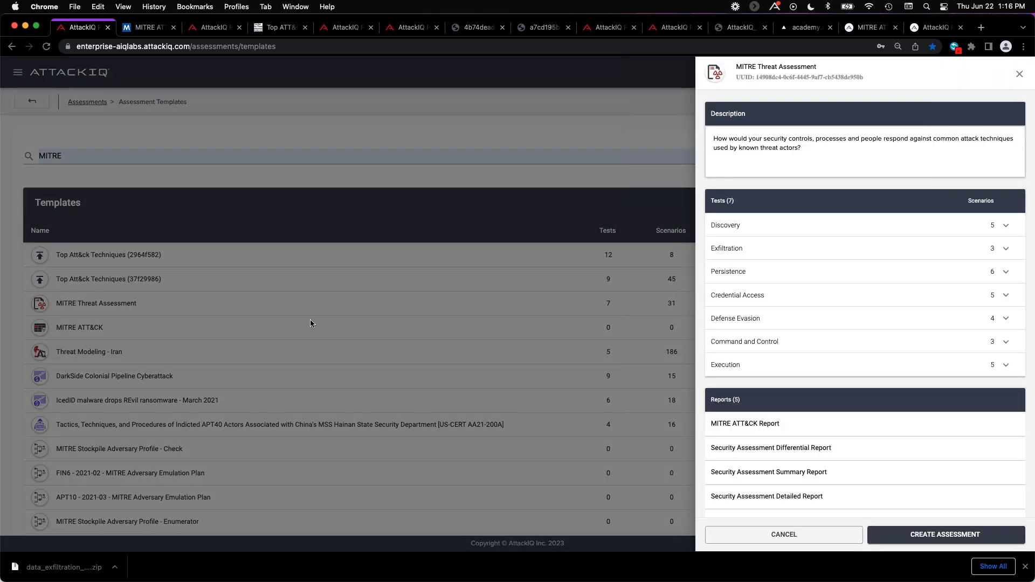
{"action": "left_click", "coordinate": [804, 224]}
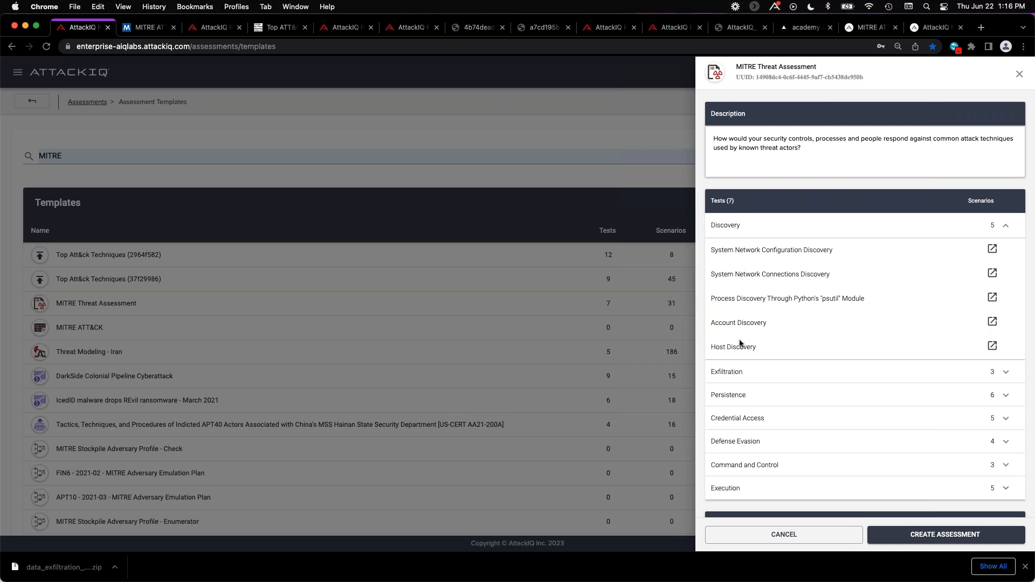
{"action": "left_click", "coordinate": [764, 371]}
{"action": "scroll", "coordinate": [755, 320], "scroll_direction": "down", "scroll_amount": 1}
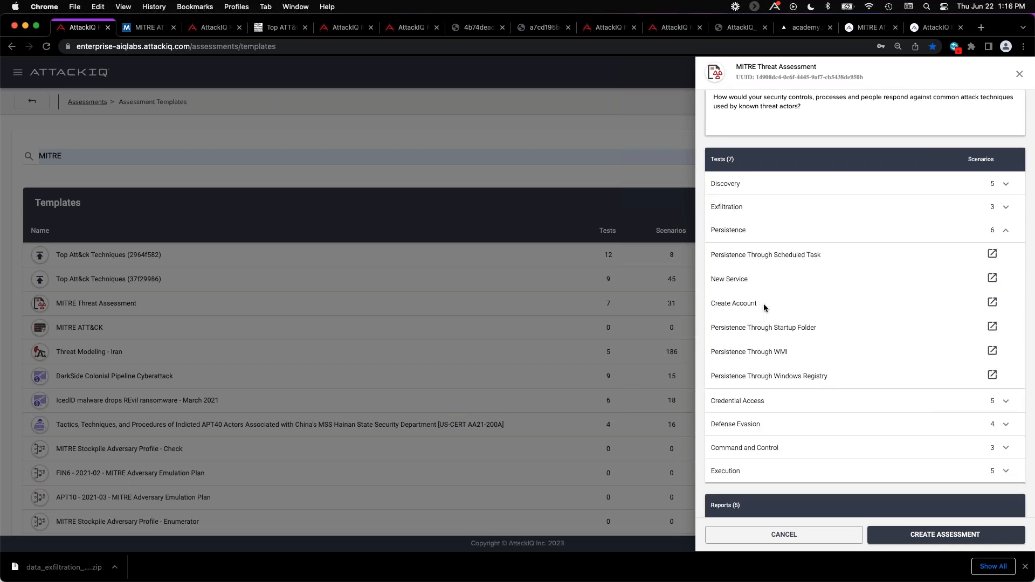
{"action": "scroll", "coordinate": [763, 303], "scroll_direction": "down", "scroll_amount": 2}
{"action": "scroll", "coordinate": [765, 305], "scroll_direction": "down", "scroll_amount": 1}
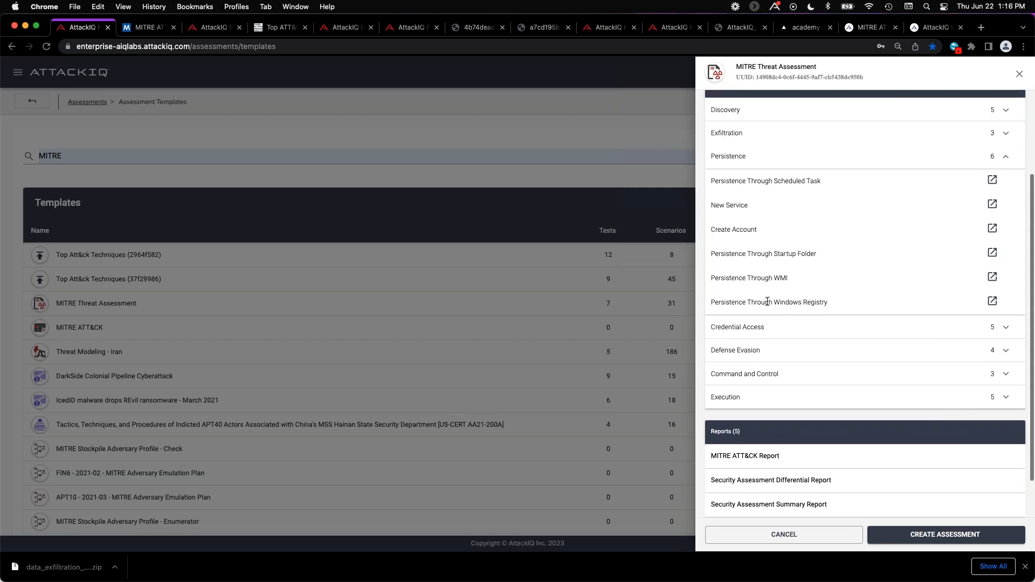
Switch to the MITRE ATT&CK site, browse its threat groups and open the Deep Panda page.
{"action": "left_click", "coordinate": [149, 31]}
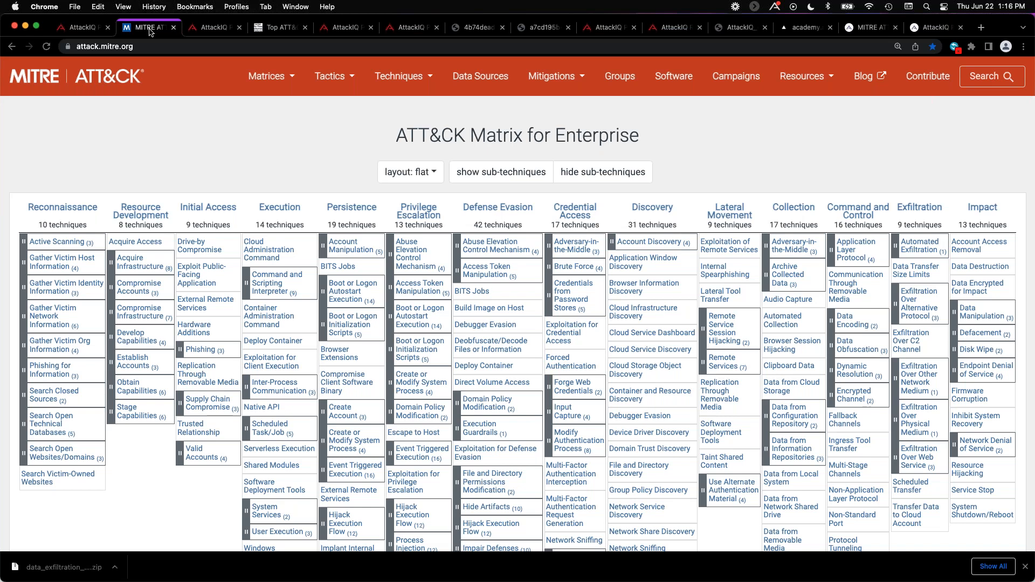
{"action": "left_click", "coordinate": [133, 47]}
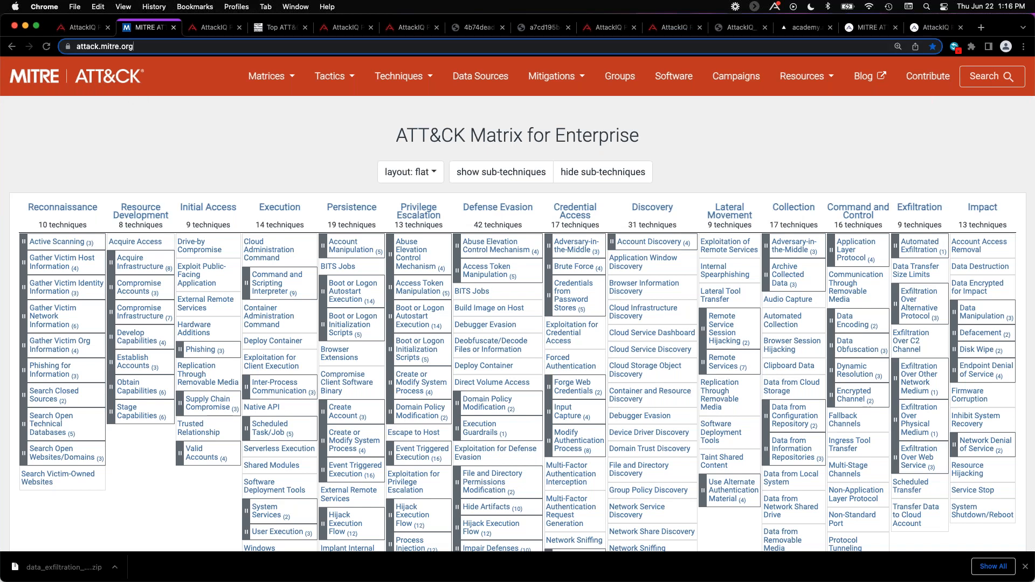
{"action": "left_click", "coordinate": [169, 48]}
{"action": "left_click", "coordinate": [612, 77]}
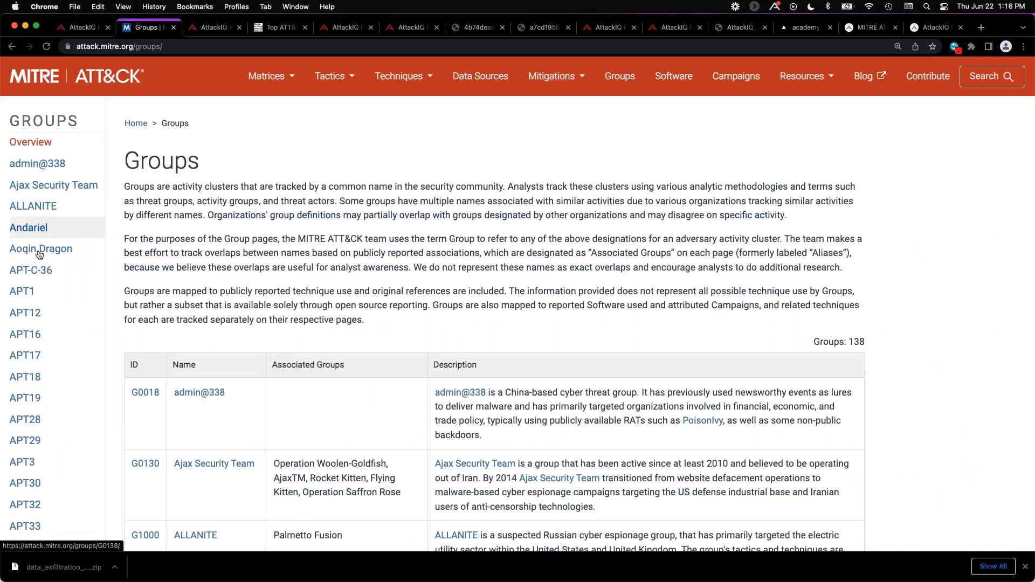
{"action": "scroll", "coordinate": [43, 256], "scroll_direction": "down", "scroll_amount": 3}
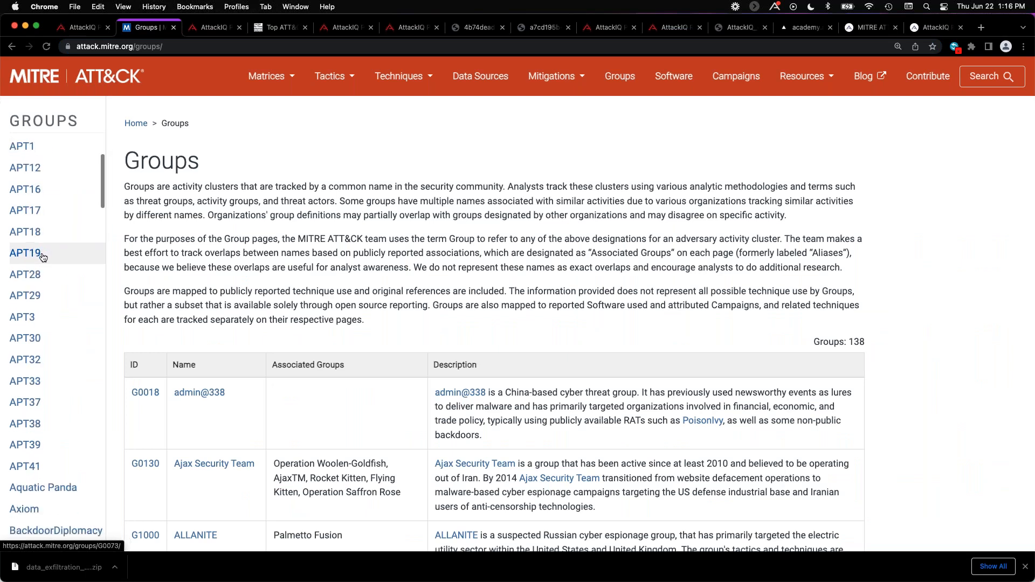
{"action": "scroll", "coordinate": [43, 256], "scroll_direction": "down", "scroll_amount": 6}
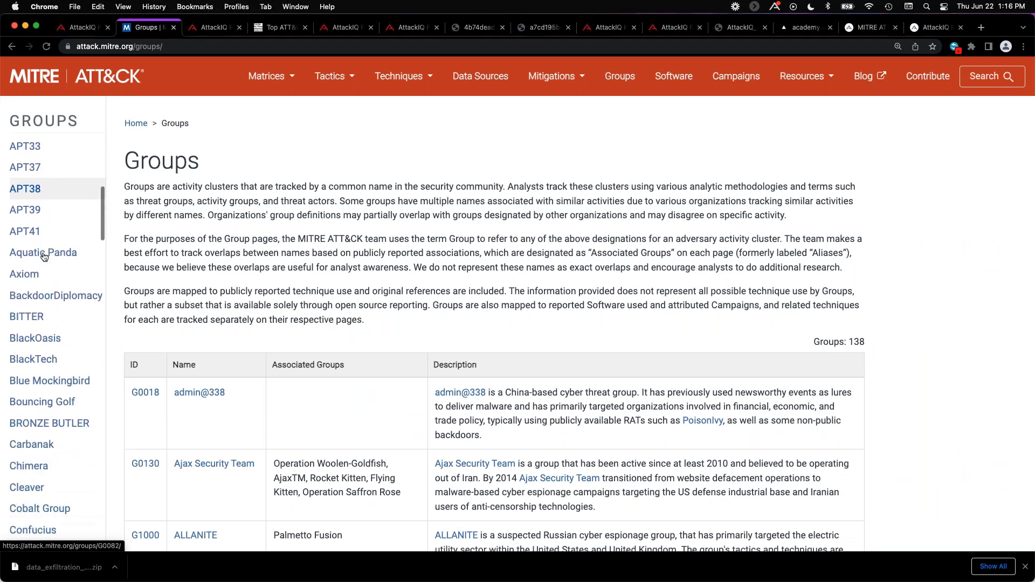
{"action": "scroll", "coordinate": [44, 256], "scroll_direction": "down", "scroll_amount": 4}
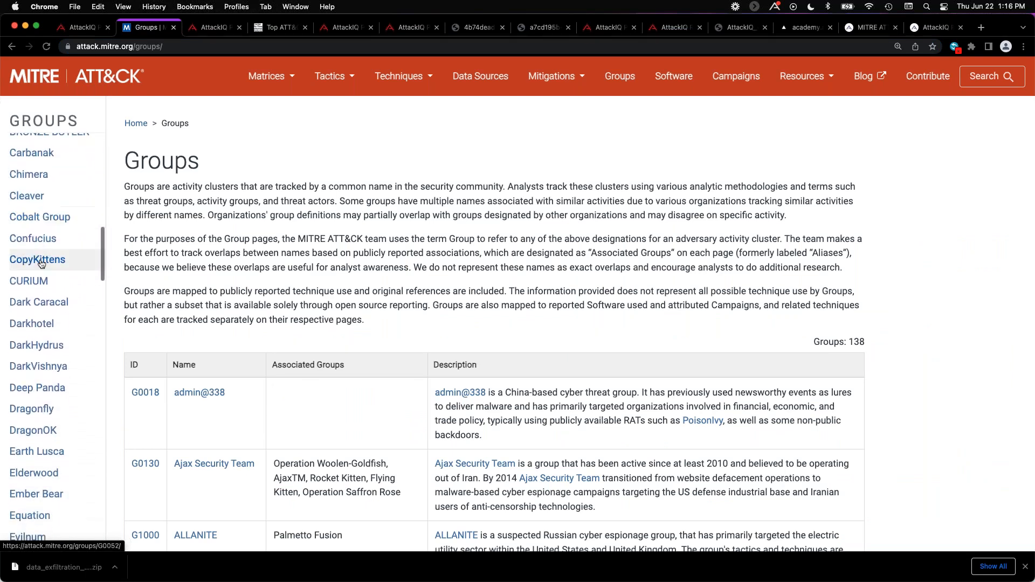
{"action": "left_click", "coordinate": [45, 389]}
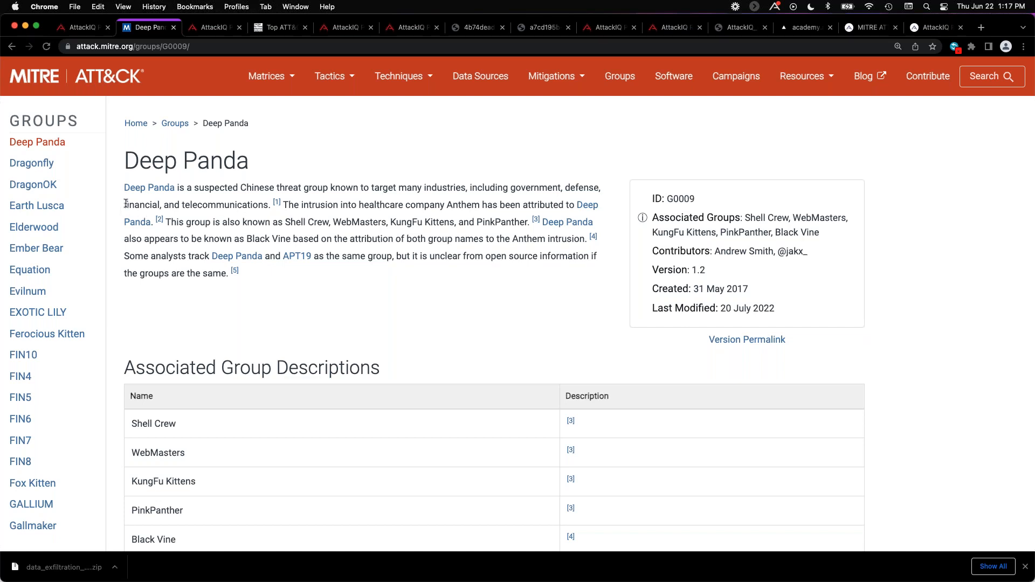
Read Deep Panda's description, highlighting the financial industry, and examine its associated groups and techniques used.
{"action": "left_click_drag", "start_coordinate": [126, 203], "coordinate": [163, 205]}
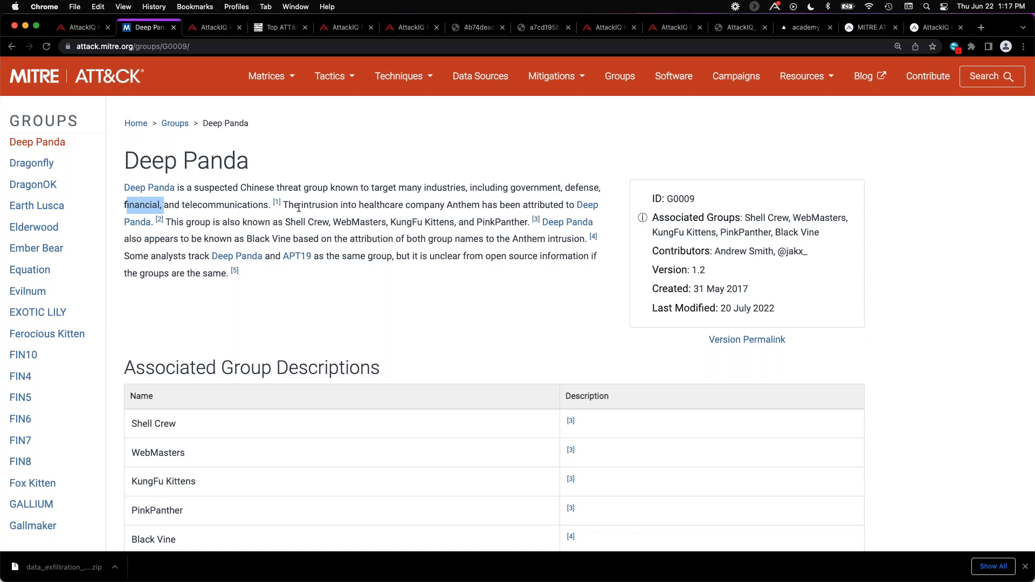
{"action": "left_click", "coordinate": [412, 311]}
{"action": "scroll", "coordinate": [413, 307], "scroll_direction": "down", "scroll_amount": 5}
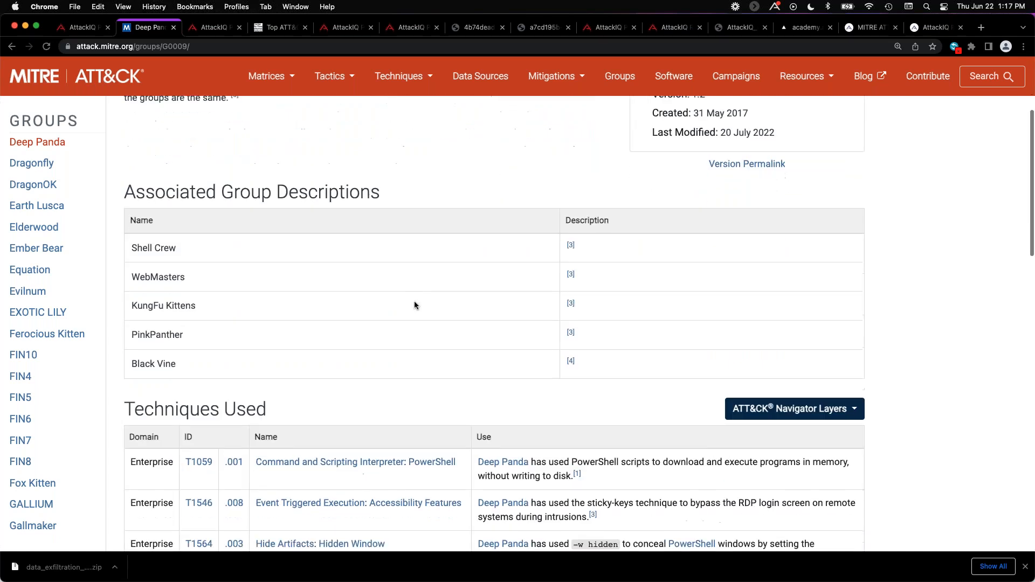
{"action": "scroll", "coordinate": [306, 282], "scroll_direction": "down", "scroll_amount": 1}
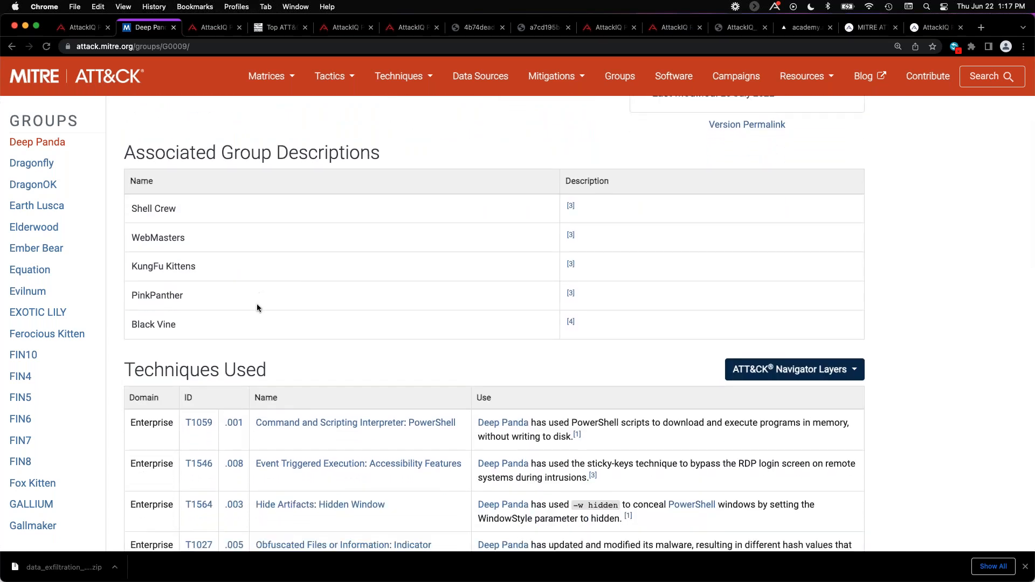
{"action": "scroll", "coordinate": [260, 305], "scroll_direction": "down", "scroll_amount": 4}
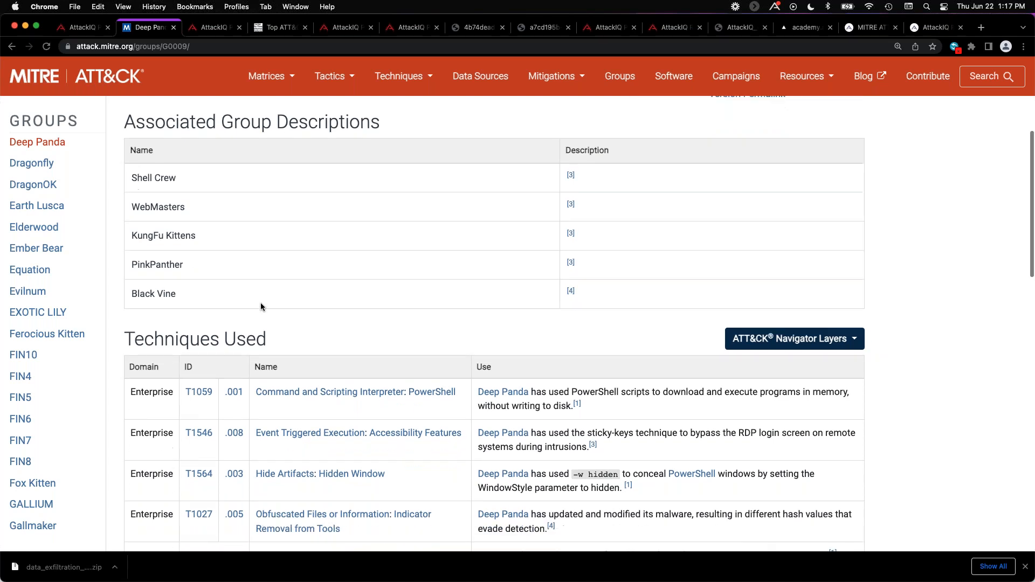
{"action": "scroll", "coordinate": [264, 302], "scroll_direction": "down", "scroll_amount": 2}
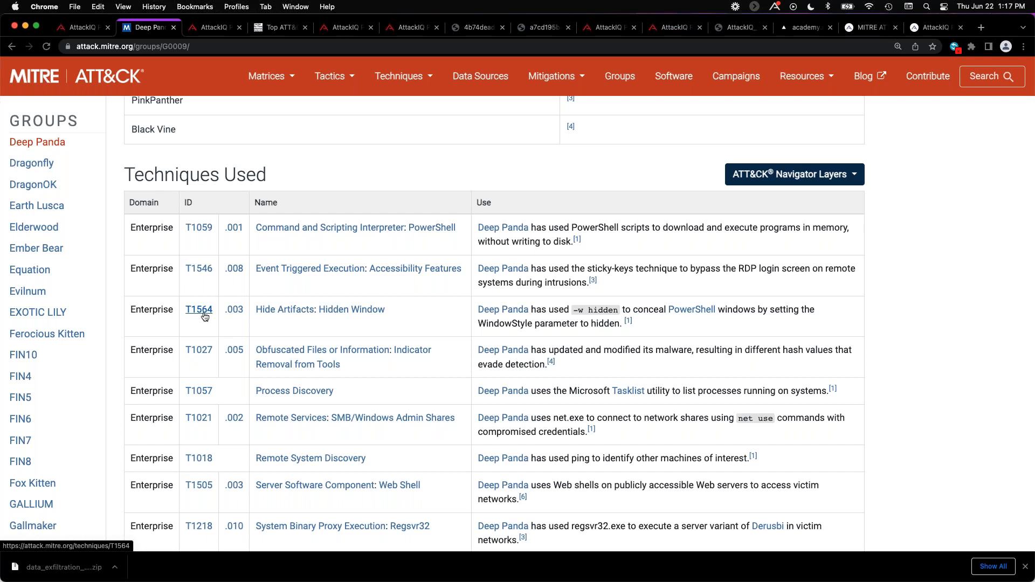
View Deep Panda's Enterprise layer in ATT&CK Navigator and set the matrix to the flat layout.
{"action": "left_click", "coordinate": [821, 175]}
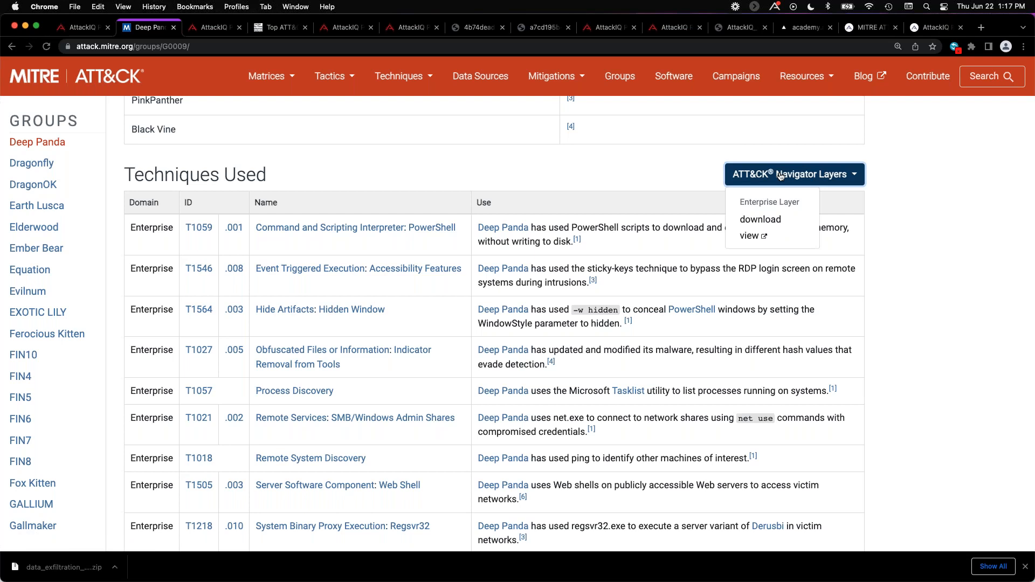
{"action": "left_click", "coordinate": [749, 235]}
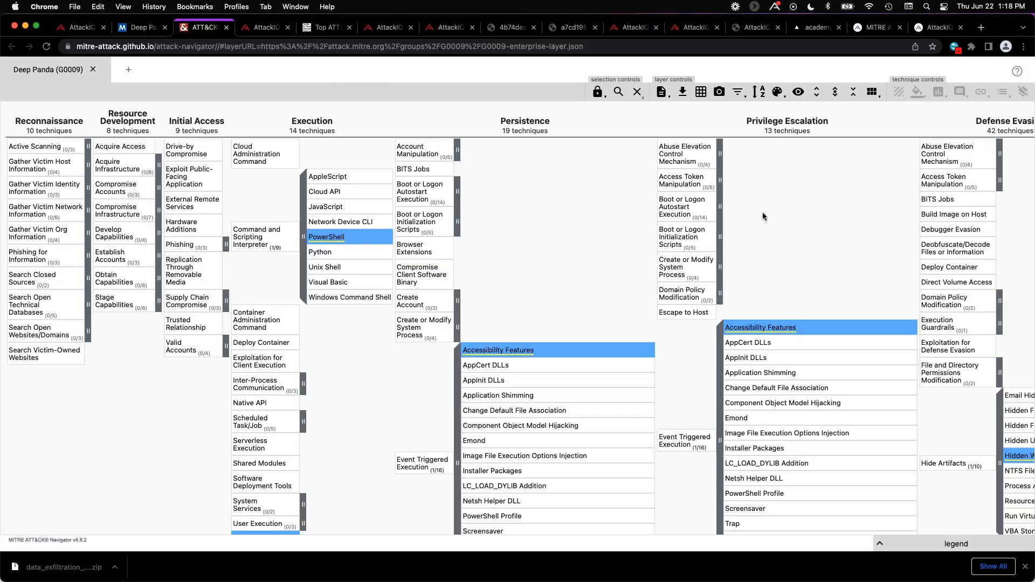
{"action": "left_click", "coordinate": [871, 92]}
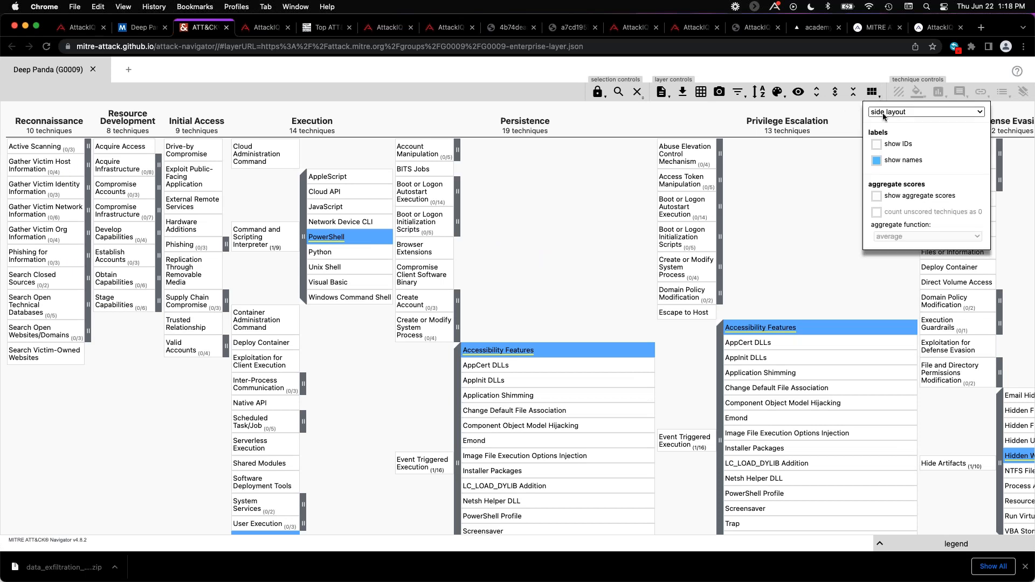
{"action": "left_click", "coordinate": [884, 113]}
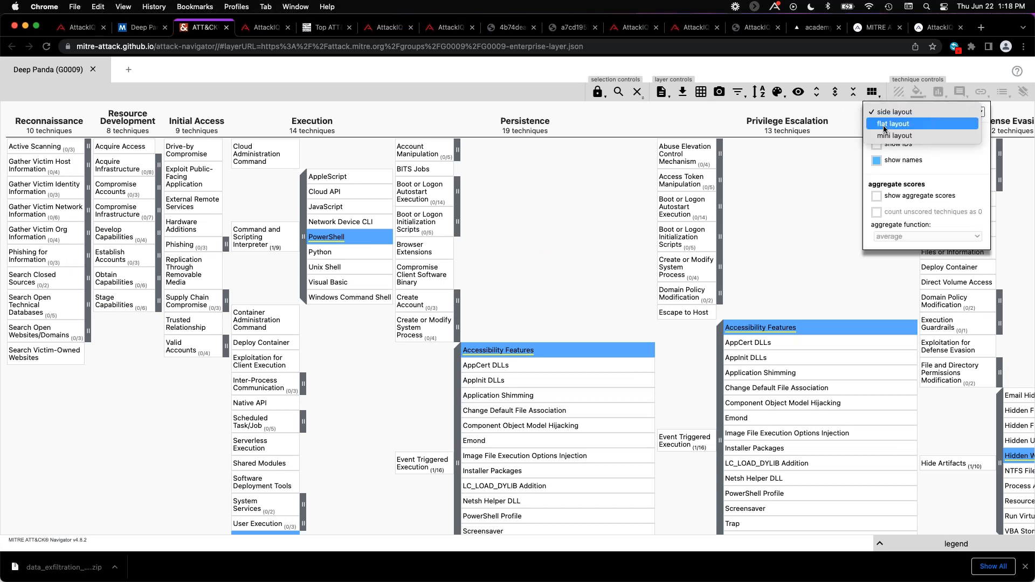
{"action": "left_click", "coordinate": [884, 126]}
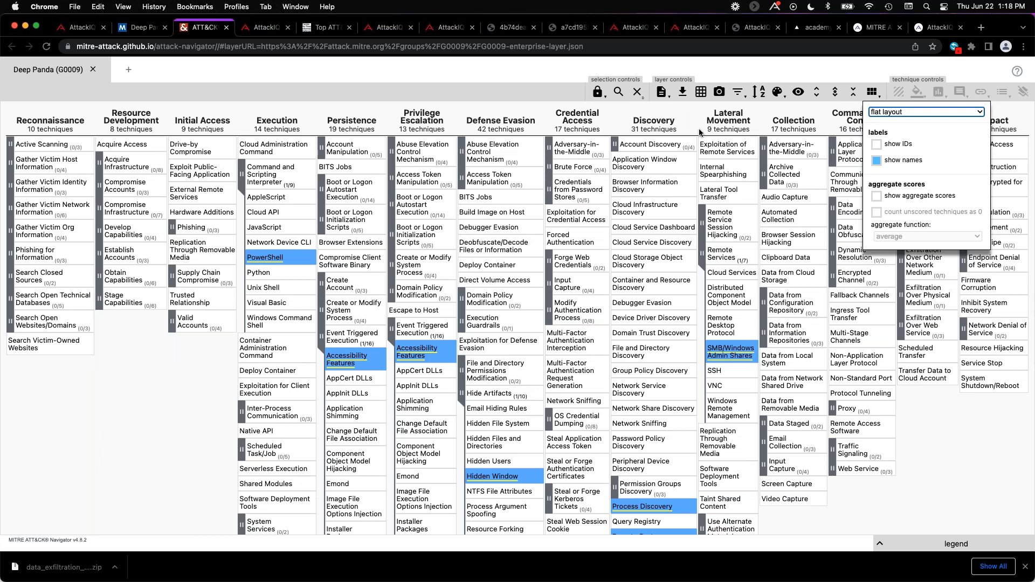
Show the IDs in the Deep Panda matrix and download the layer as JSON.
{"action": "left_click", "coordinate": [874, 146]}
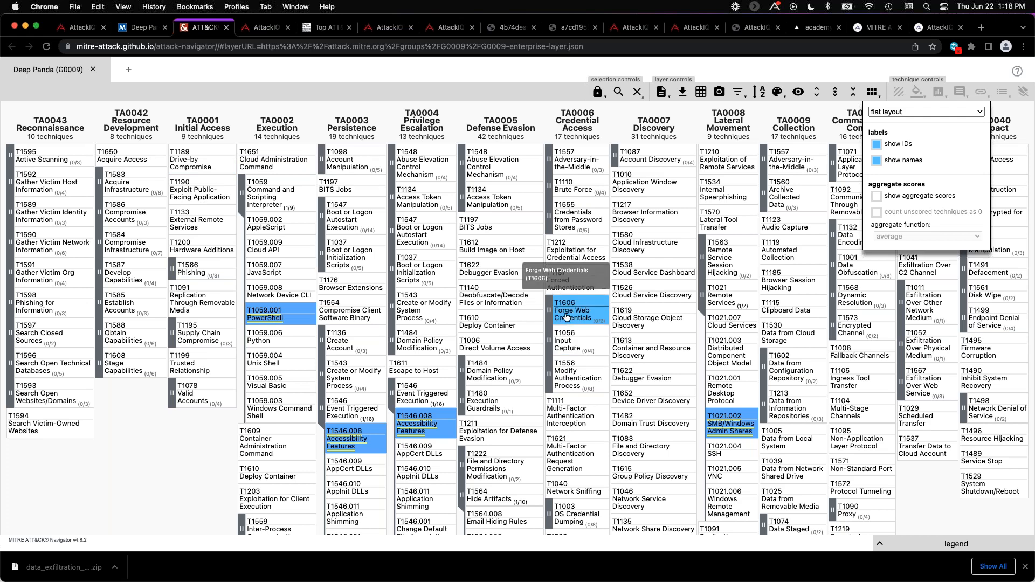
{"action": "left_click", "coordinate": [683, 93]}
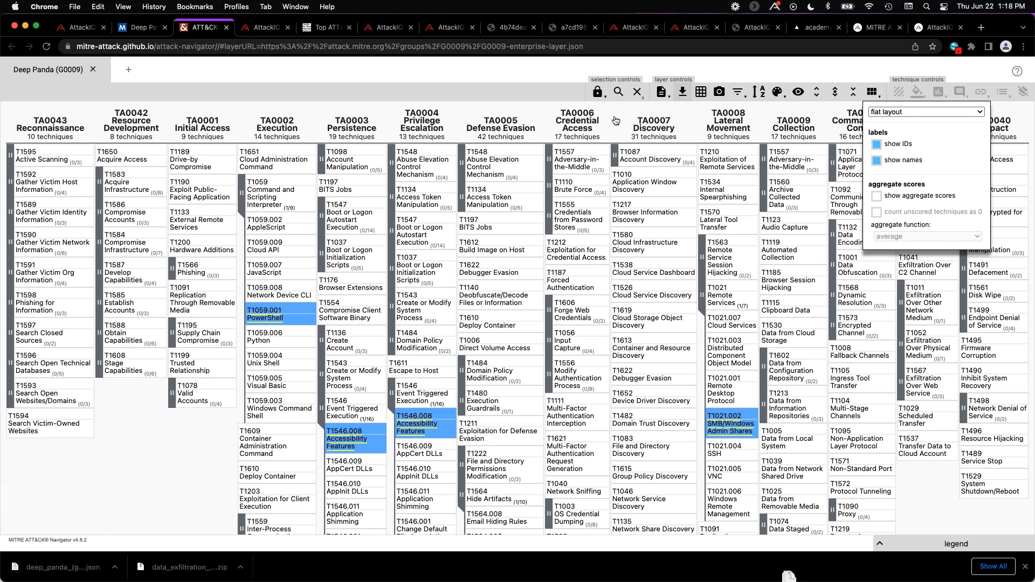
Open the downloaded Deep Panda layer JSON, examine its technique IDs such as T1059 and T1059.001, and close the file.
{"action": "left_click", "coordinate": [79, 572]}
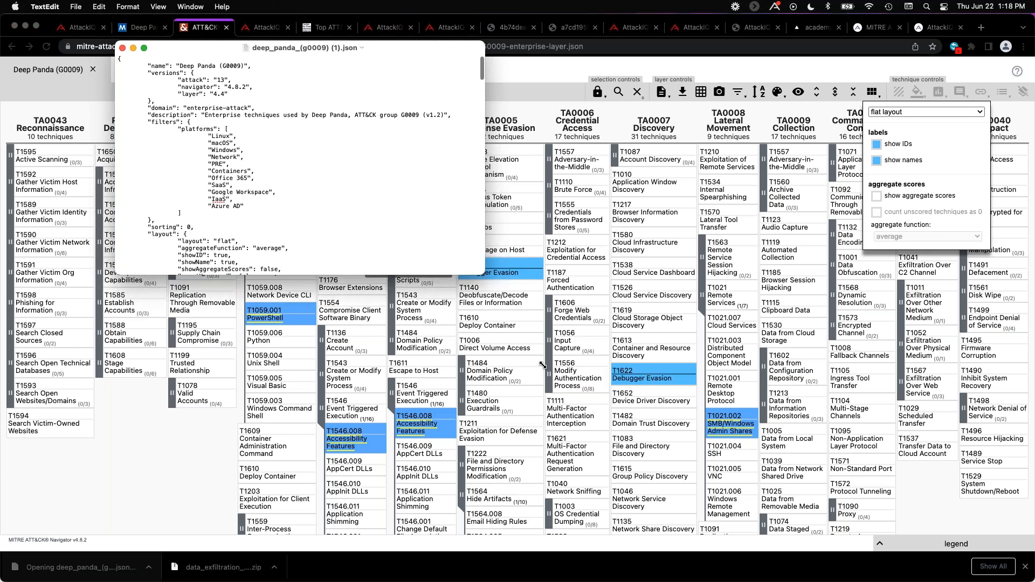
{"action": "left_click_drag", "start_coordinate": [543, 366], "coordinate": [683, 542]}
{"action": "scroll", "coordinate": [257, 136], "scroll_direction": "down", "scroll_amount": 2}
{"action": "scroll", "coordinate": [258, 136], "scroll_direction": "down", "scroll_amount": 6}
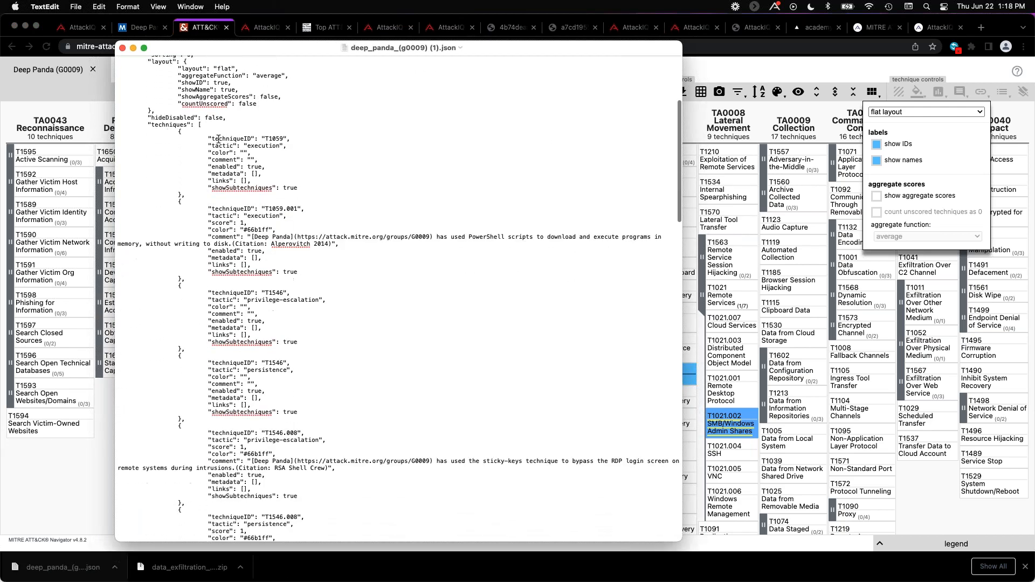
{"action": "left_click_drag", "start_coordinate": [212, 138], "coordinate": [291, 139]}
{"action": "left_click_drag", "start_coordinate": [213, 209], "coordinate": [296, 210]}
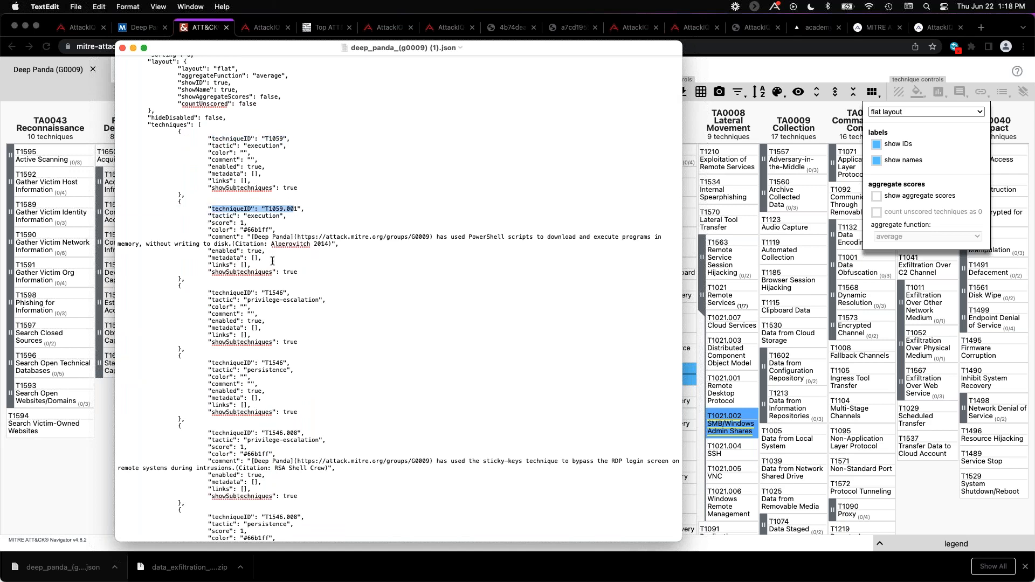
{"action": "left_click", "coordinate": [123, 49]}
Return to AttackIQ's assessment template library and start a template import of type MITRE ATT&CK Navigator JSON File.
{"action": "left_click", "coordinate": [259, 27]}
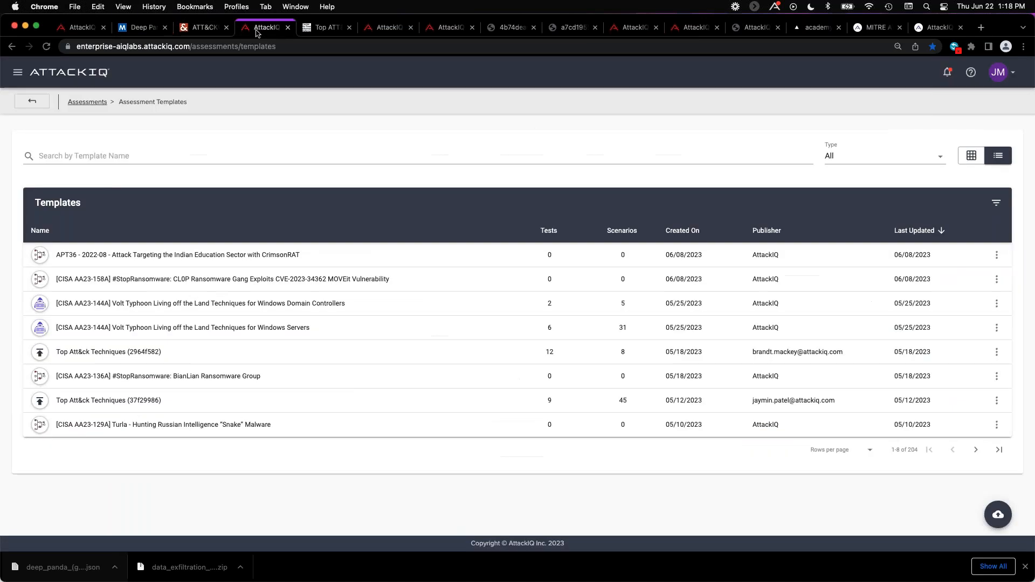
{"action": "left_click", "coordinate": [17, 74]}
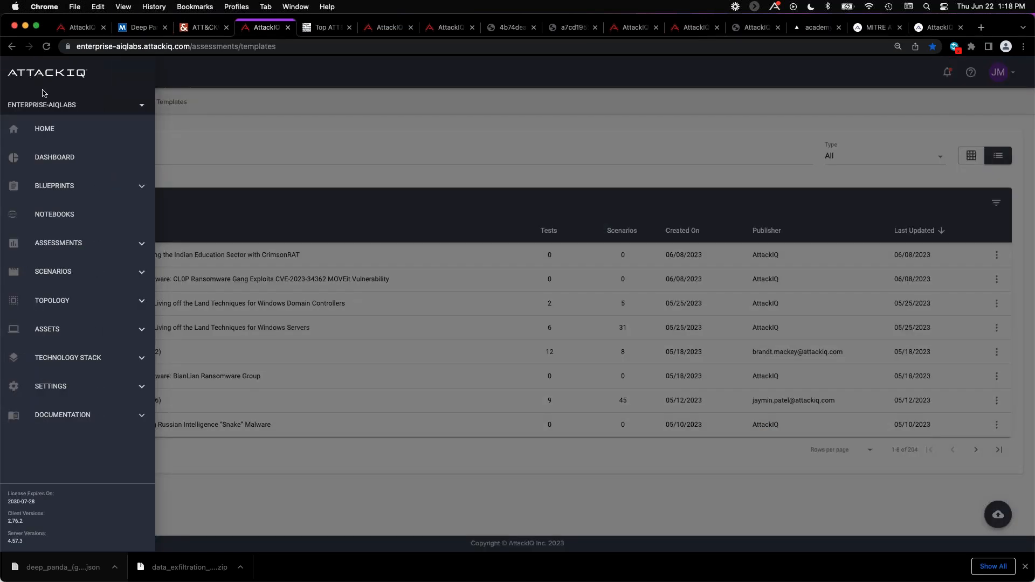
{"action": "left_click", "coordinate": [90, 245]}
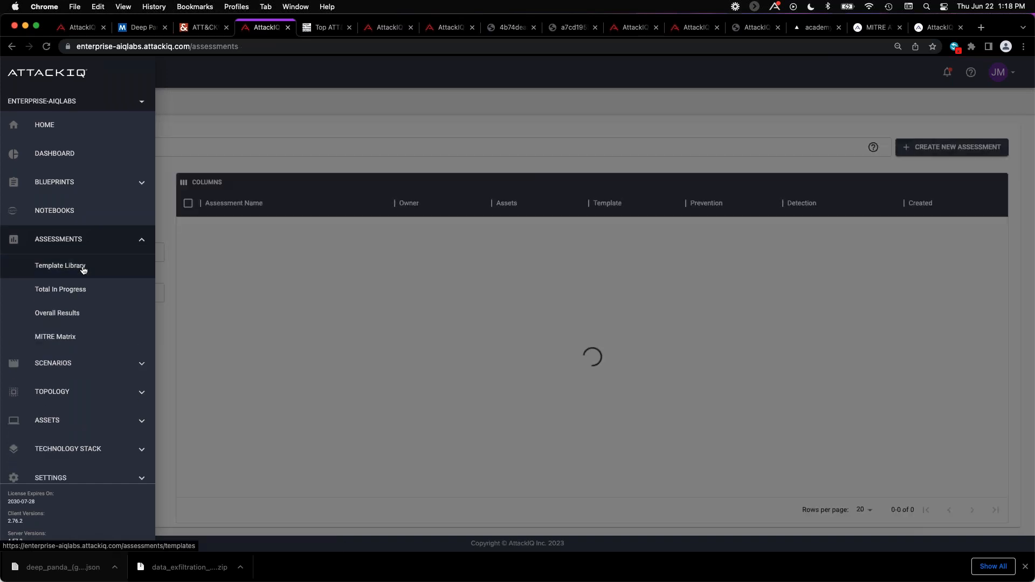
{"action": "left_click", "coordinate": [84, 266]}
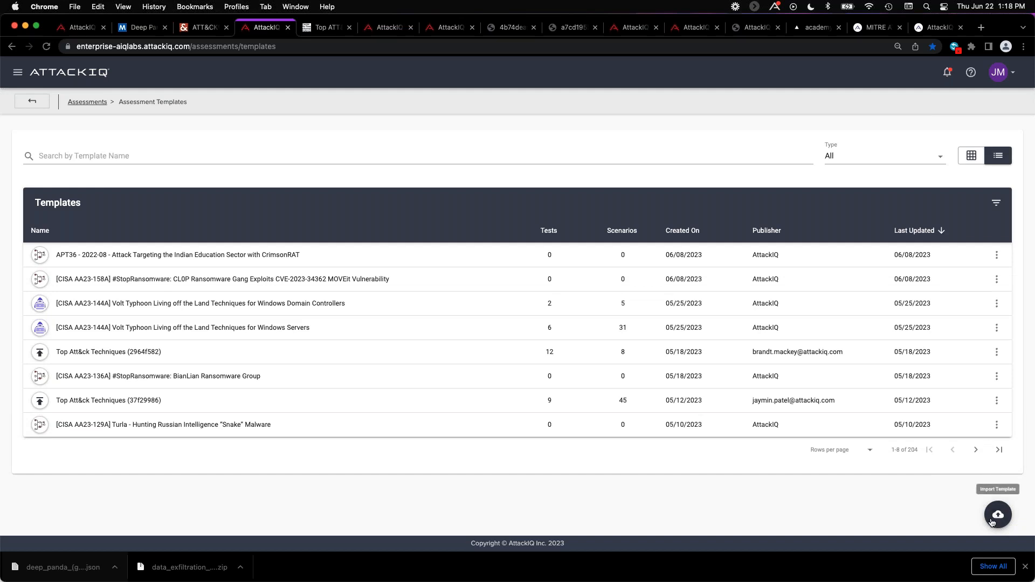
{"action": "left_click", "coordinate": [991, 520]}
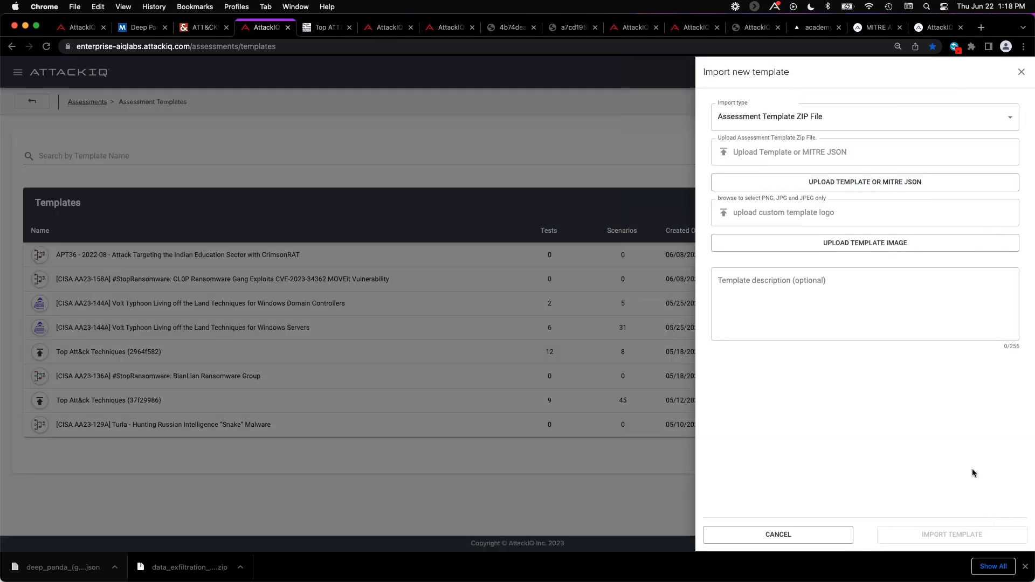
{"action": "left_click", "coordinate": [841, 119]}
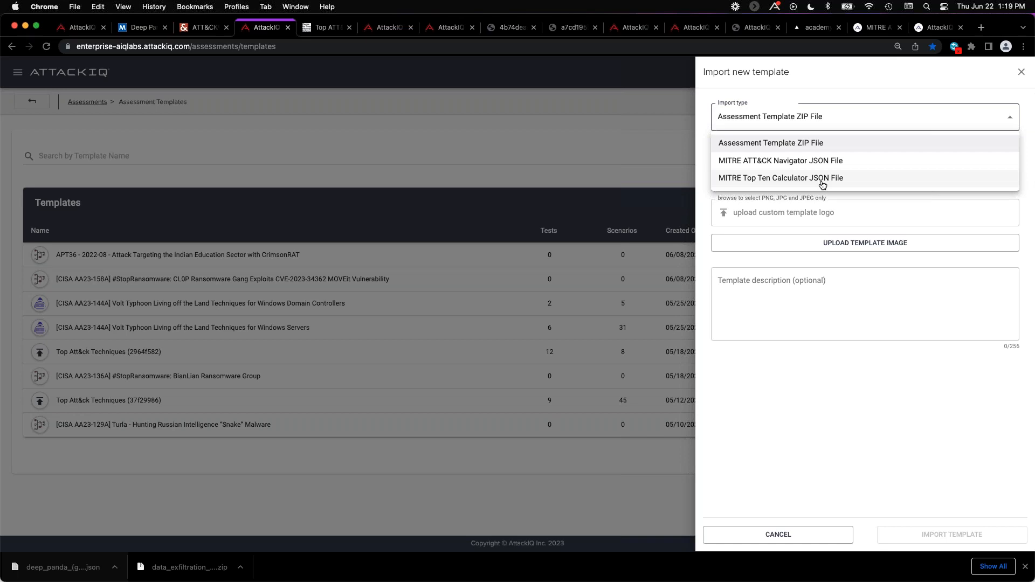
{"action": "left_click", "coordinate": [849, 164]}
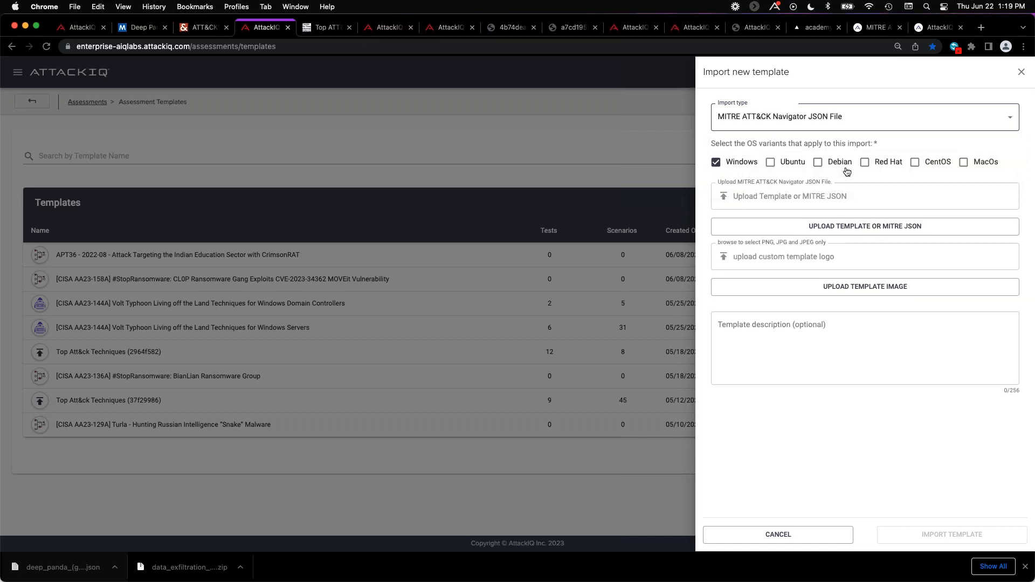
Upload deep_panda_(g0009).json from Downloads and import it as a Windows template.
{"action": "left_click", "coordinate": [866, 227]}
{"action": "scroll", "coordinate": [203, 263], "scroll_direction": "down", "scroll_amount": 15}
{"action": "scroll", "coordinate": [140, 294], "scroll_direction": "down", "scroll_amount": 5}
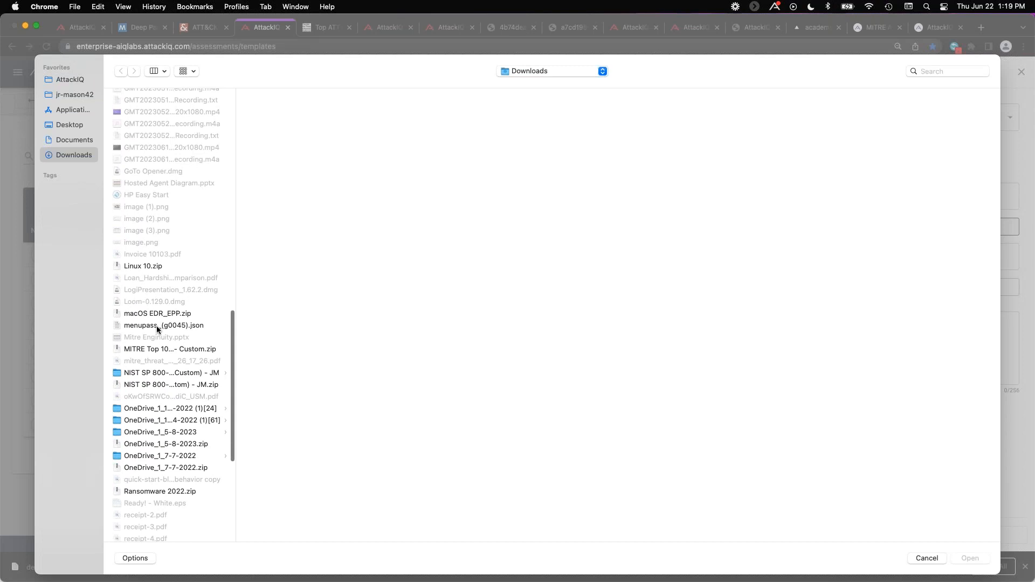
{"action": "scroll", "coordinate": [157, 329], "scroll_direction": "up", "scroll_amount": 10}
{"action": "scroll", "coordinate": [162, 309], "scroll_direction": "up", "scroll_amount": 3}
{"action": "left_click", "coordinate": [173, 277]}
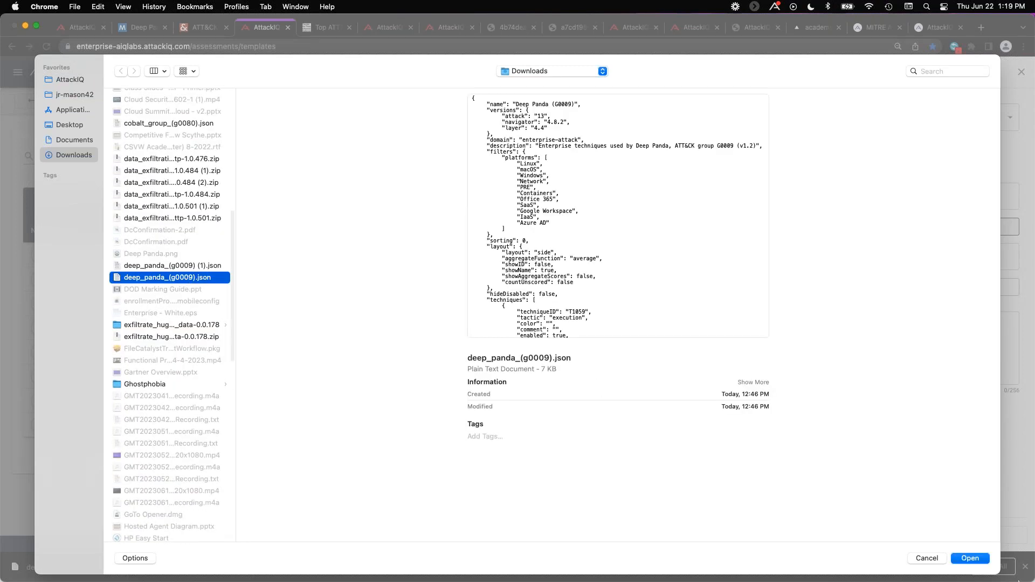
{"action": "left_click", "coordinate": [973, 558]}
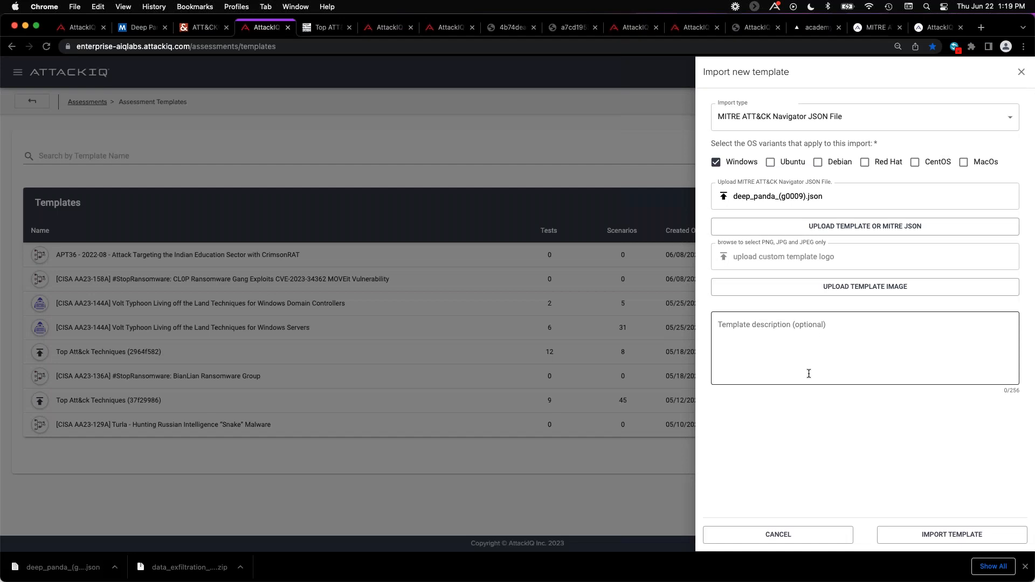
{"action": "left_click", "coordinate": [953, 538]}
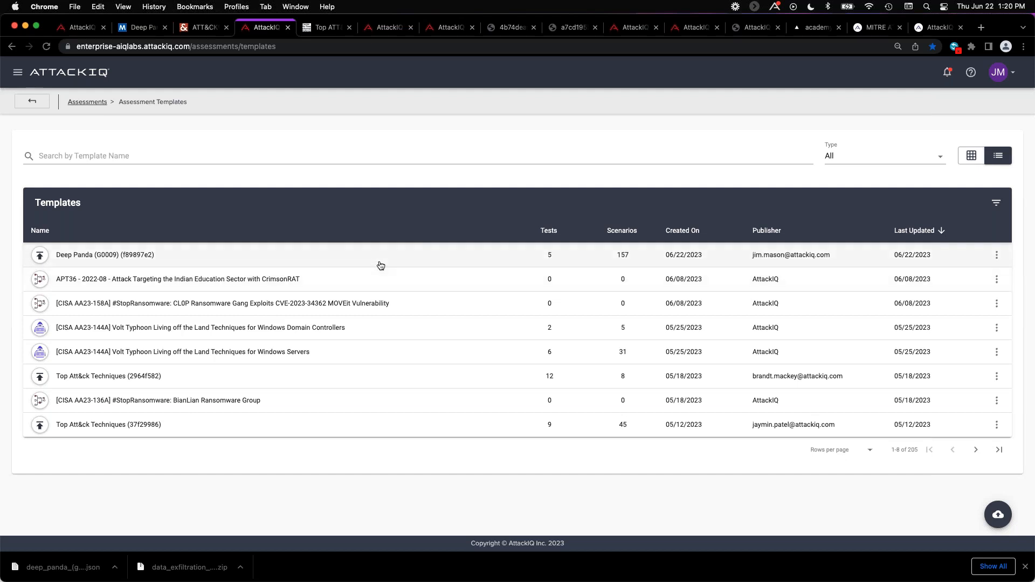
Open the imported Deep Panda (G0009) template and look through the scenarios in its Execution test.
{"action": "left_click", "coordinate": [740, 275]}
{"action": "left_click", "coordinate": [812, 220]}
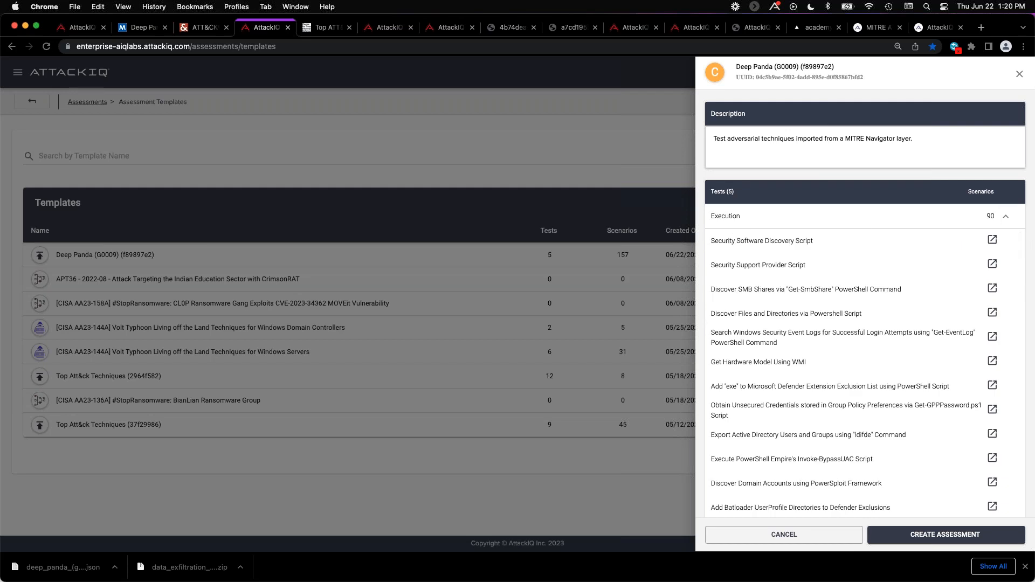
{"action": "scroll", "coordinate": [800, 272], "scroll_direction": "down", "scroll_amount": 10}
{"action": "scroll", "coordinate": [801, 272], "scroll_direction": "down", "scroll_amount": 10}
{"action": "scroll", "coordinate": [801, 276], "scroll_direction": "down", "scroll_amount": 20}
{"action": "scroll", "coordinate": [803, 277], "scroll_direction": "down", "scroll_amount": 5}
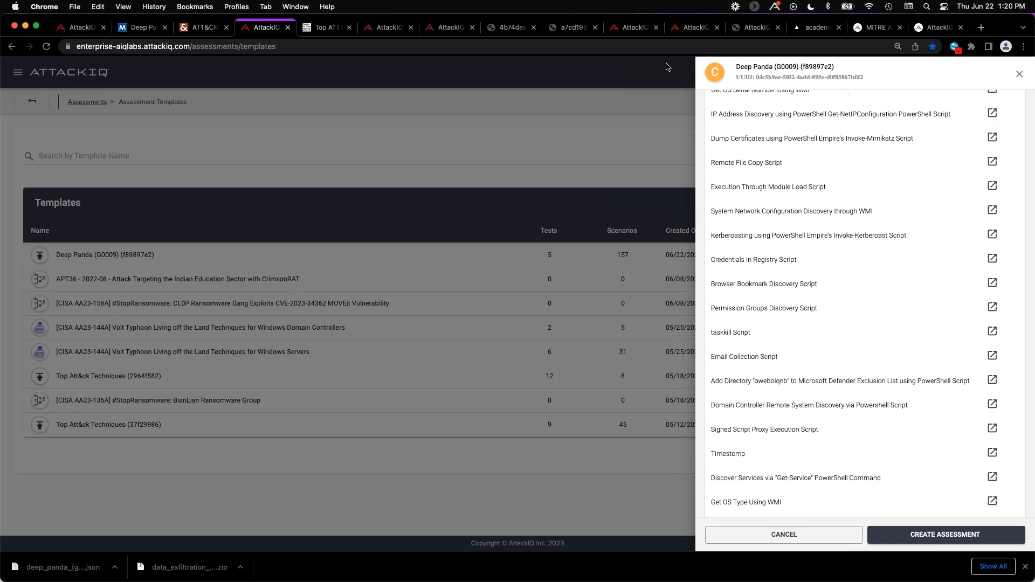
Switch to MITRE Engenuity's Top ATT&CK Techniques calculator, review the filter categories and filter by the Windows operating system.
{"action": "left_click", "coordinate": [315, 30]}
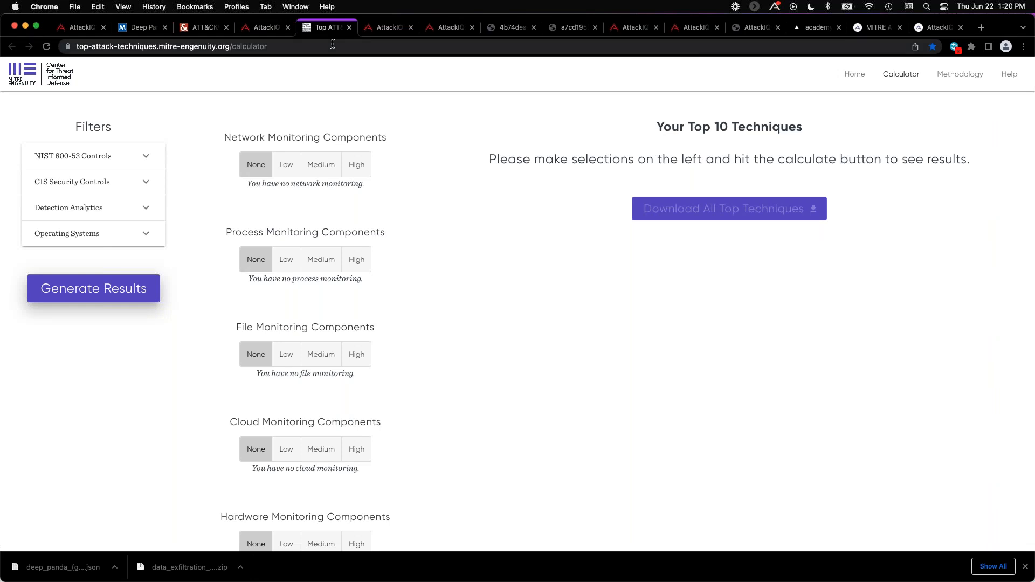
{"action": "left_click", "coordinate": [149, 158]}
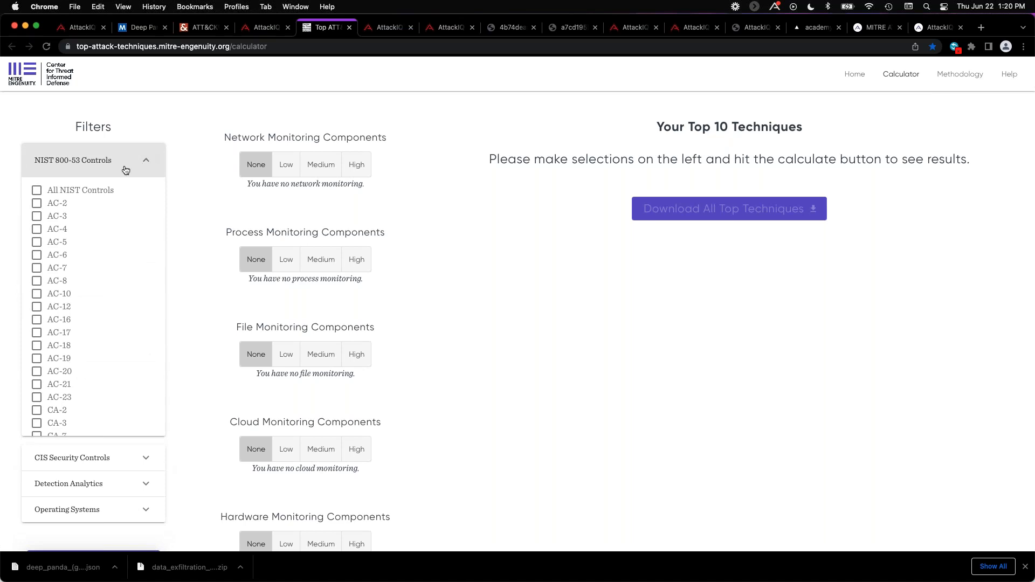
{"action": "left_click", "coordinate": [145, 163]}
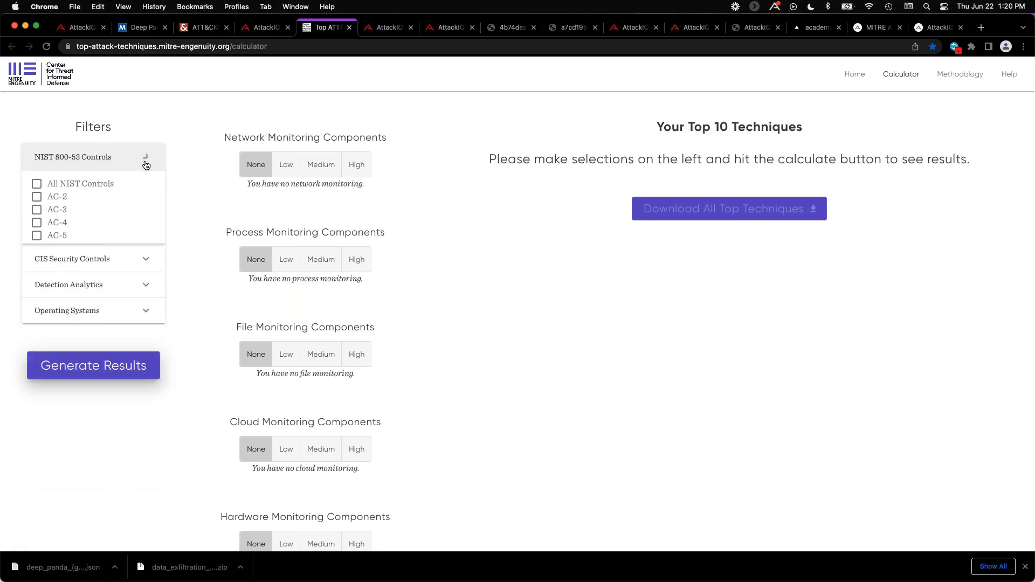
{"action": "left_click", "coordinate": [150, 210]}
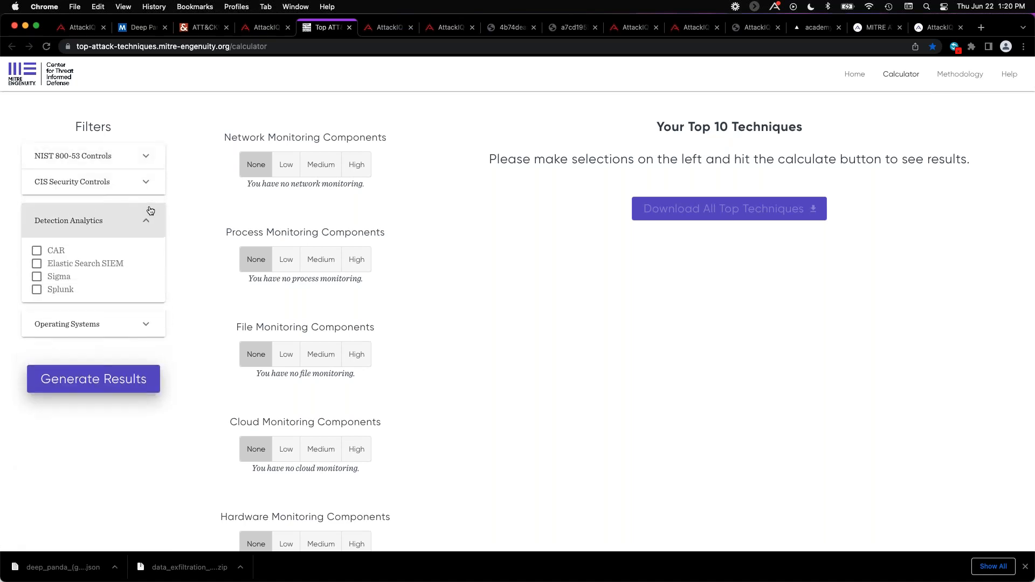
{"action": "left_click", "coordinate": [144, 325]}
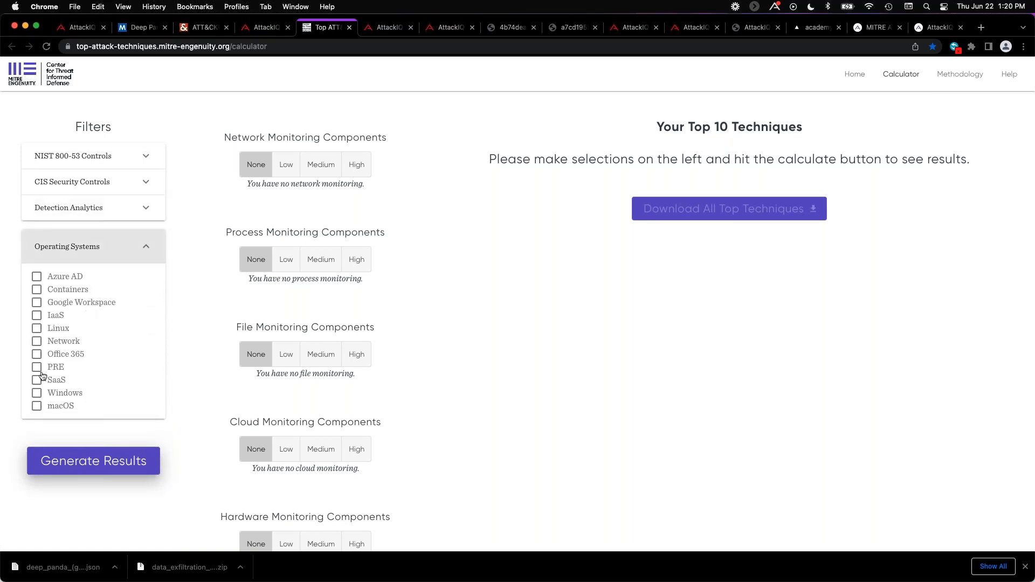
{"action": "left_click", "coordinate": [36, 396]}
Set the monitoring components to Medium for network, Low for process, Medium for file, Low for cloud and High for hardware.
{"action": "left_click", "coordinate": [330, 168]}
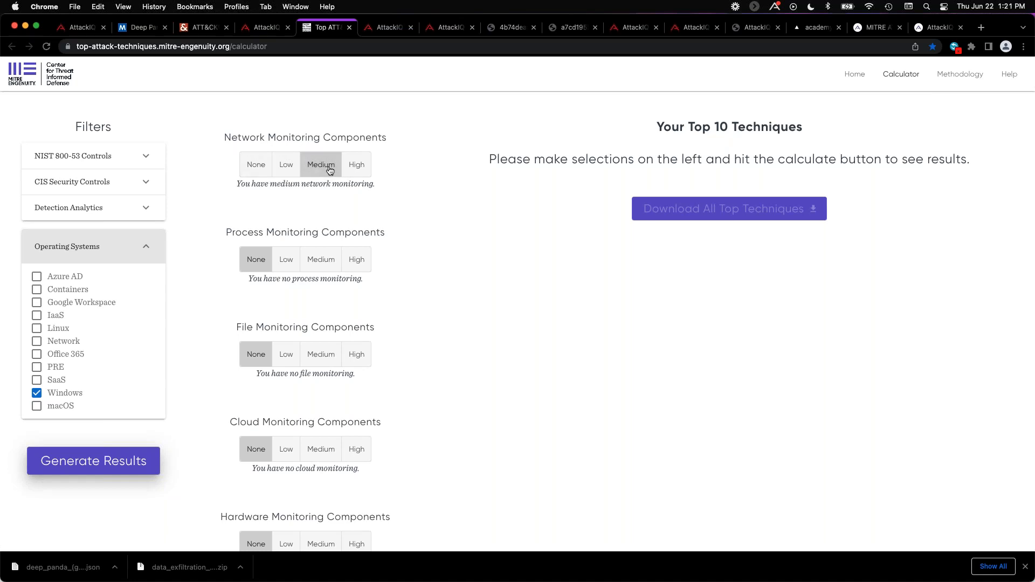
{"action": "left_click", "coordinate": [289, 260]}
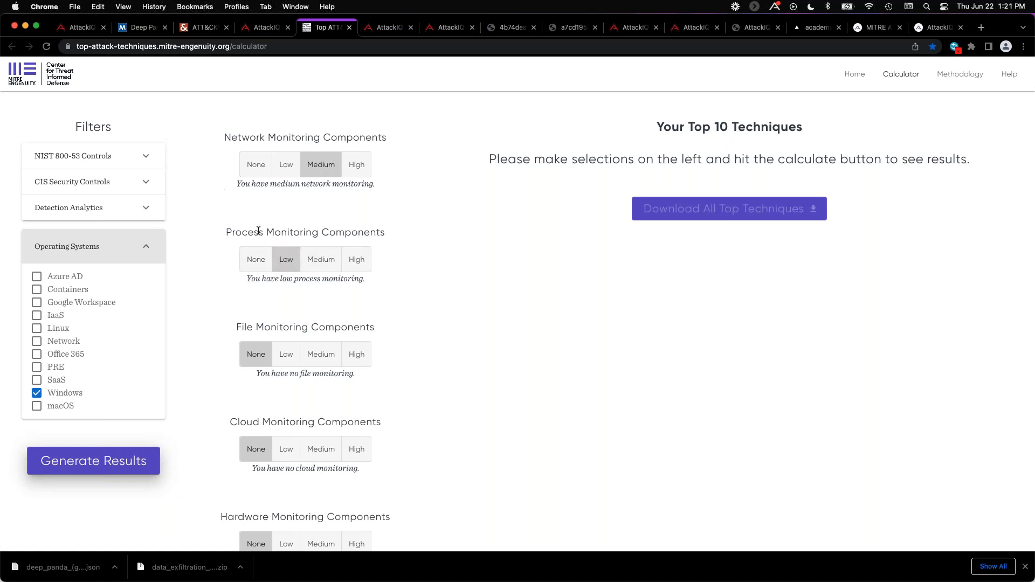
{"action": "left_click", "coordinate": [323, 362]}
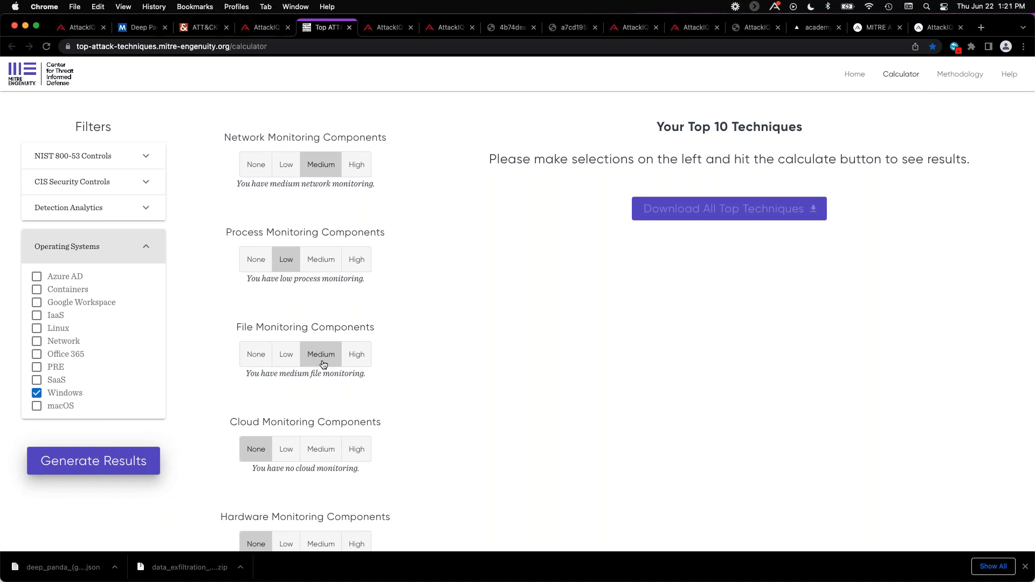
{"action": "left_click", "coordinate": [286, 449]}
{"action": "scroll", "coordinate": [389, 392], "scroll_direction": "down", "scroll_amount": 2}
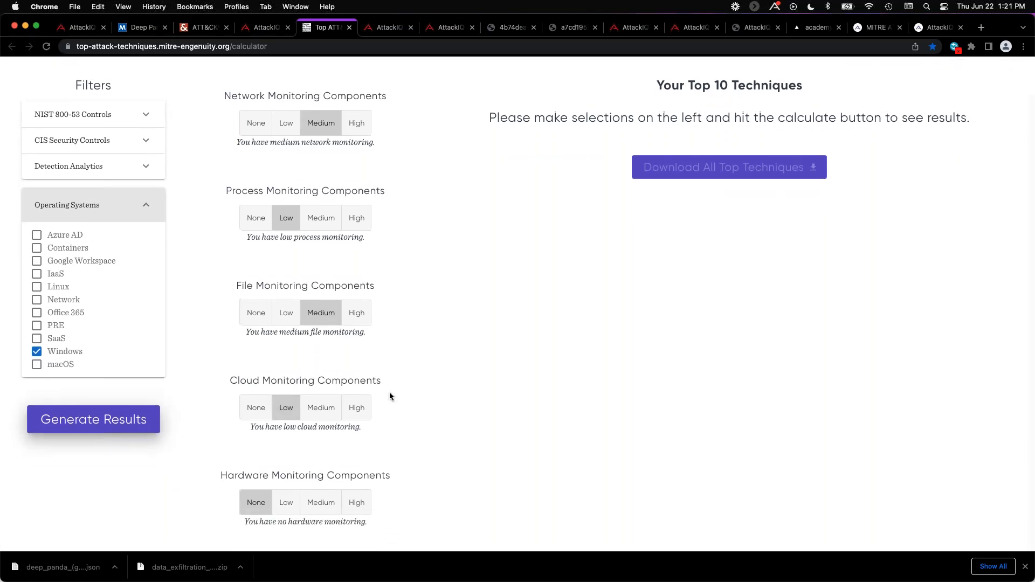
{"action": "left_click", "coordinate": [357, 504]}
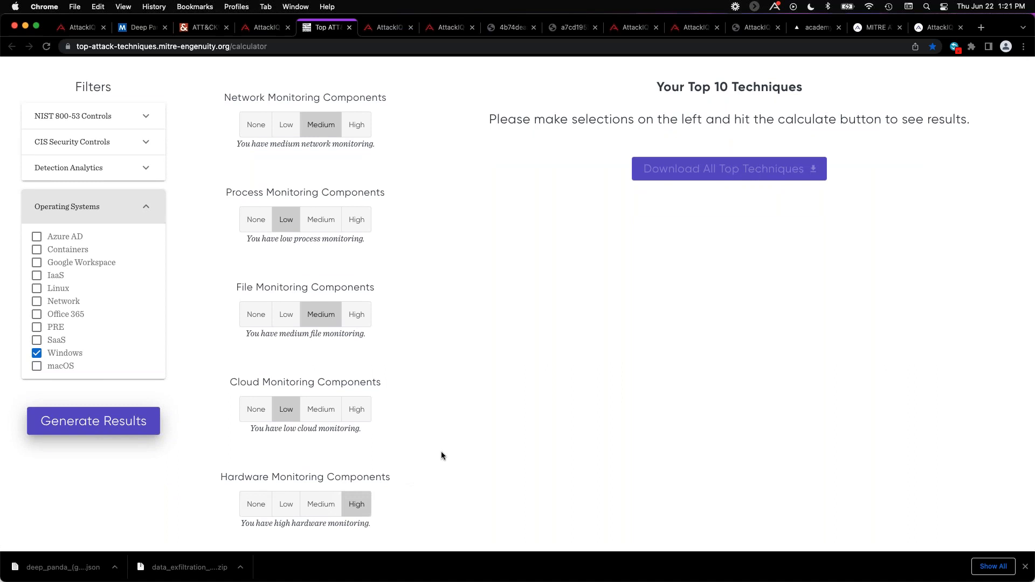
{"action": "scroll", "coordinate": [468, 355], "scroll_direction": "up", "scroll_amount": 2}
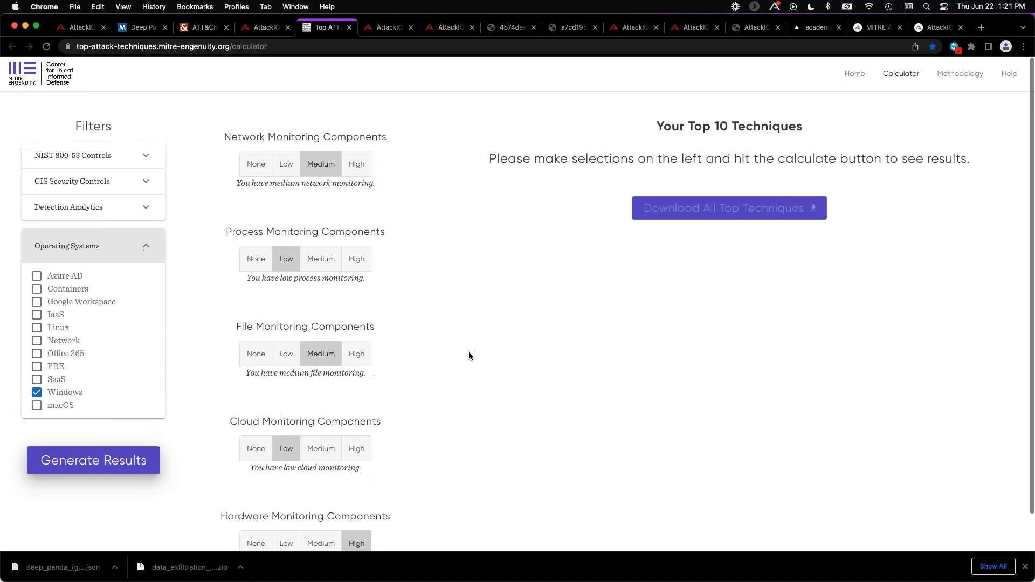
Generate the top 10 techniques results and download all top techniques as JSON.
{"action": "scroll", "coordinate": [468, 353], "scroll_direction": "down", "scroll_amount": 2}
{"action": "left_click", "coordinate": [69, 428]}
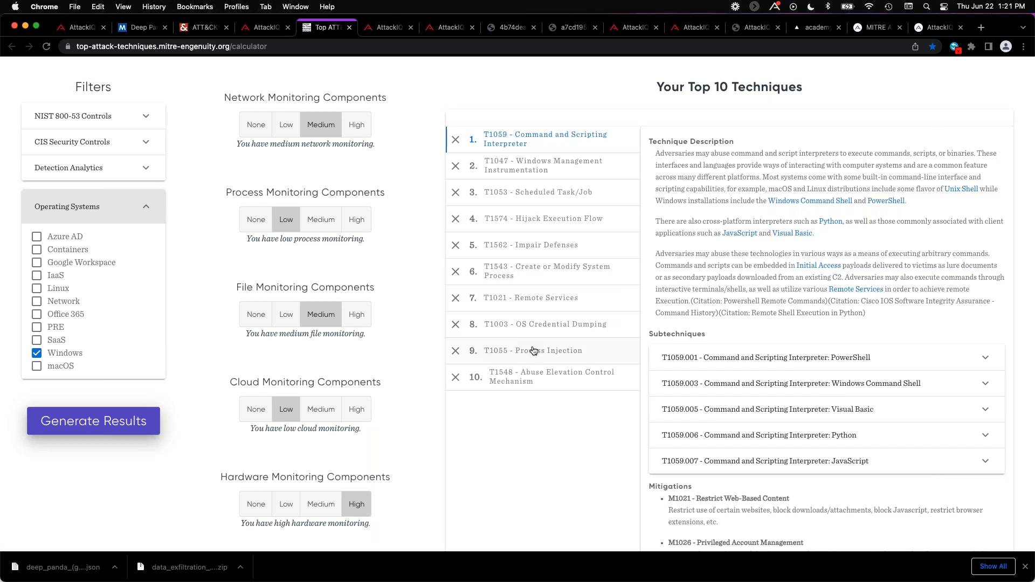
{"action": "scroll", "coordinate": [636, 381], "scroll_direction": "down", "scroll_amount": 3}
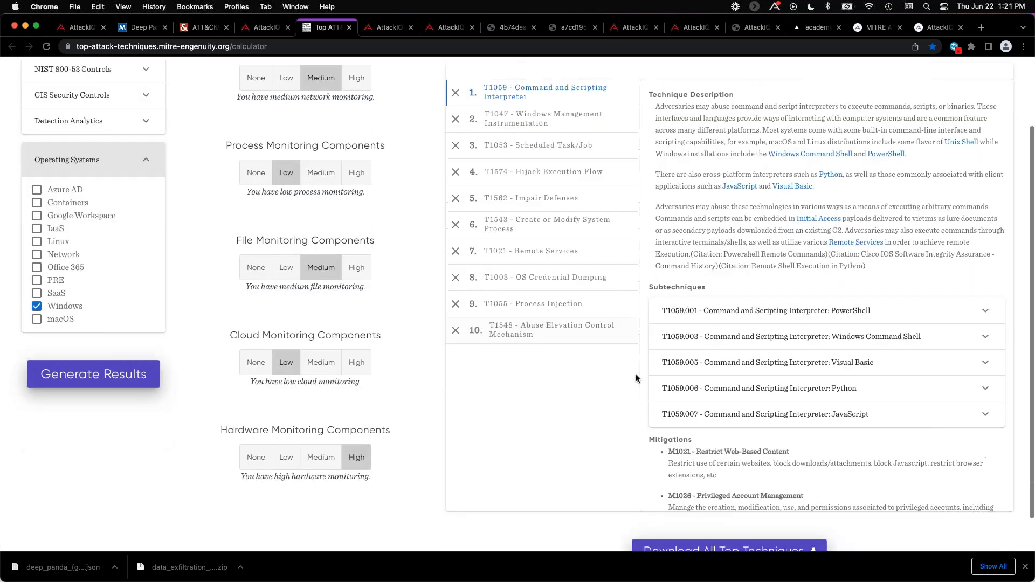
{"action": "left_click", "coordinate": [708, 514]}
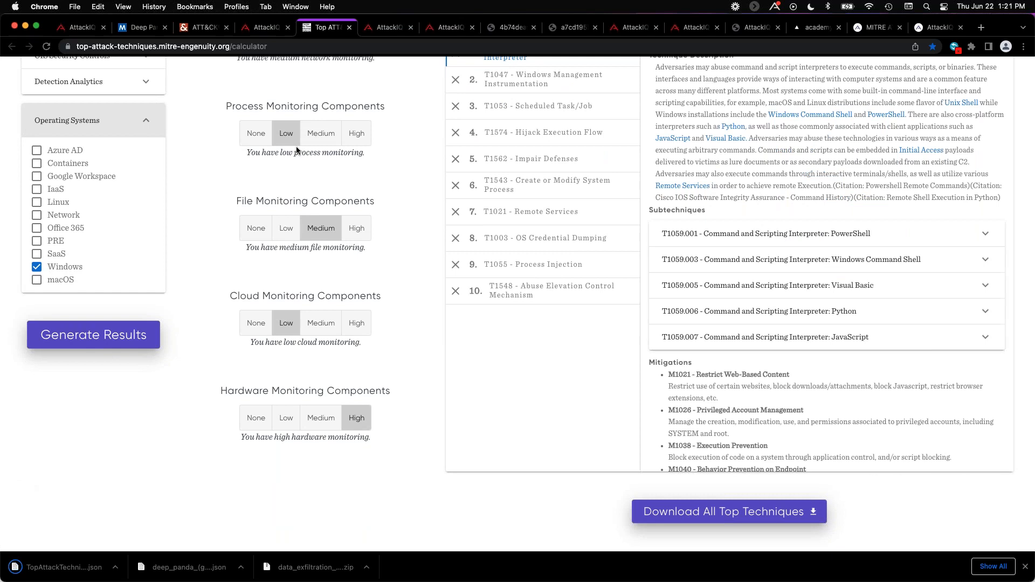
Switch to AttackIQ's assessment templates and start a template import of the type MITRE Top Ten Calculator JSON File.
{"action": "left_click", "coordinate": [381, 27]}
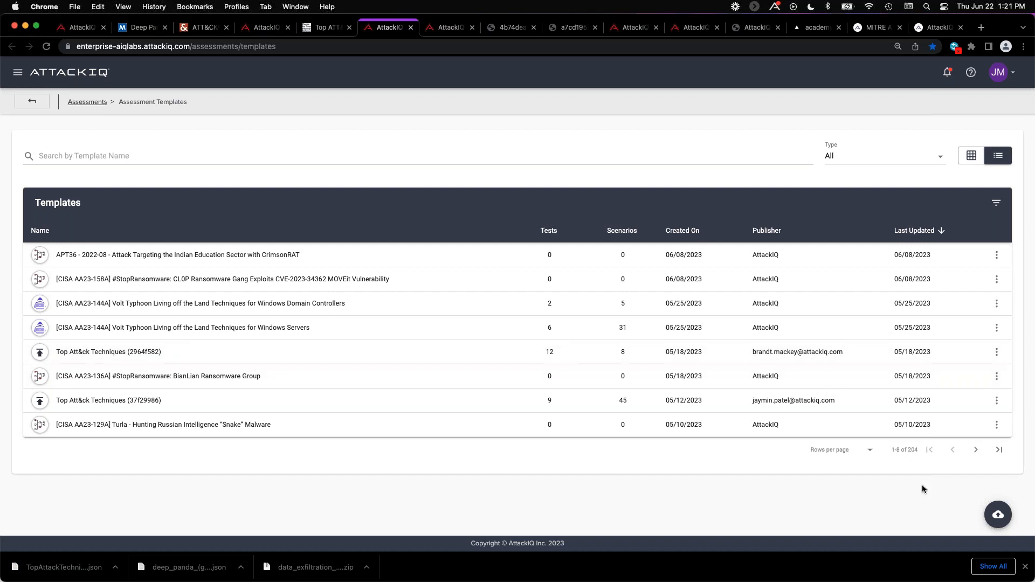
{"action": "left_click", "coordinate": [996, 514]}
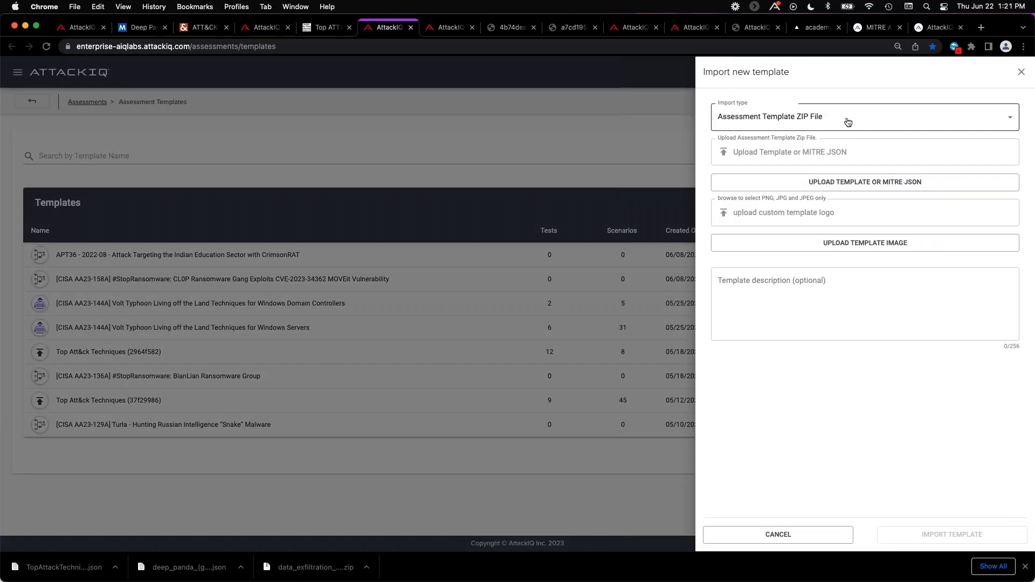
{"action": "left_click", "coordinate": [827, 125]}
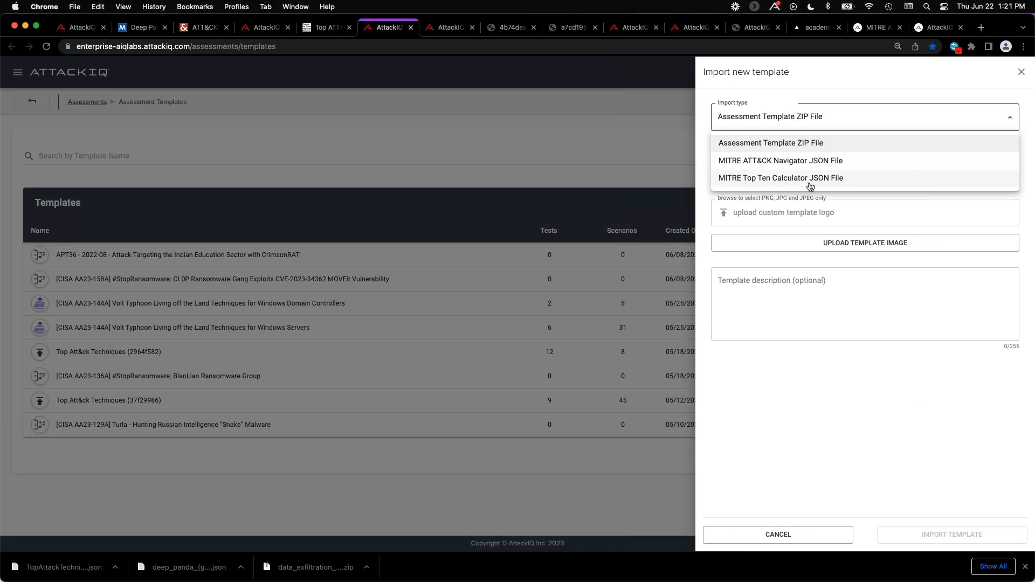
{"action": "left_click", "coordinate": [779, 179]}
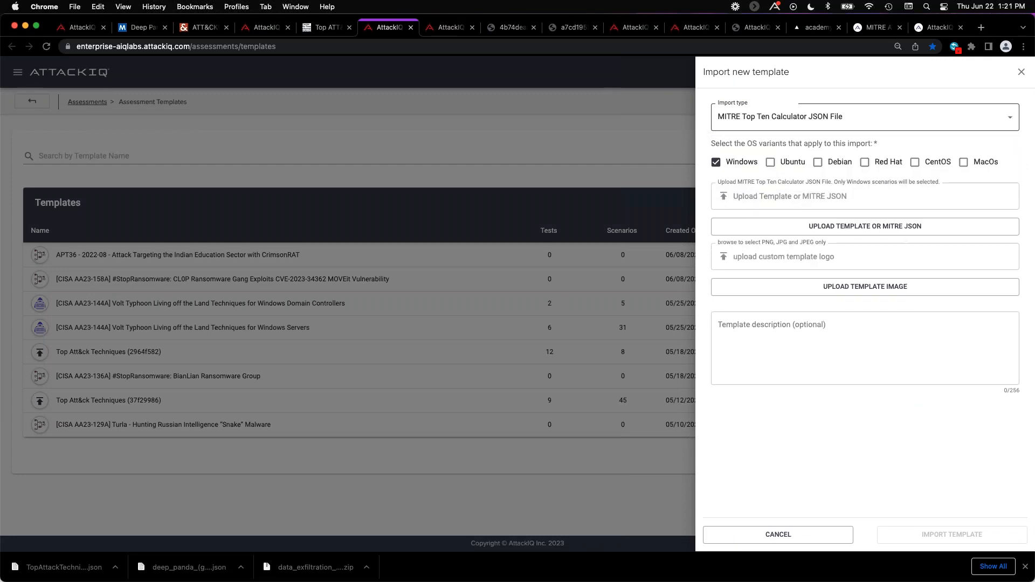
Upload TopAttackTechniques (2).json from Downloads, import it as a template and open the details of the new Top Att&ck Techniques template.
{"action": "left_click", "coordinate": [799, 228]}
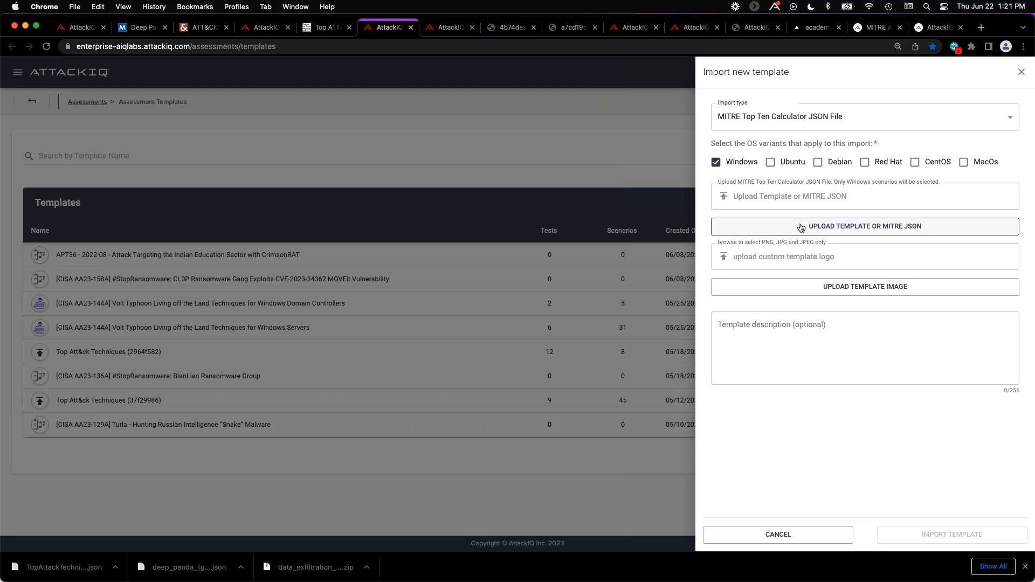
{"action": "scroll", "coordinate": [141, 326], "scroll_direction": "down", "scroll_amount": 15}
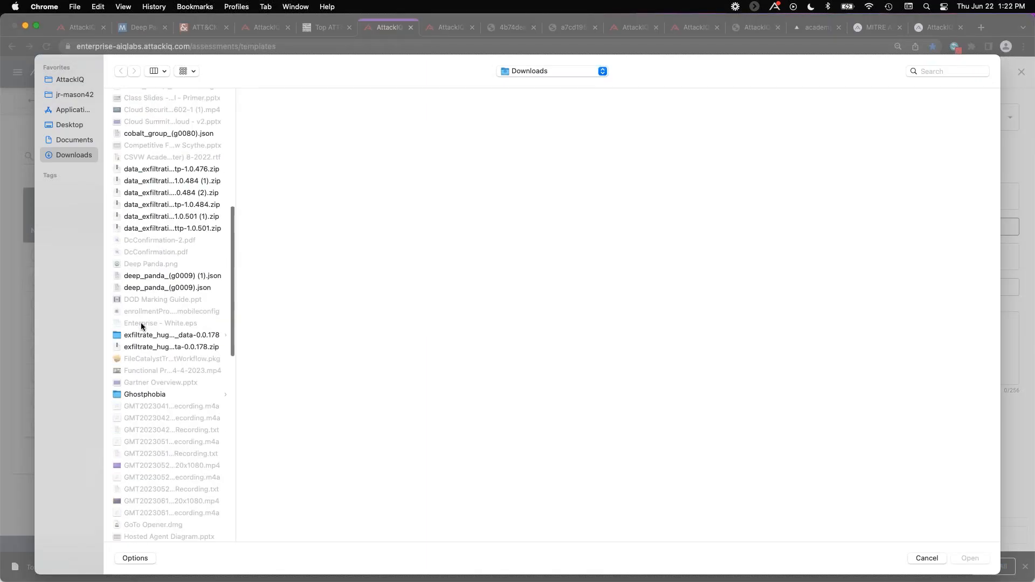
{"action": "scroll", "coordinate": [144, 324], "scroll_direction": "down", "scroll_amount": 10}
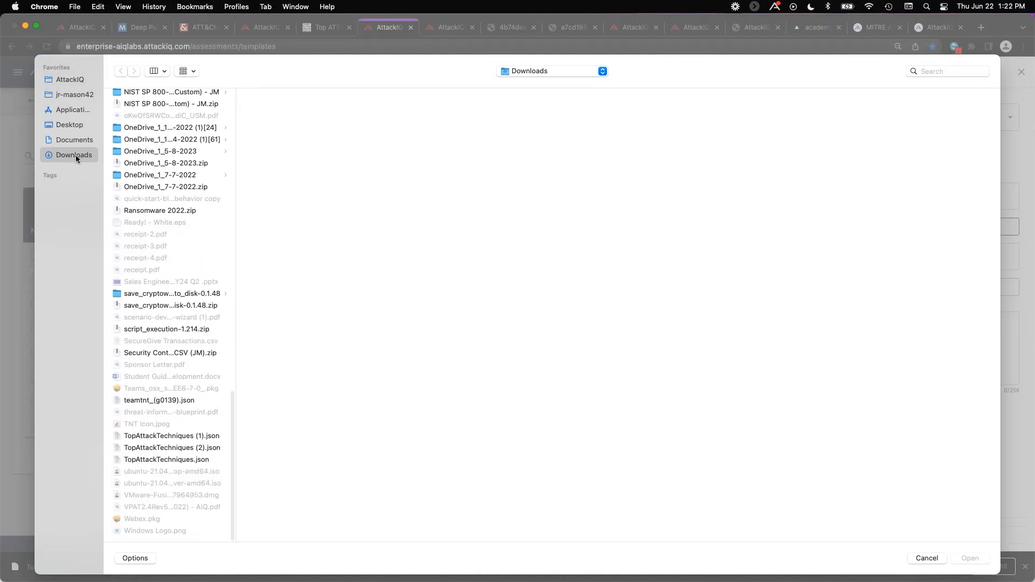
{"action": "left_click", "coordinate": [183, 460]}
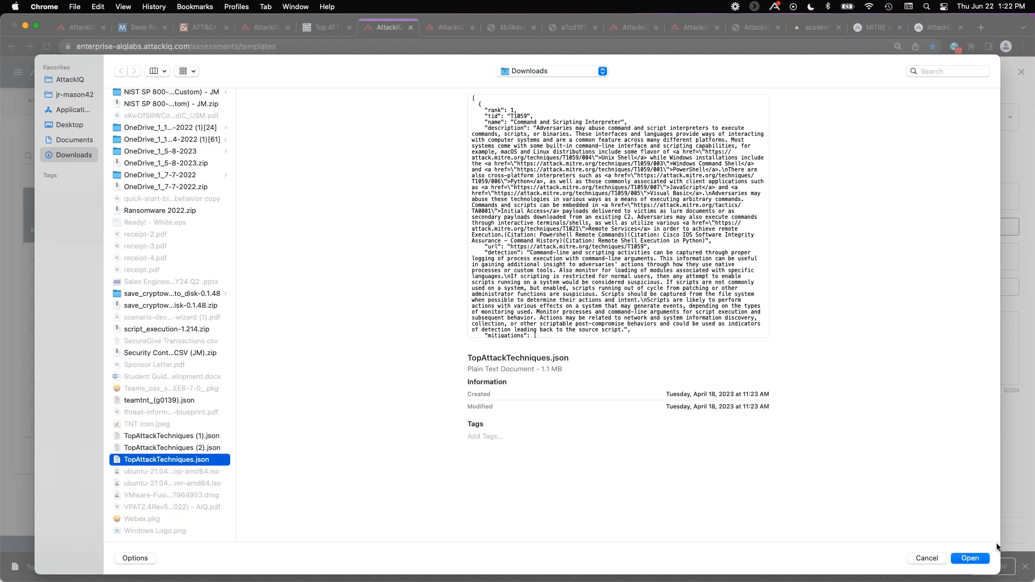
{"action": "left_click", "coordinate": [210, 449]}
{"action": "left_click", "coordinate": [976, 559]}
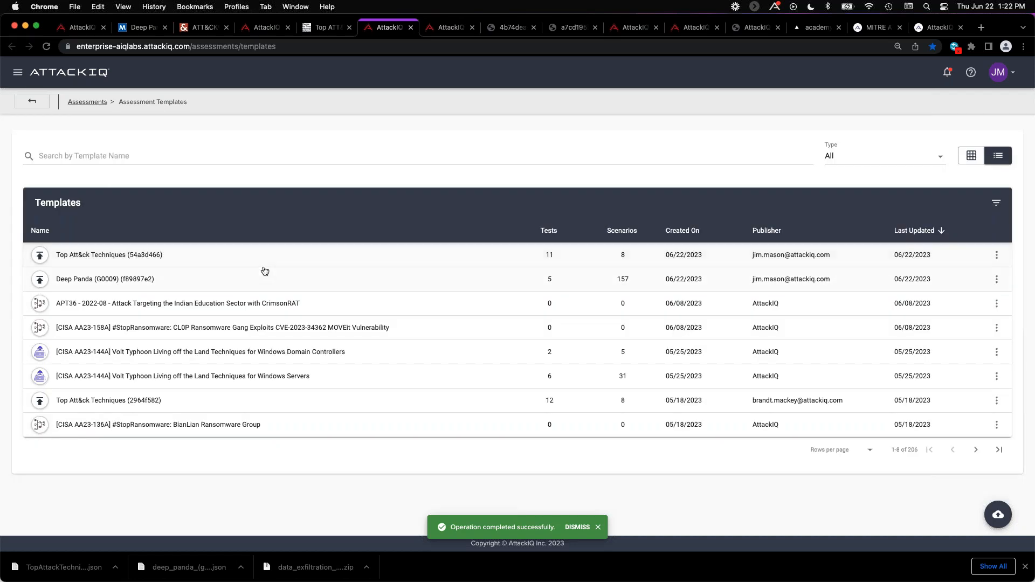
{"action": "left_click", "coordinate": [133, 261]}
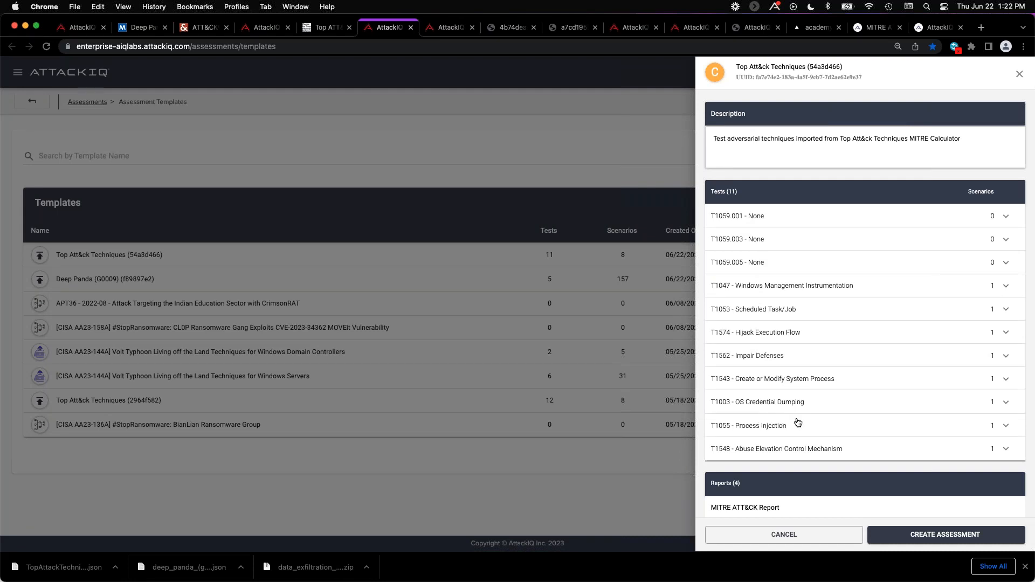
Switch to the Top ATT&CK Techniques (Custom) assessment results, check the selectable runs and review the test results of the 06/21/2023 run.
{"action": "left_click", "coordinate": [450, 28]}
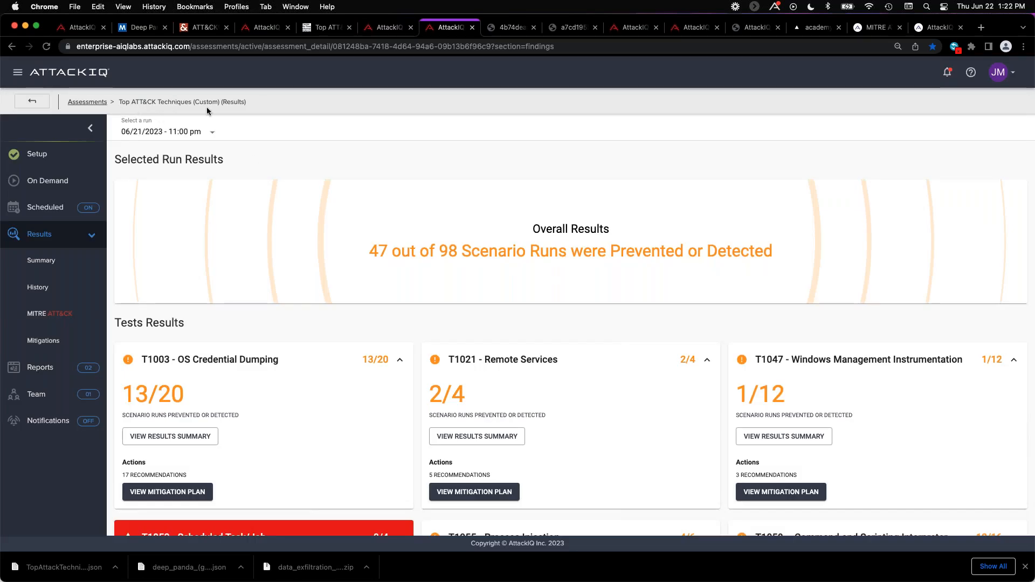
{"action": "left_click", "coordinate": [210, 134]}
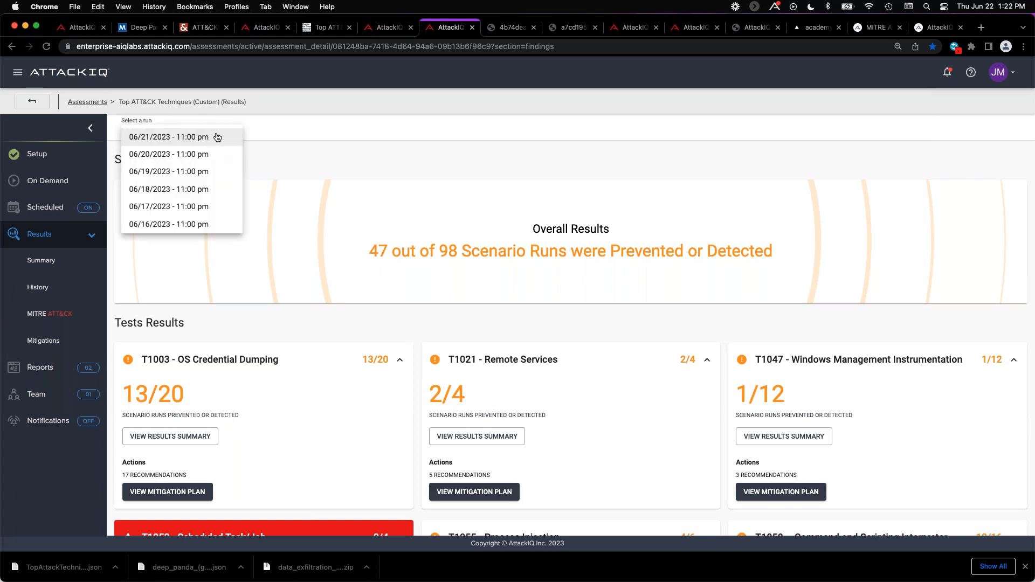
{"action": "left_click", "coordinate": [285, 148]}
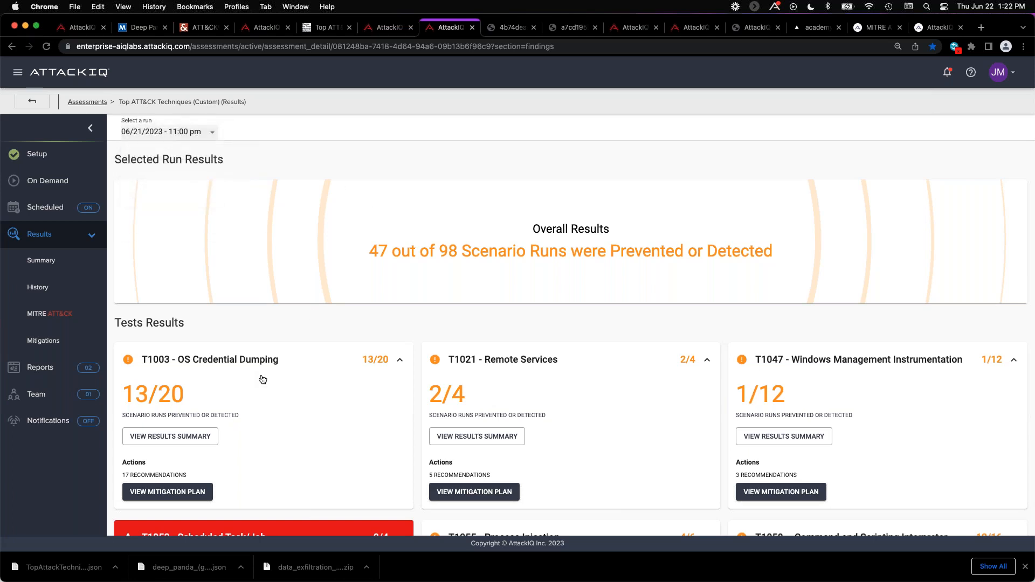
{"action": "scroll", "coordinate": [262, 379], "scroll_direction": "down", "scroll_amount": 3}
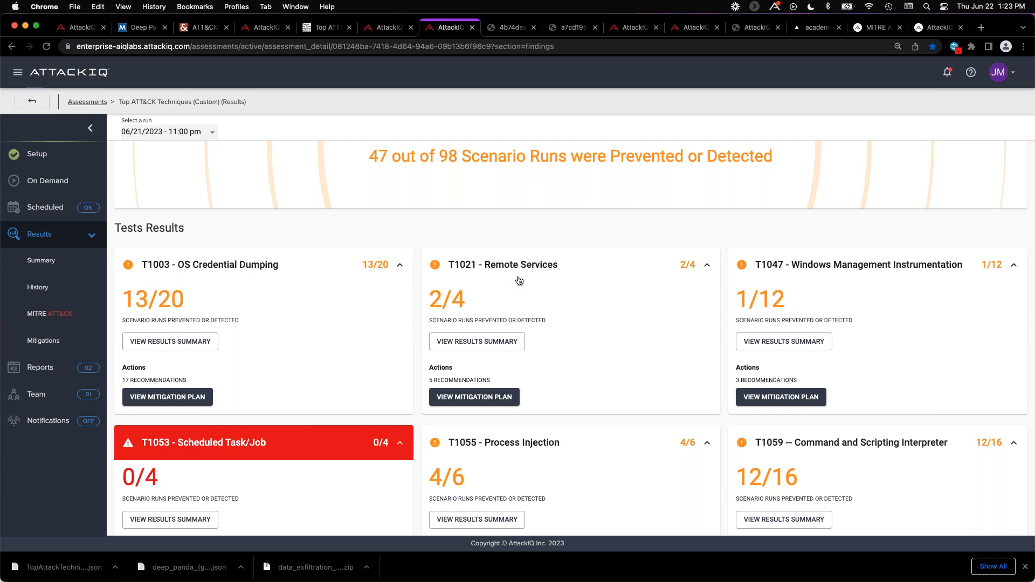
{"action": "scroll", "coordinate": [519, 280], "scroll_direction": "down", "scroll_amount": 3}
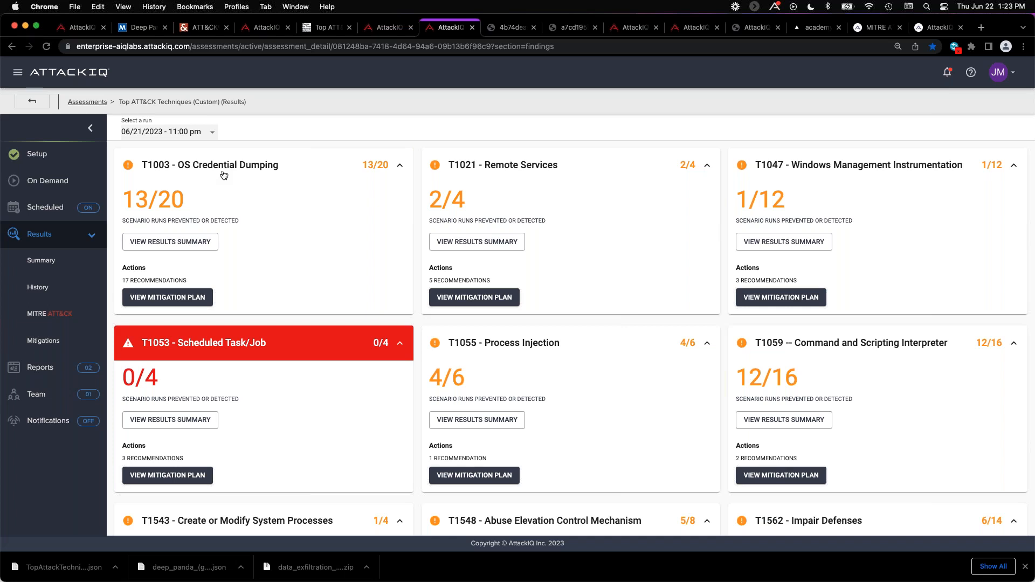
Open the results summary for the T1003 - OS Credential Dumping test and look through its scenario prevention and detection outcomes.
{"action": "left_click", "coordinate": [163, 244]}
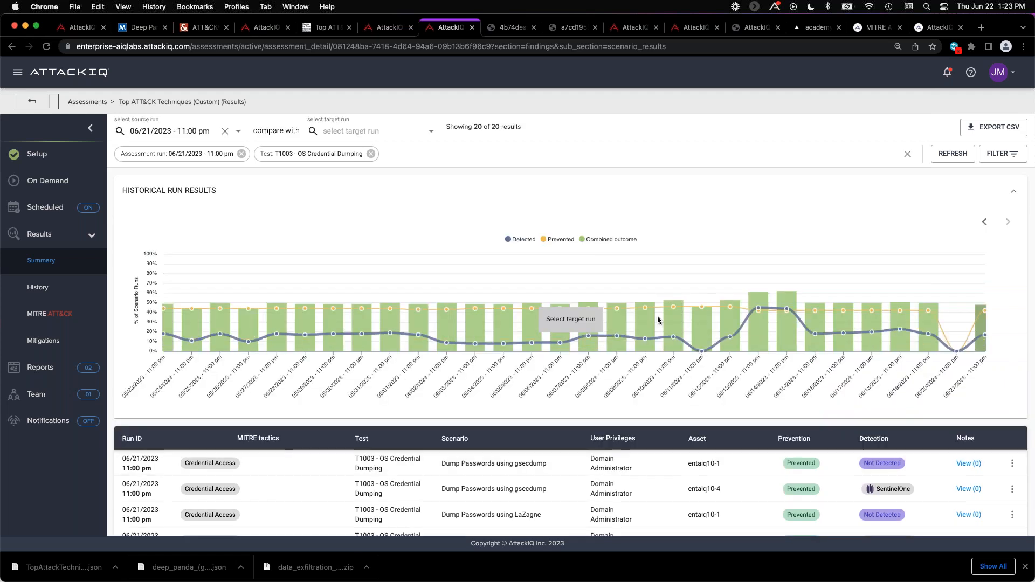
{"action": "scroll", "coordinate": [674, 350], "scroll_direction": "down", "scroll_amount": 2}
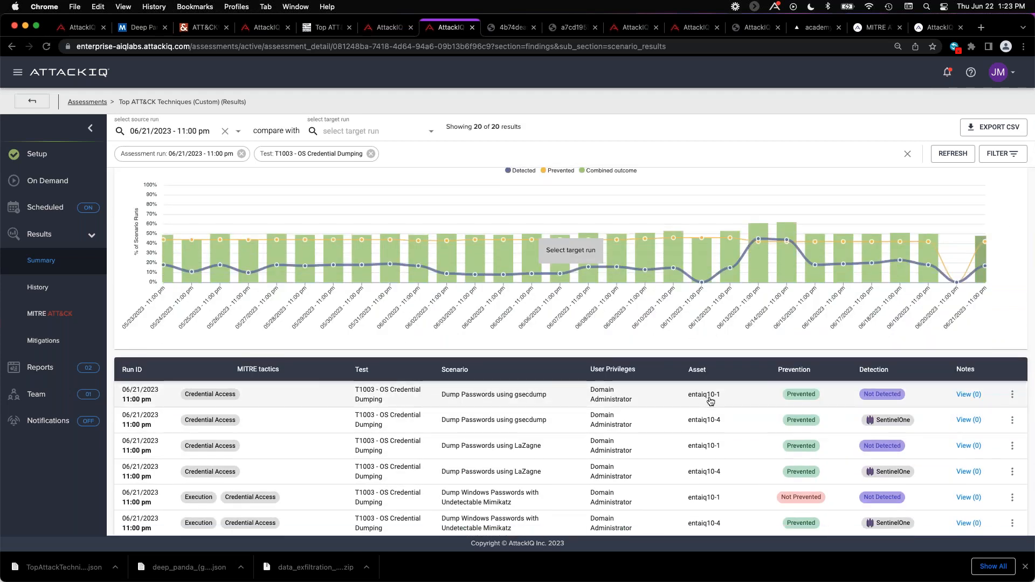
{"action": "scroll", "coordinate": [755, 377], "scroll_direction": "down", "scroll_amount": 2}
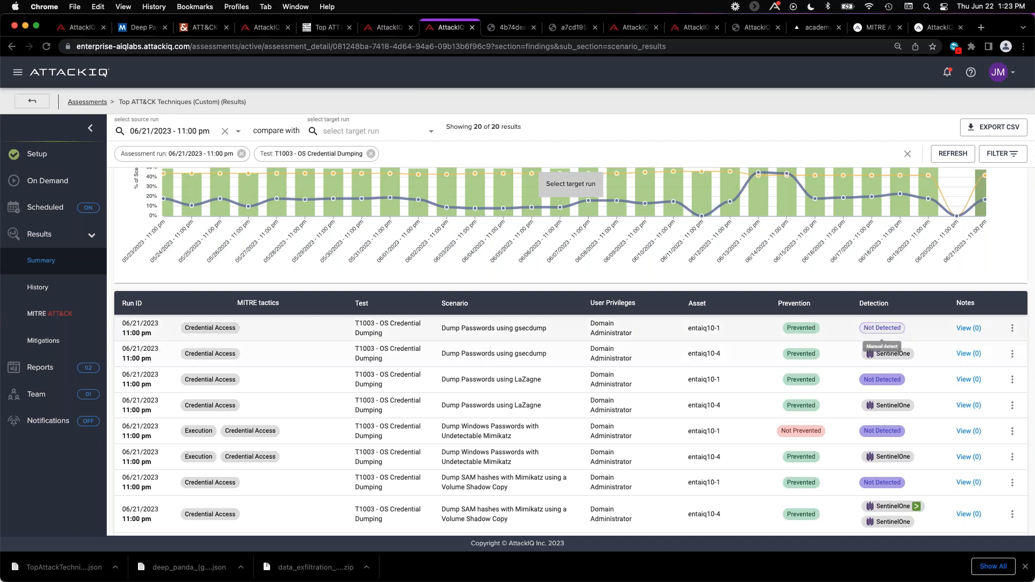
{"action": "scroll", "coordinate": [808, 366], "scroll_direction": "down", "scroll_amount": 3}
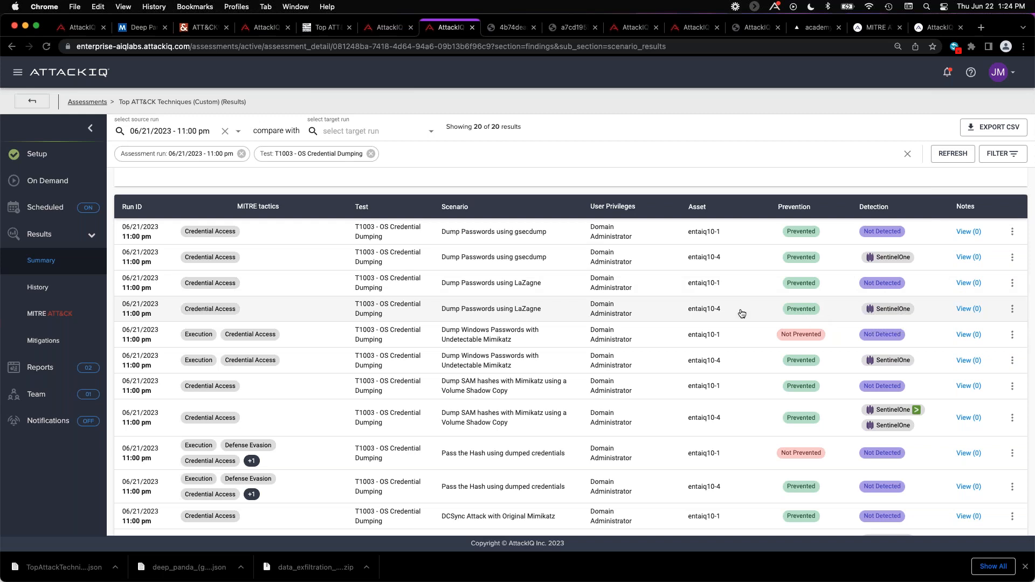
{"action": "scroll", "coordinate": [520, 286], "scroll_direction": "down", "scroll_amount": 2}
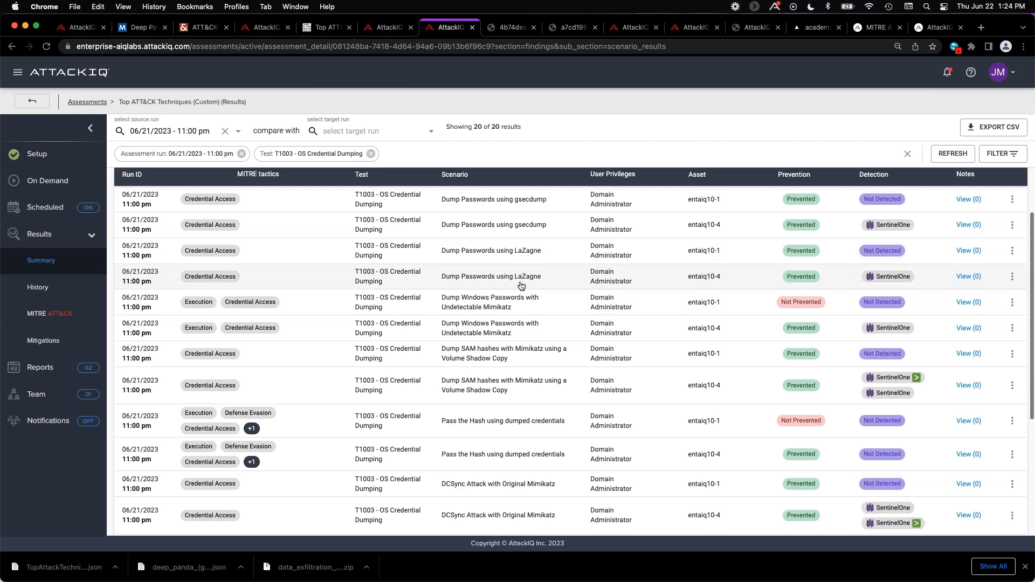
Open the Dump Windows Passwords with Undetectable Mimikatz result for entaiq10-1 and examine its detailed findings and activity details.
{"action": "left_click", "coordinate": [566, 293]}
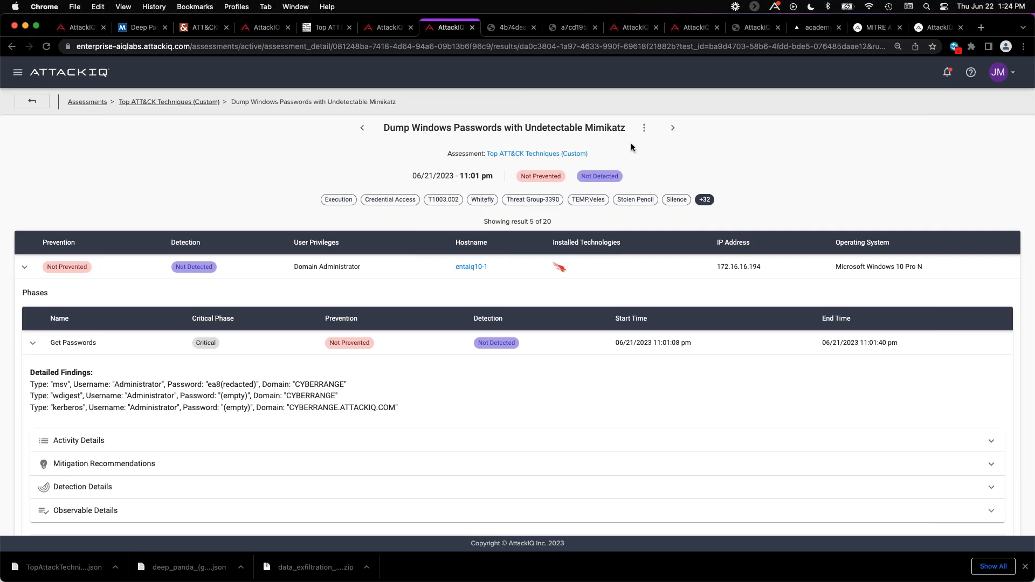
{"action": "scroll", "coordinate": [251, 227], "scroll_direction": "down", "scroll_amount": 3}
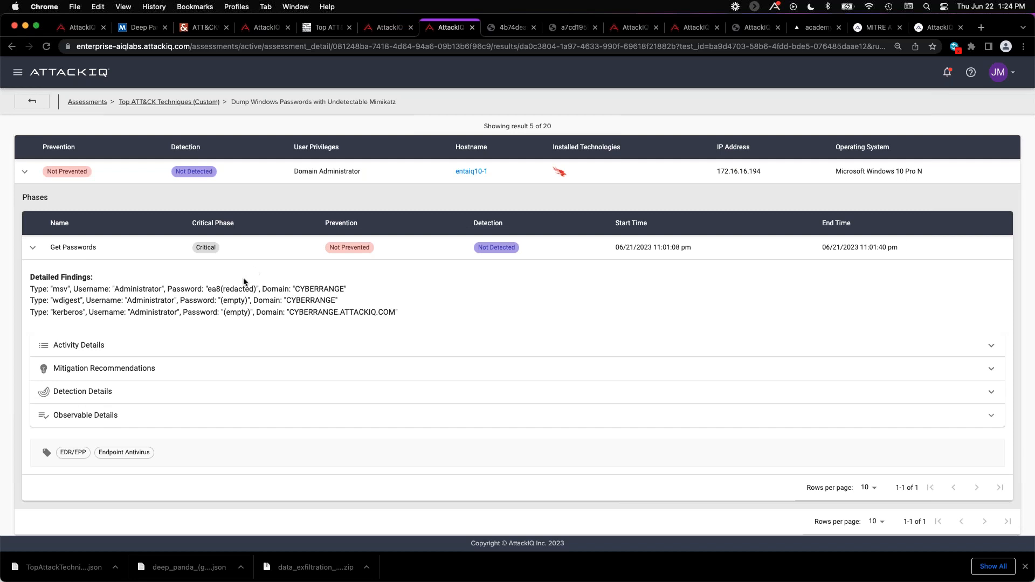
{"action": "left_click_drag", "start_coordinate": [223, 289], "coordinate": [255, 289]}
{"action": "left_click", "coordinate": [97, 350]}
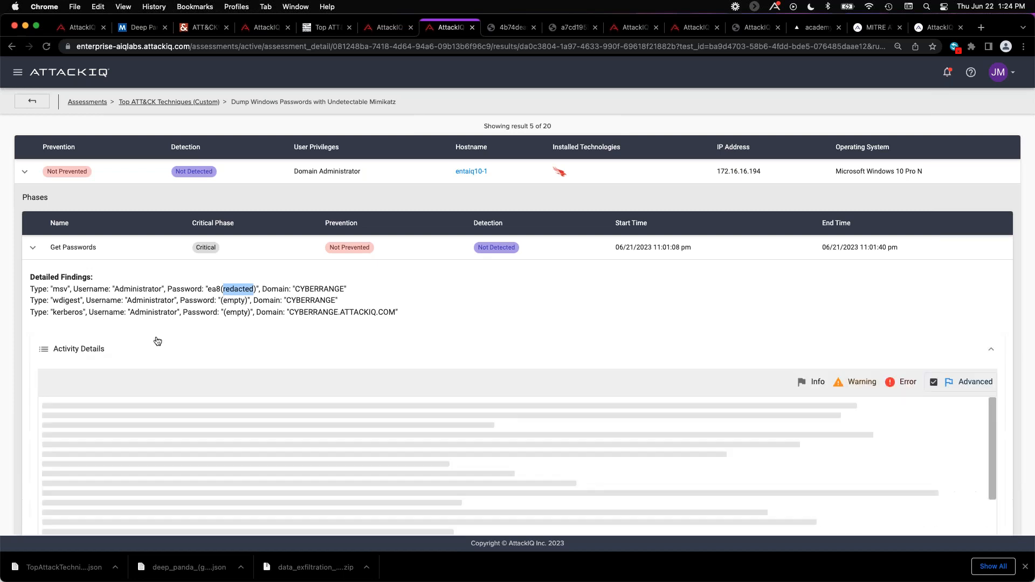
{"action": "scroll", "coordinate": [215, 317], "scroll_direction": "down", "scroll_amount": 3}
{"action": "scroll", "coordinate": [214, 317], "scroll_direction": "down", "scroll_amount": 1}
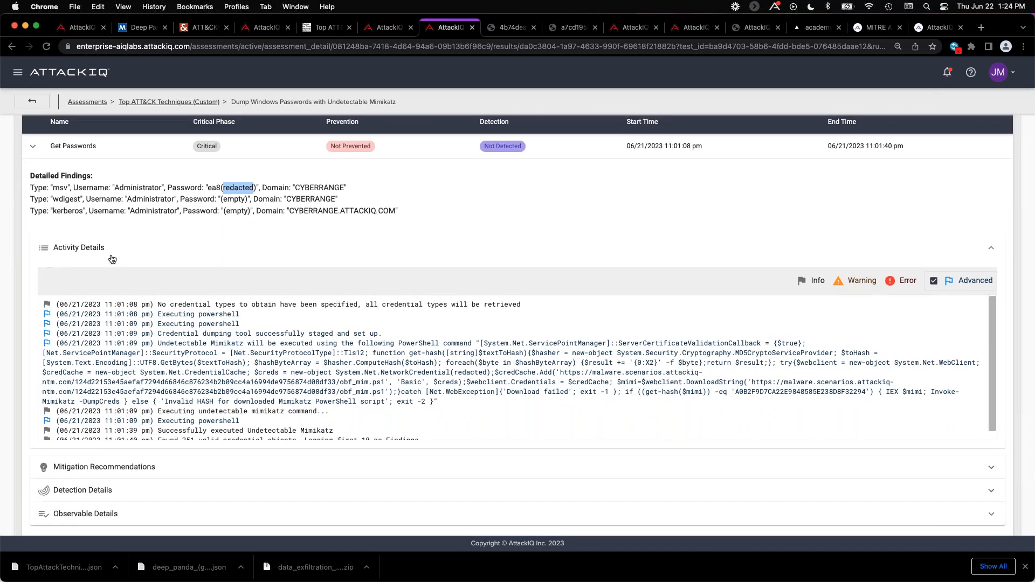
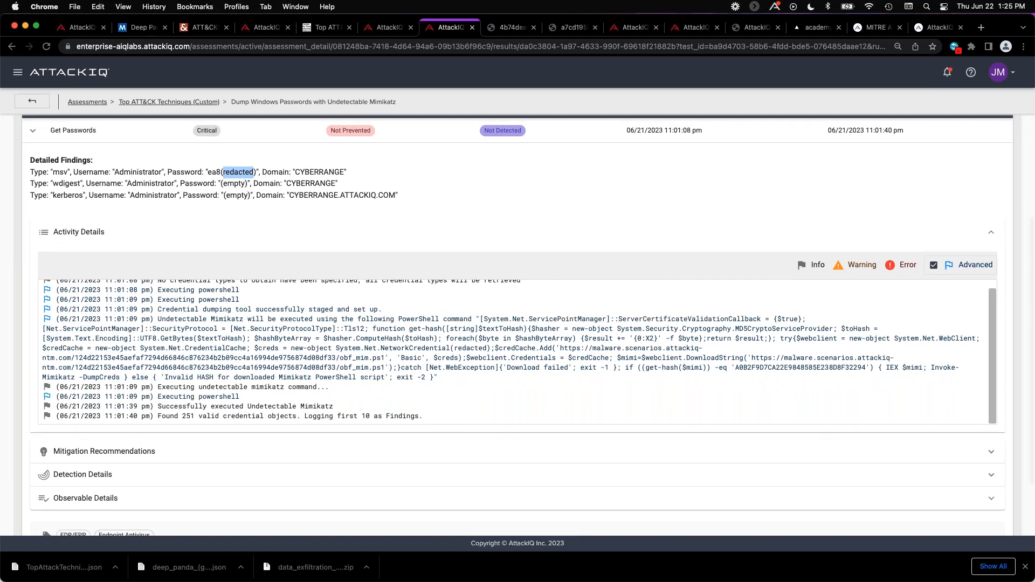
{"action": "scroll", "coordinate": [158, 313], "scroll_direction": "down", "scroll_amount": 1}
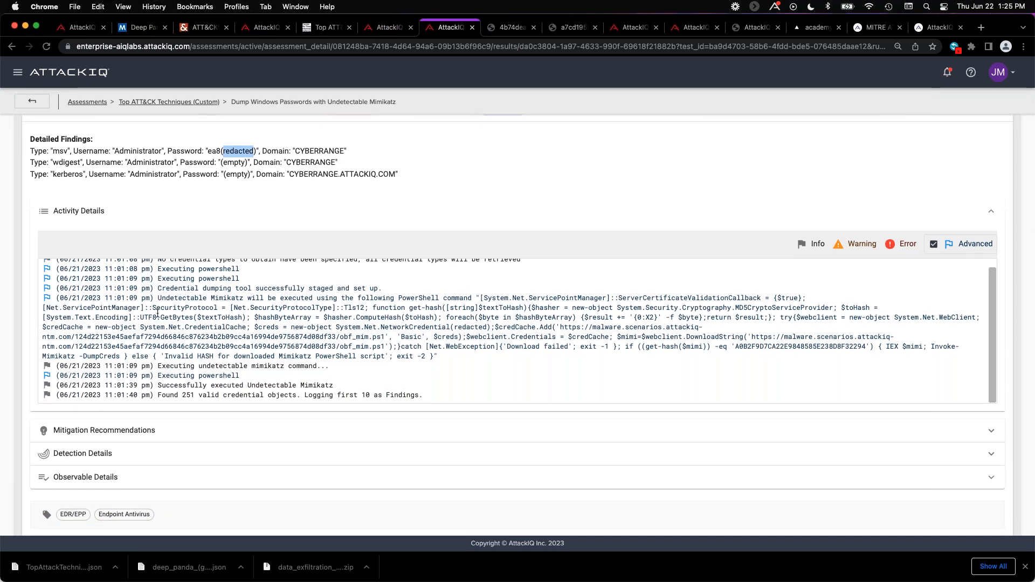
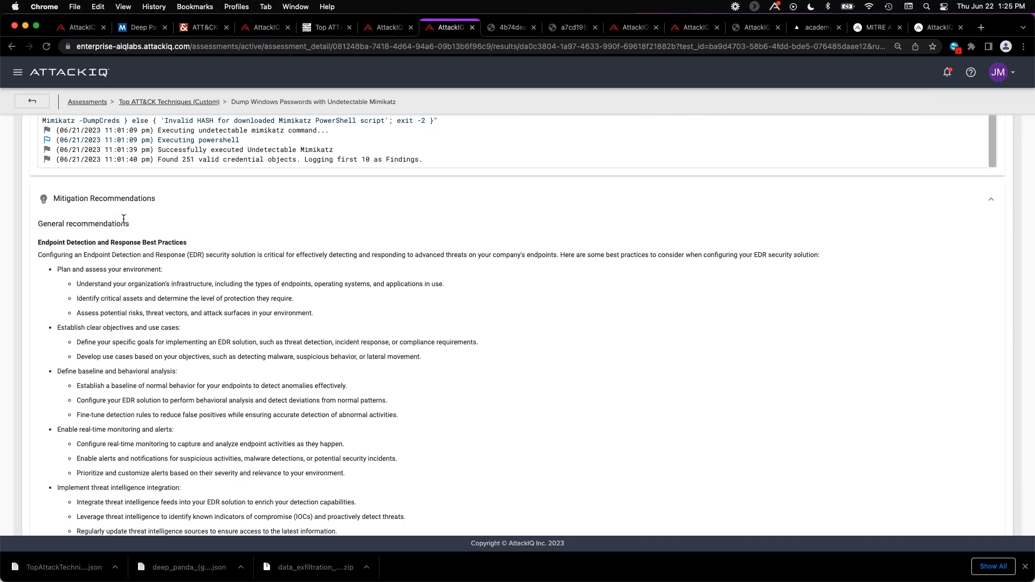
Read through the scenario's mitigation recommendations, covering the endpoint detection and response and malware protection best practices.
{"action": "scroll", "coordinate": [121, 232], "scroll_direction": "down", "scroll_amount": 2}
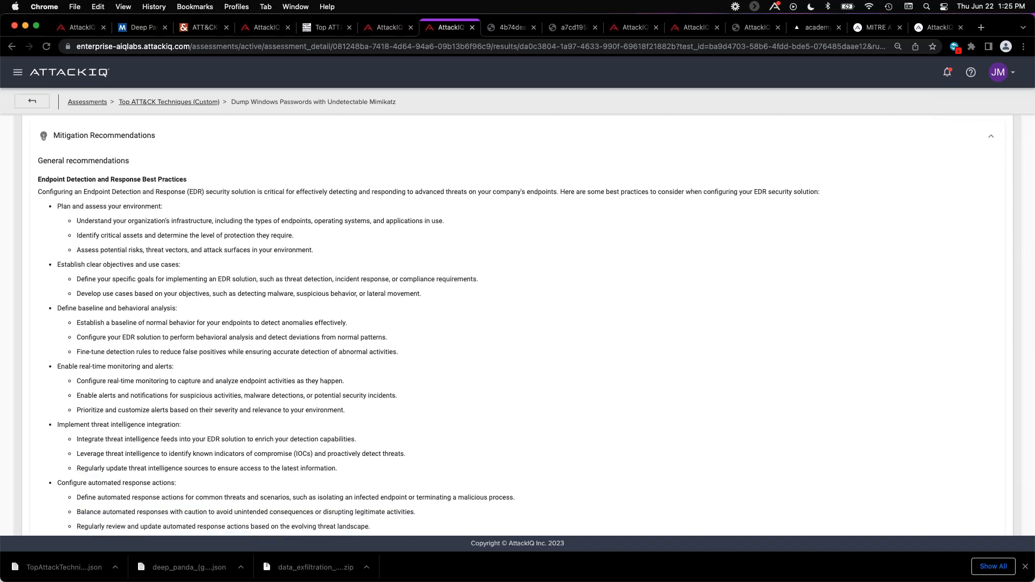
{"action": "scroll", "coordinate": [98, 194], "scroll_direction": "down", "scroll_amount": 2}
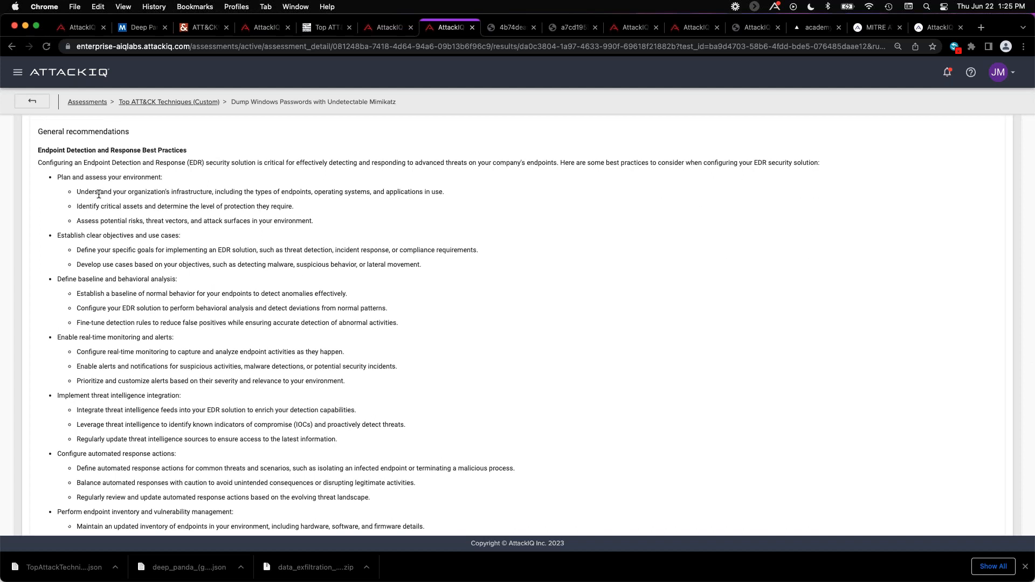
{"action": "scroll", "coordinate": [99, 194], "scroll_direction": "down", "scroll_amount": 3}
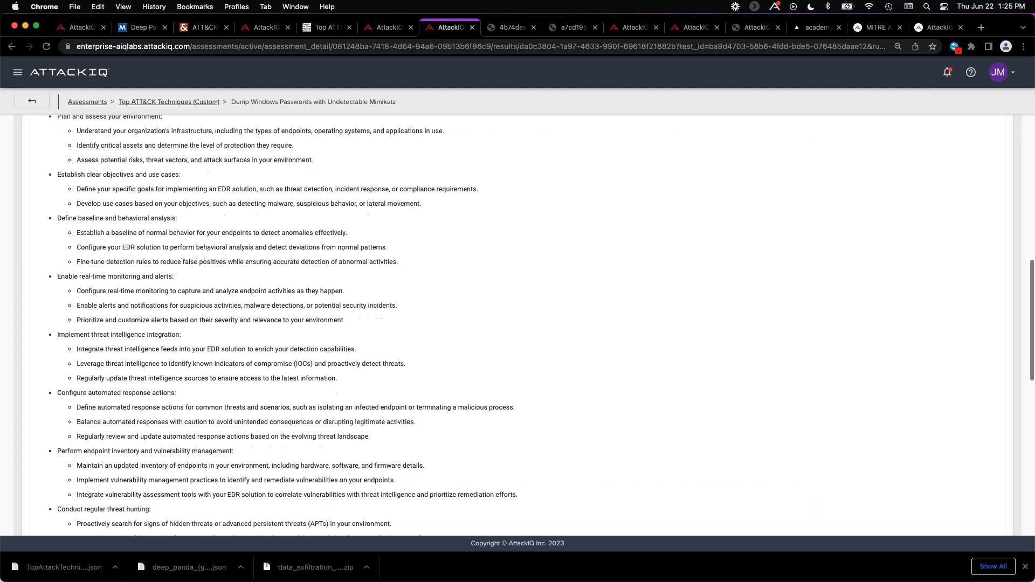
{"action": "scroll", "coordinate": [99, 198], "scroll_direction": "down", "scroll_amount": 6}
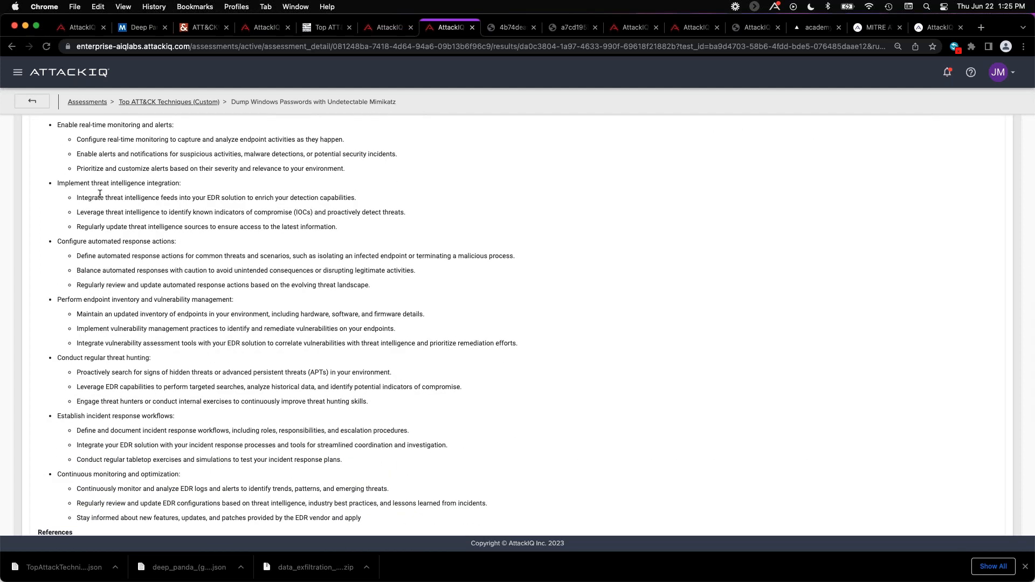
{"action": "scroll", "coordinate": [99, 198], "scroll_direction": "down", "scroll_amount": 8}
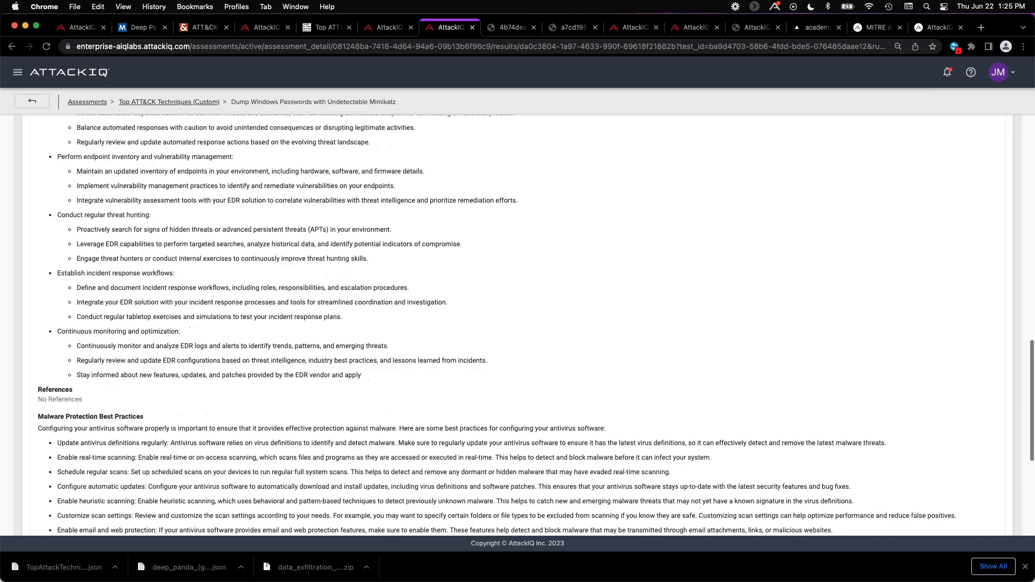
{"action": "scroll", "coordinate": [101, 386], "scroll_direction": "down", "scroll_amount": 10}
Expand the scenario's Detection Details and Observable Details, and review the per-vendor detection statuses and the recorded PowerShell command lines.
{"action": "left_click", "coordinate": [101, 386]}
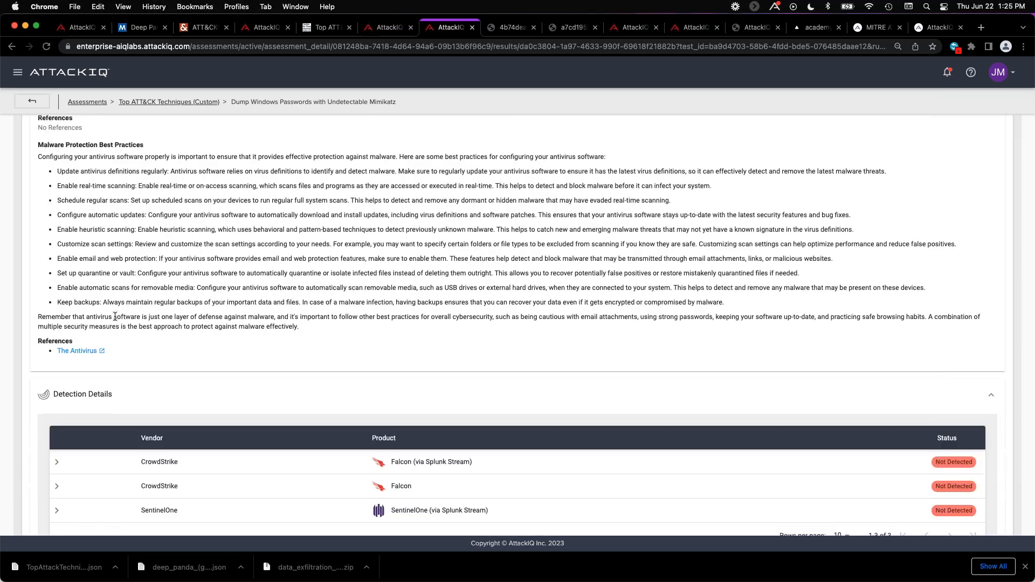
{"action": "scroll", "coordinate": [80, 351], "scroll_direction": "down", "scroll_amount": 6}
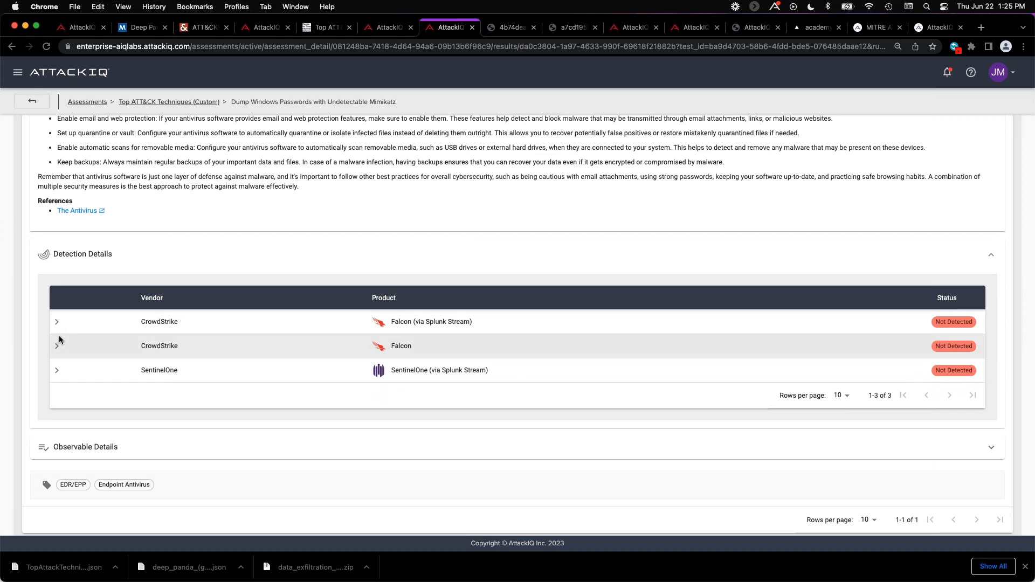
{"action": "left_click", "coordinate": [62, 447]}
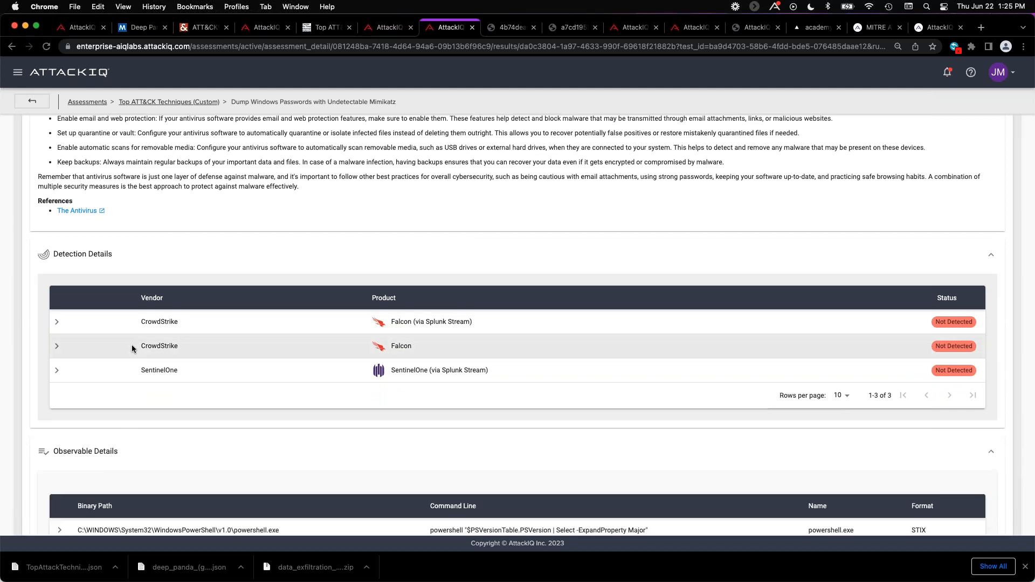
{"action": "scroll", "coordinate": [132, 349], "scroll_direction": "down", "scroll_amount": 2}
{"action": "scroll", "coordinate": [132, 349], "scroll_direction": "down", "scroll_amount": 6}
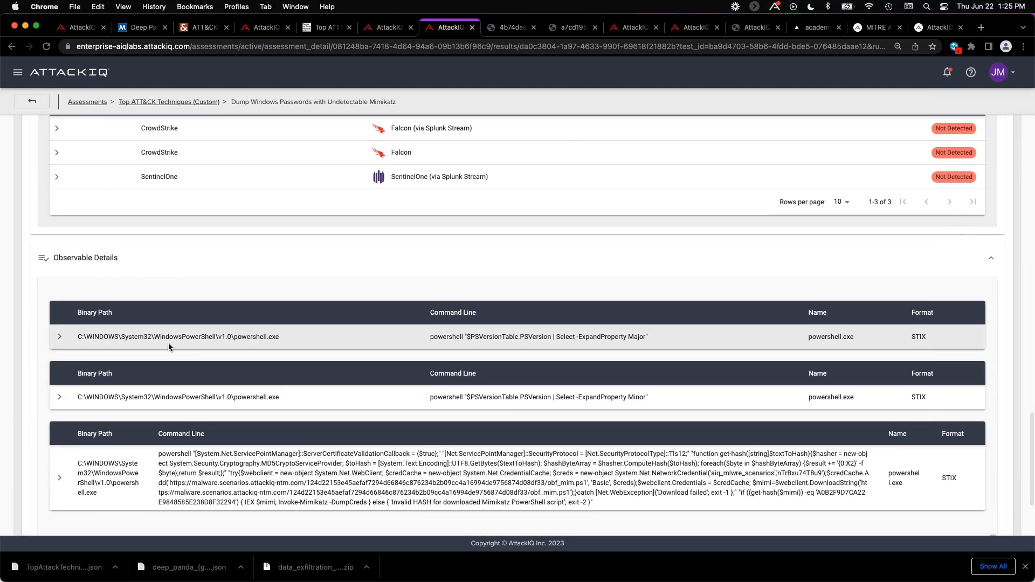
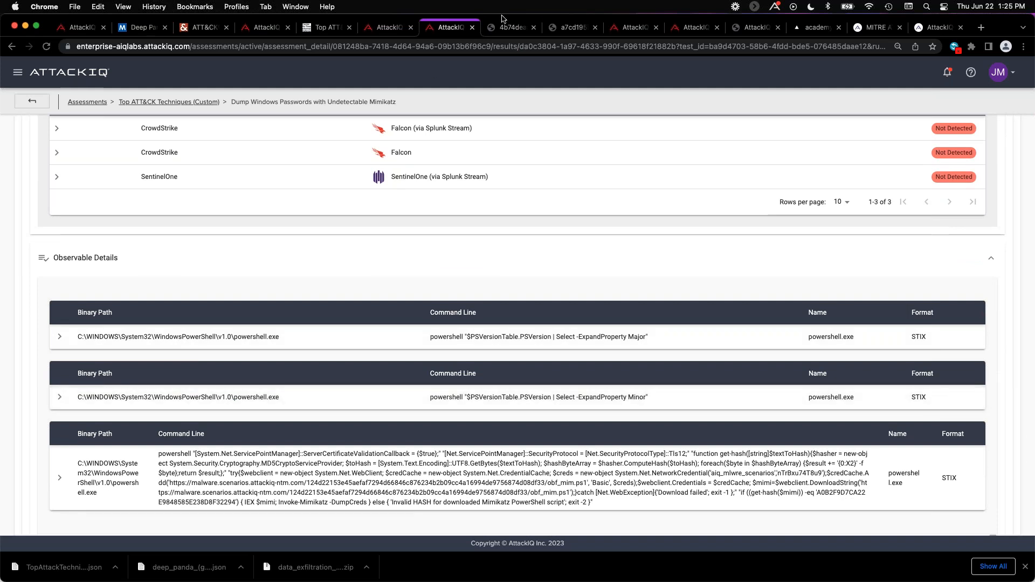
Open the MITRE ATT&CK Report PDF, dismiss the downloads bar, and review the cover page and Overall Status section.
{"action": "left_click", "coordinate": [509, 27]}
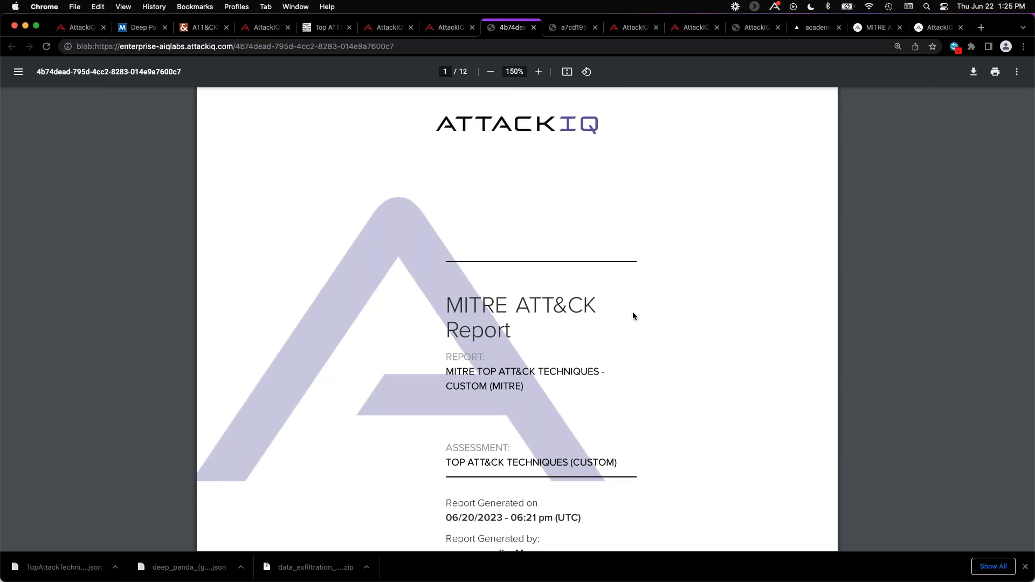
{"action": "left_click", "coordinate": [1025, 567]}
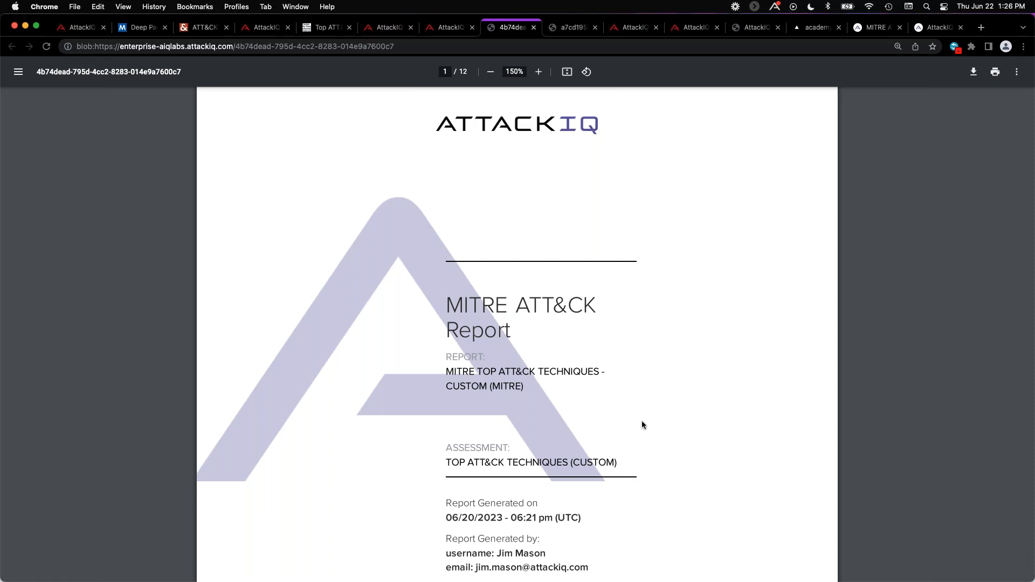
{"action": "scroll", "coordinate": [642, 424], "scroll_direction": "down", "scroll_amount": 1}
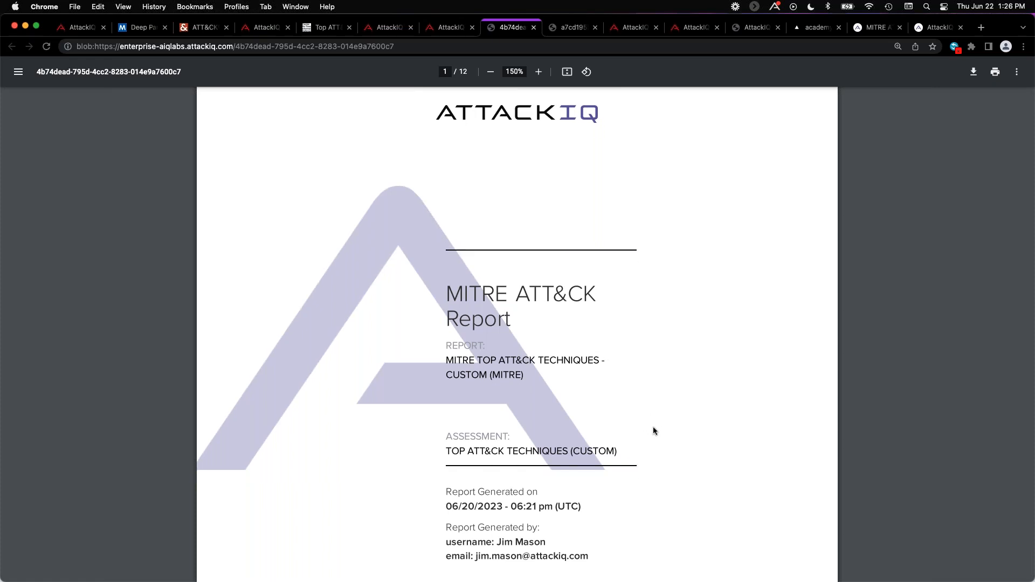
{"action": "scroll", "coordinate": [653, 430], "scroll_direction": "down", "scroll_amount": 3}
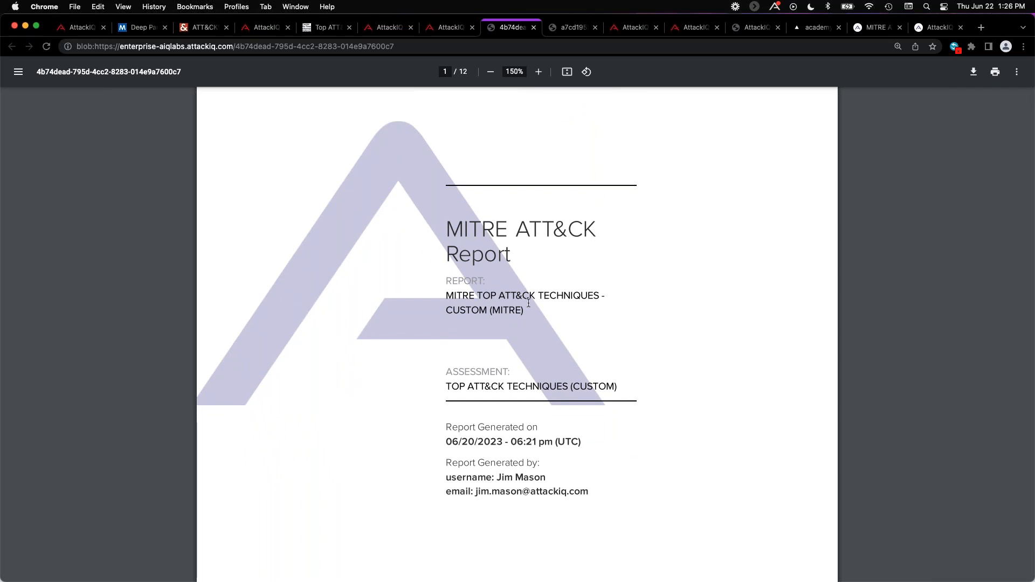
{"action": "scroll", "coordinate": [539, 350], "scroll_direction": "down", "scroll_amount": 10}
{"action": "scroll", "coordinate": [550, 390], "scroll_direction": "down", "scroll_amount": 20}
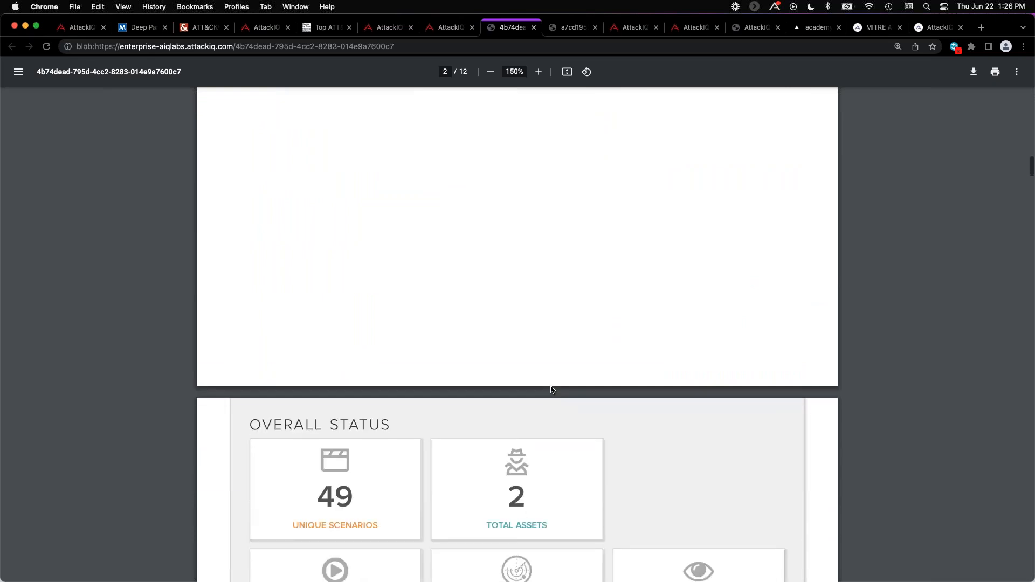
{"action": "scroll", "coordinate": [551, 386], "scroll_direction": "down", "scroll_amount": 7}
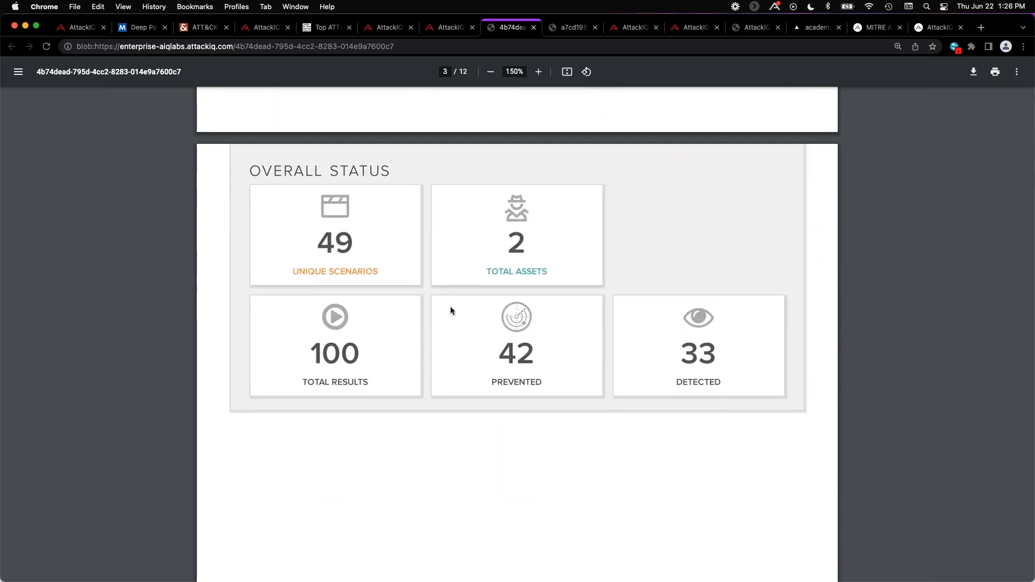
Review the report's Test Overview table, covering technologies, prevention and detection for each technique from T1003 to T1574.
{"action": "scroll", "coordinate": [480, 400], "scroll_direction": "down", "scroll_amount": 20}
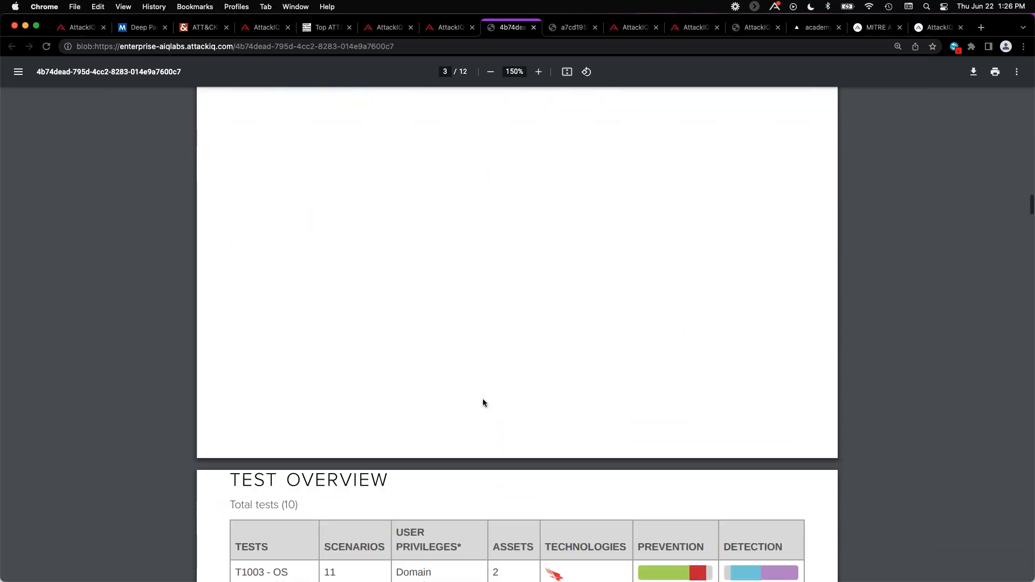
{"action": "scroll", "coordinate": [481, 400], "scroll_direction": "down", "scroll_amount": 5}
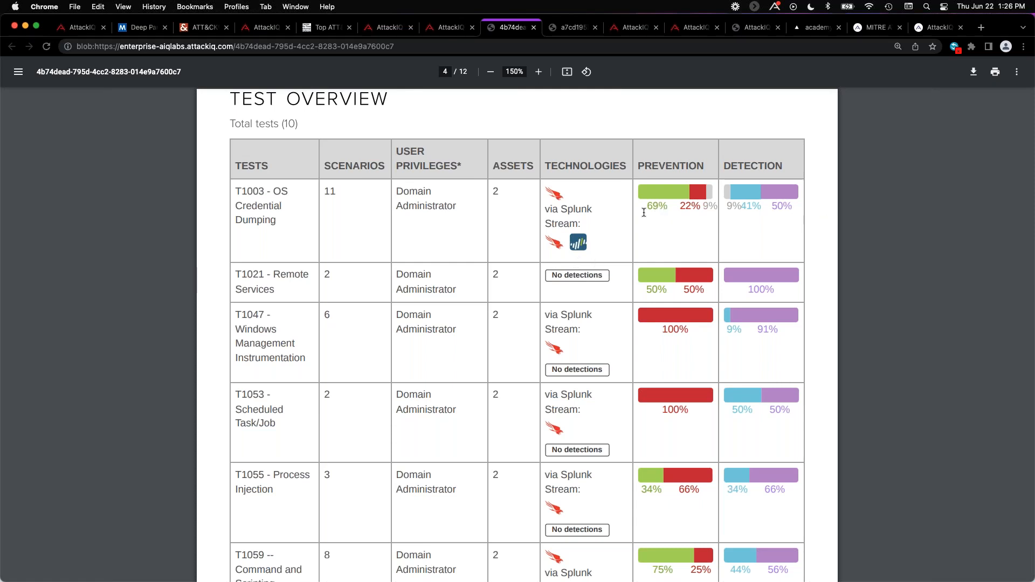
{"action": "scroll", "coordinate": [664, 256], "scroll_direction": "down", "scroll_amount": 1}
{"action": "scroll", "coordinate": [664, 255], "scroll_direction": "down", "scroll_amount": 5}
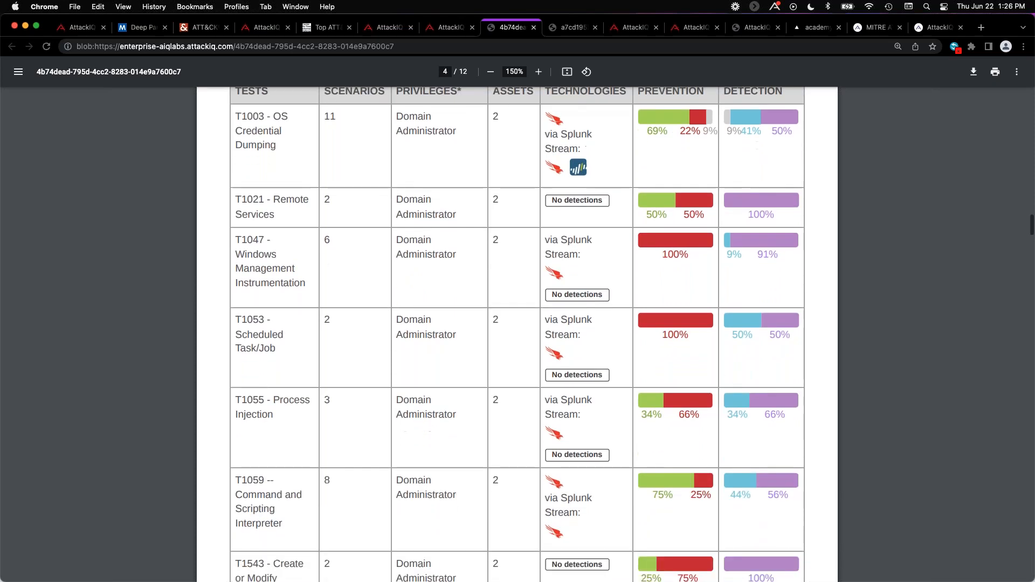
{"action": "scroll", "coordinate": [665, 252], "scroll_direction": "down", "scroll_amount": 11}
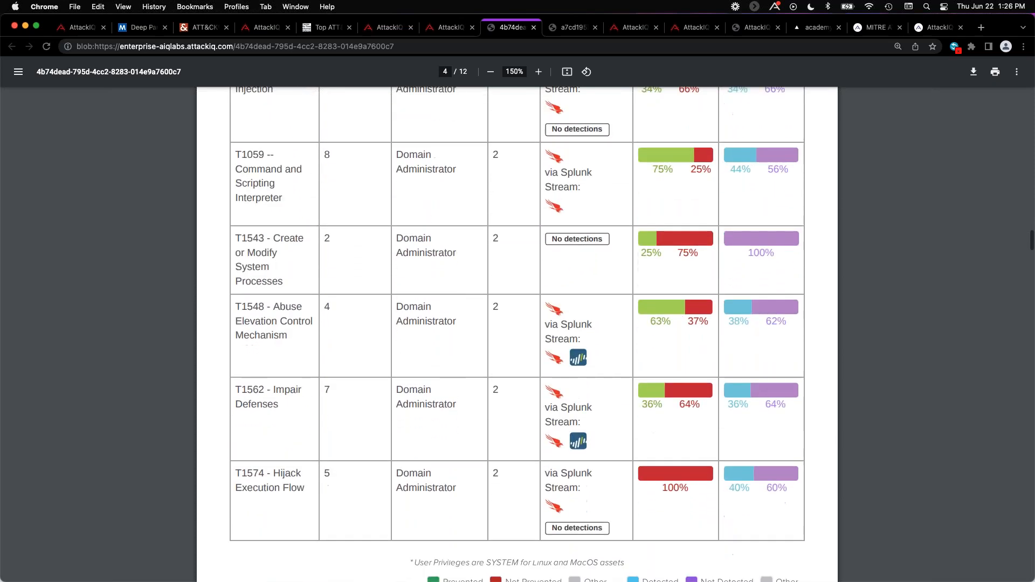
Examine the Historical Run Results chart and the MITRE Prevention Results Heatmap in the report.
{"action": "scroll", "coordinate": [665, 252], "scroll_direction": "down", "scroll_amount": 2}
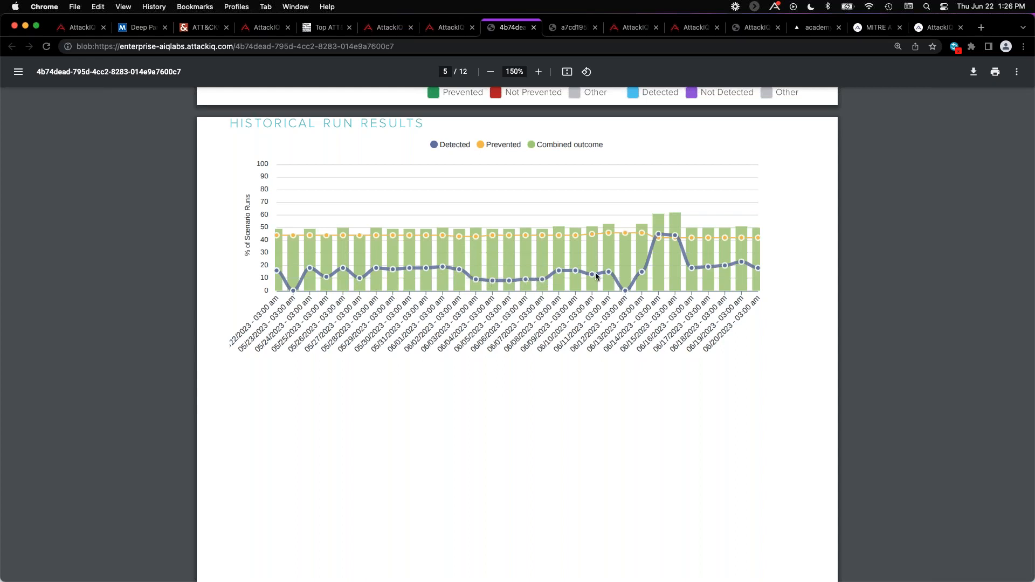
{"action": "scroll", "coordinate": [570, 349], "scroll_direction": "down", "scroll_amount": 15}
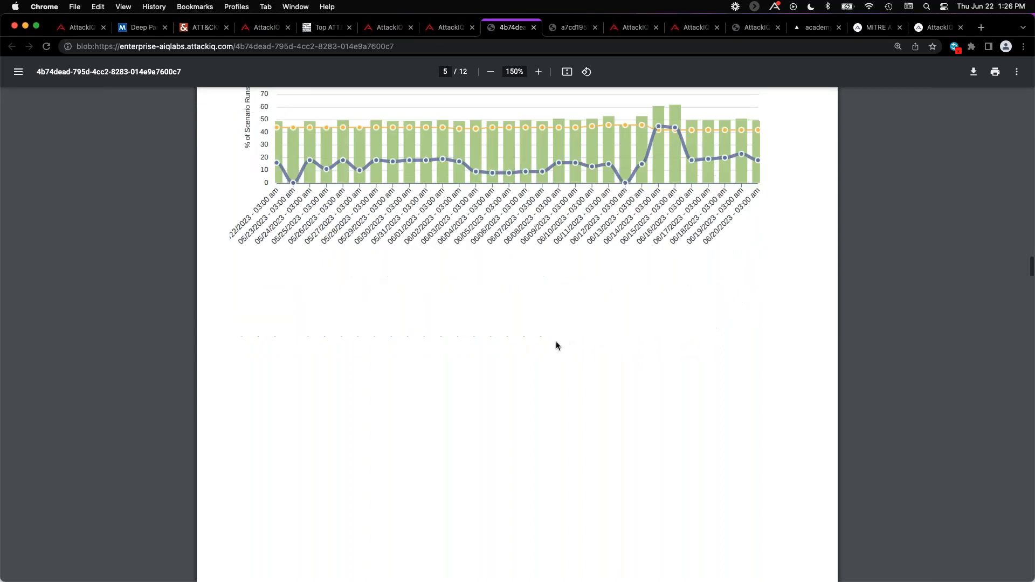
{"action": "scroll", "coordinate": [545, 340], "scroll_direction": "down", "scroll_amount": 5}
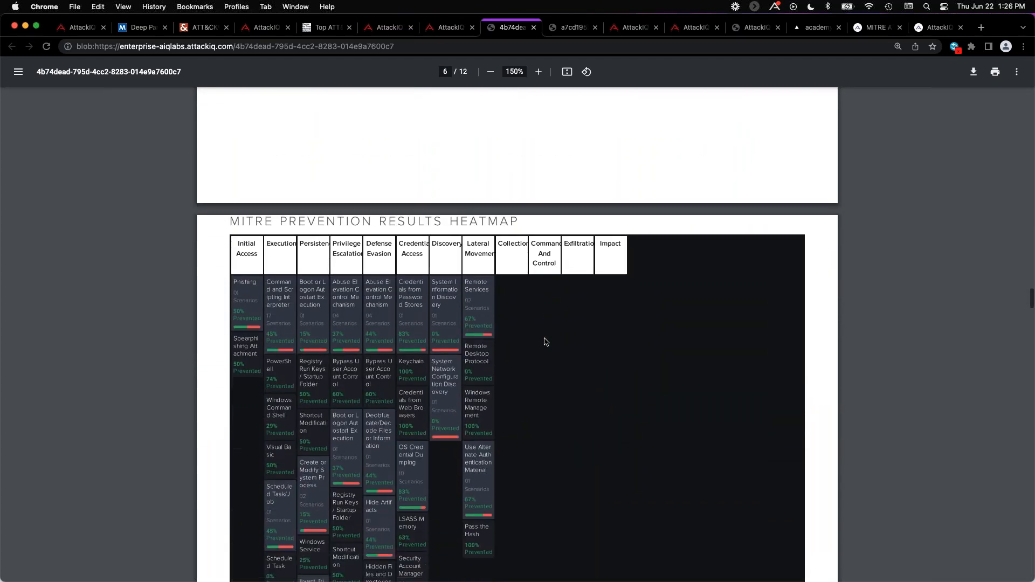
{"action": "scroll", "coordinate": [546, 340], "scroll_direction": "down", "scroll_amount": 1}
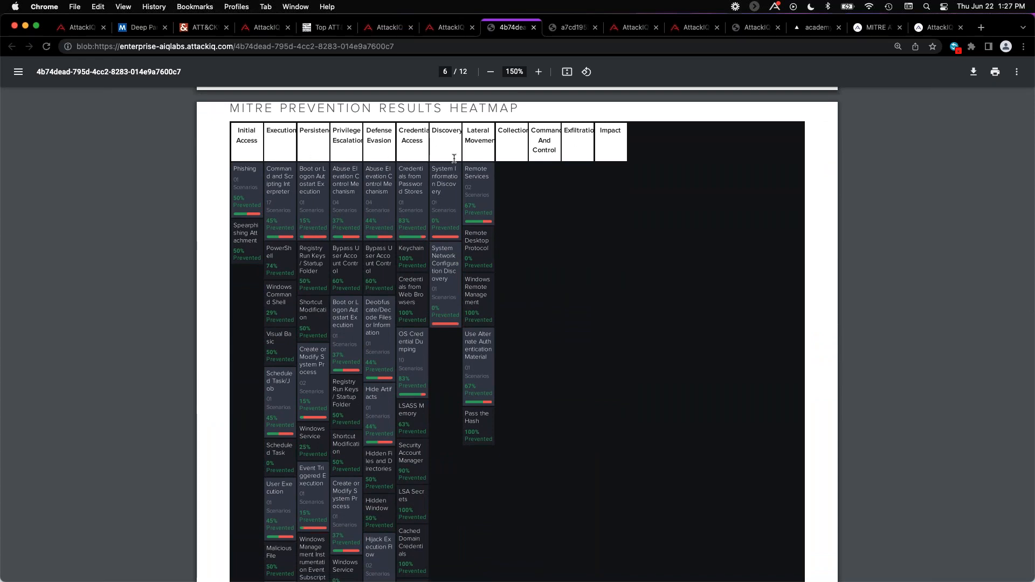
Open the Remediation Report PDF and read its cover page and Executive Summary.
{"action": "left_click", "coordinate": [572, 28]}
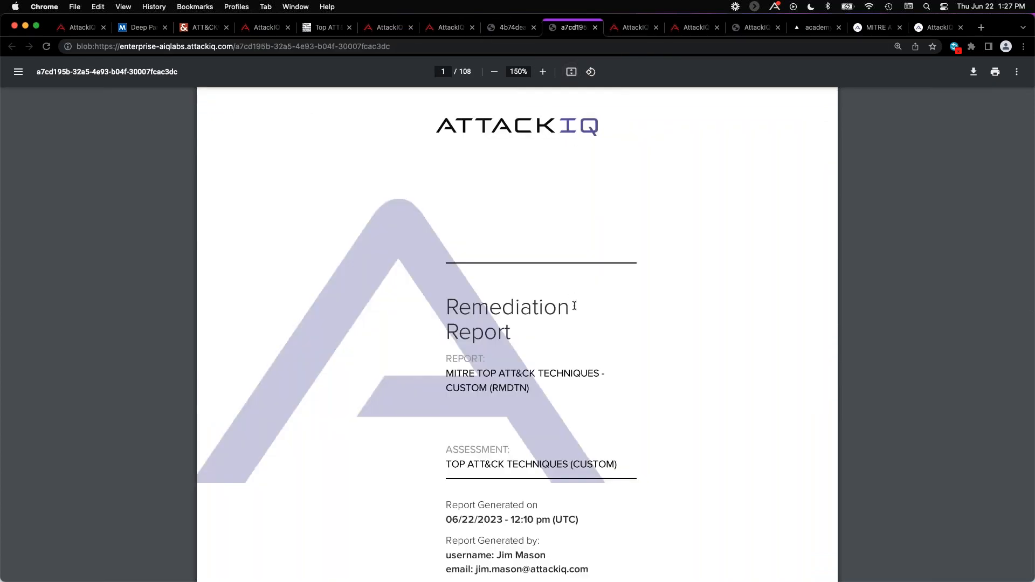
{"action": "scroll", "coordinate": [574, 317], "scroll_direction": "down", "scroll_amount": 2}
{"action": "scroll", "coordinate": [574, 317], "scroll_direction": "down", "scroll_amount": 1}
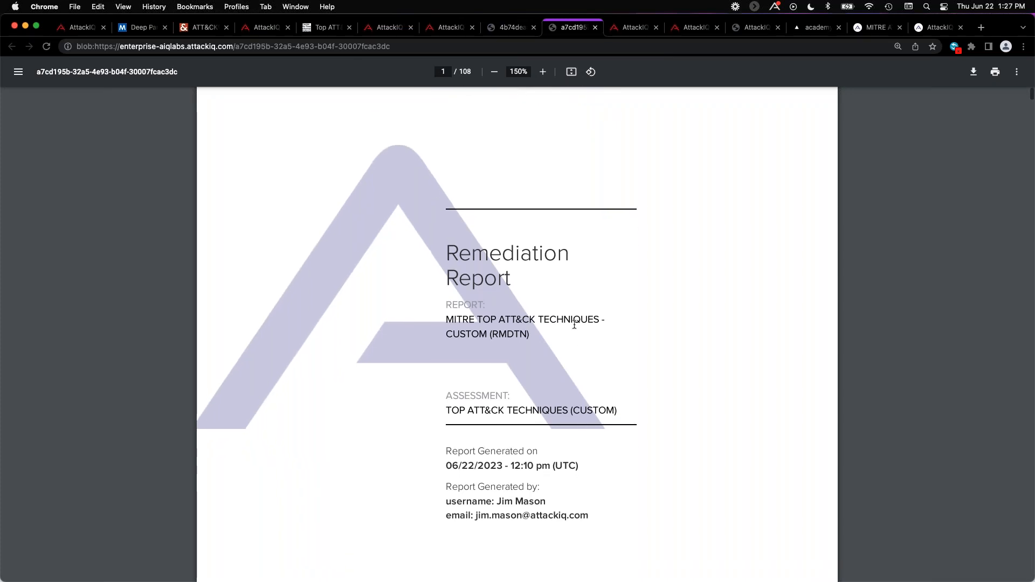
{"action": "scroll", "coordinate": [581, 350], "scroll_direction": "down", "scroll_amount": 5}
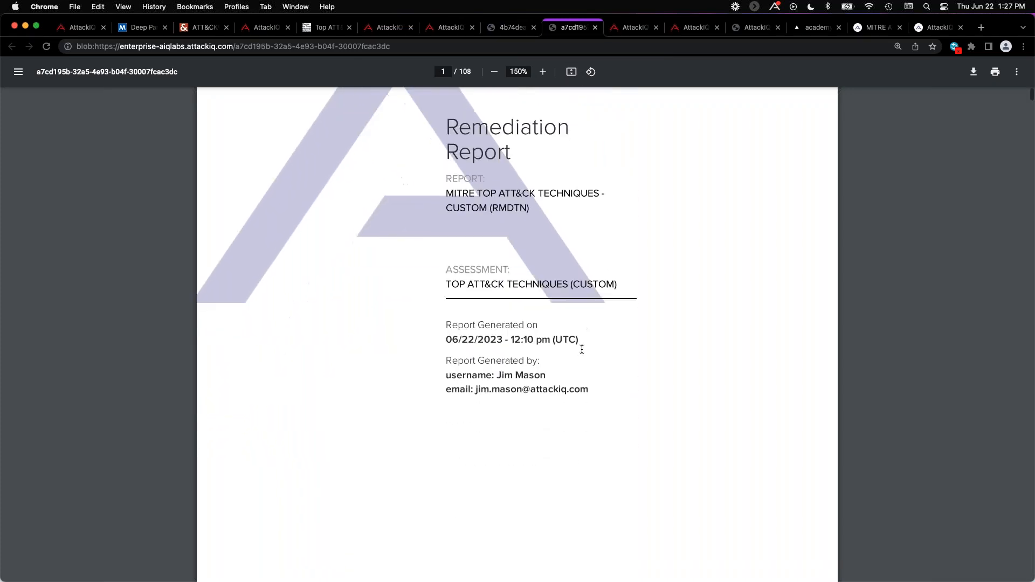
{"action": "scroll", "coordinate": [582, 347], "scroll_direction": "down", "scroll_amount": 10}
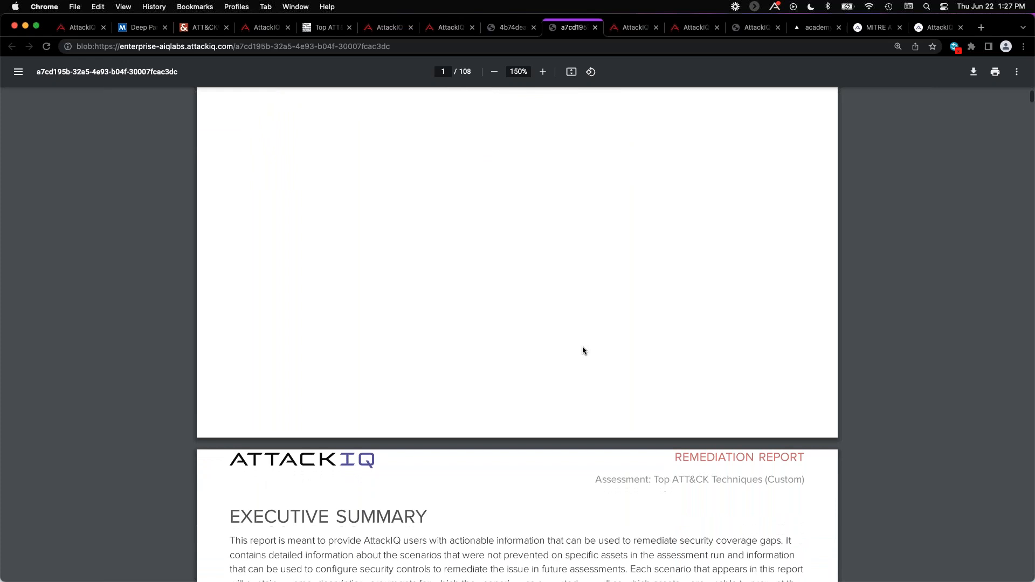
{"action": "scroll", "coordinate": [582, 349], "scroll_direction": "down", "scroll_amount": 6}
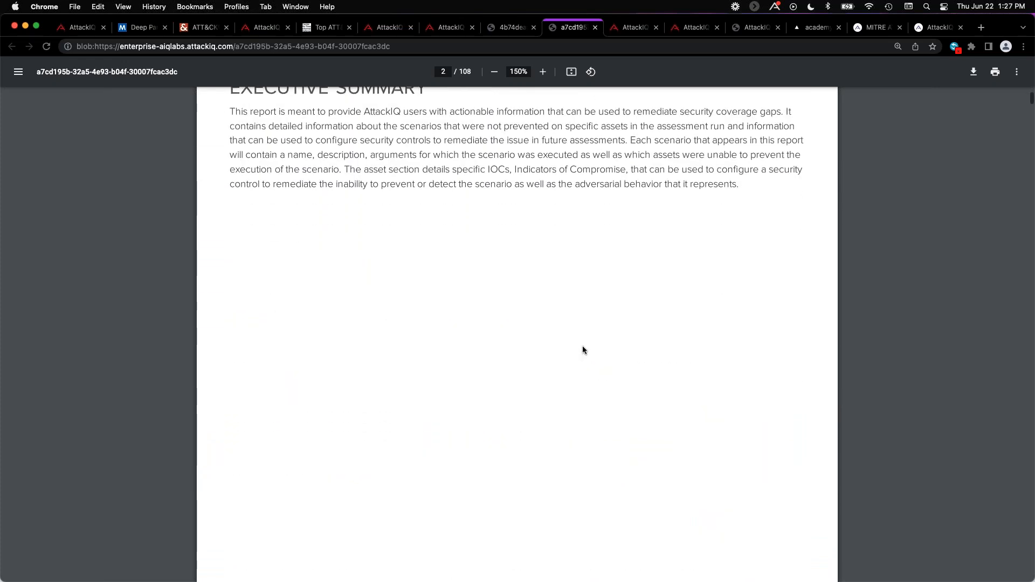
Read the File System Permissions Weakness Script section, covering its description, scenario arguments and endpoint detection and response mitigations.
{"action": "scroll", "coordinate": [582, 349], "scroll_direction": "down", "scroll_amount": 7}
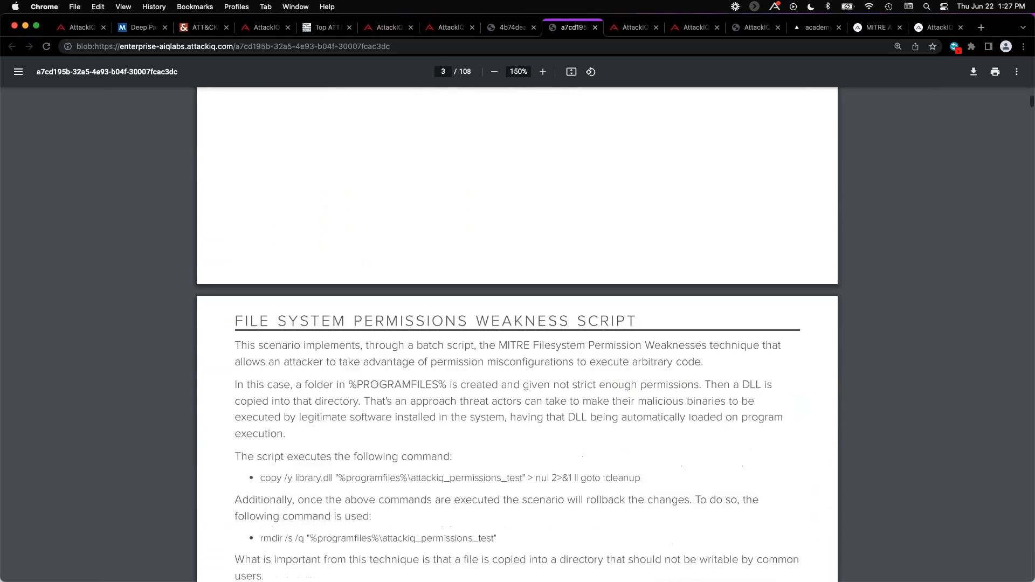
{"action": "scroll", "coordinate": [583, 347], "scroll_direction": "down", "scroll_amount": 1}
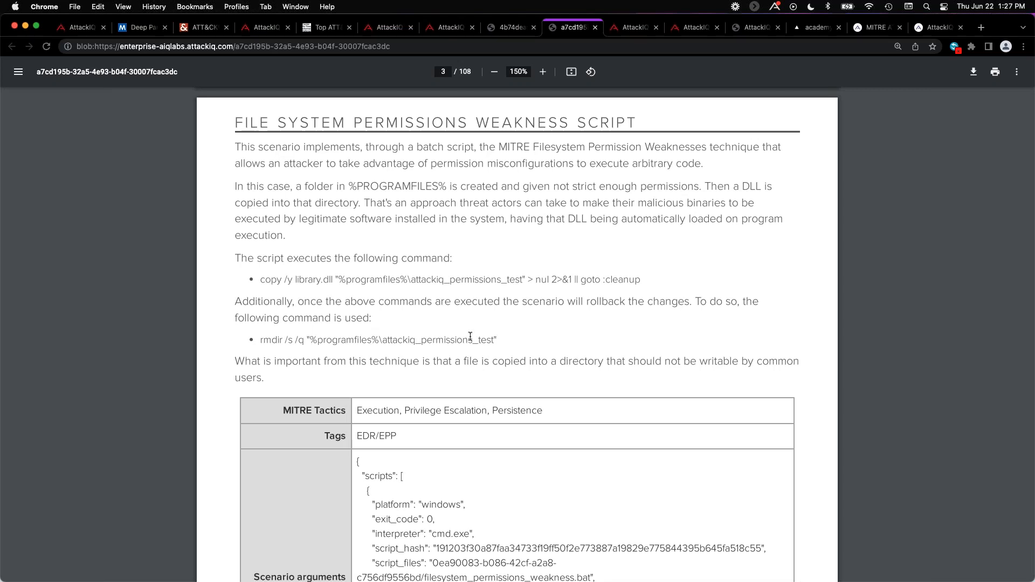
{"action": "scroll", "coordinate": [470, 336], "scroll_direction": "down", "scroll_amount": 5}
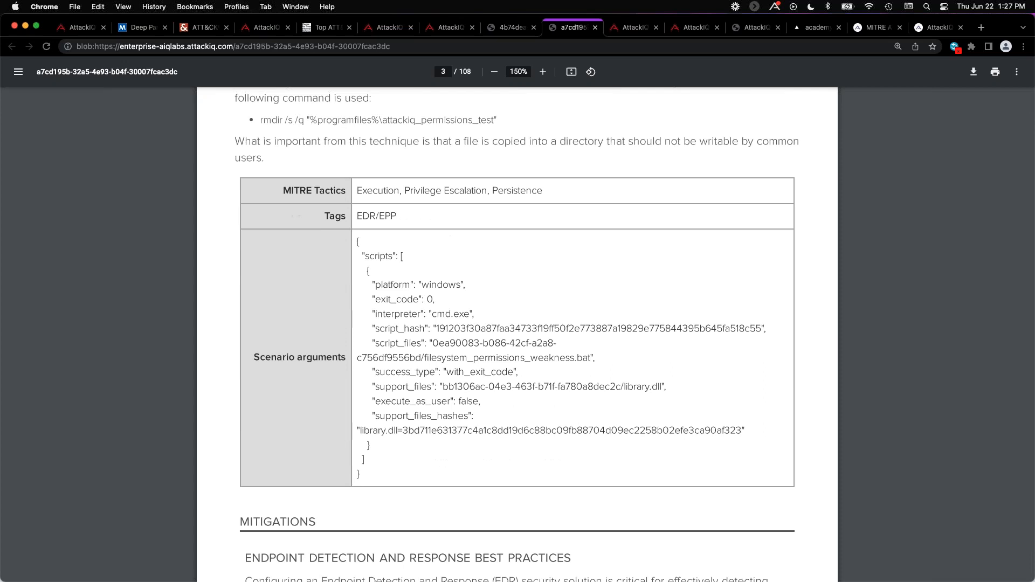
{"action": "scroll", "coordinate": [341, 257], "scroll_direction": "down", "scroll_amount": 6}
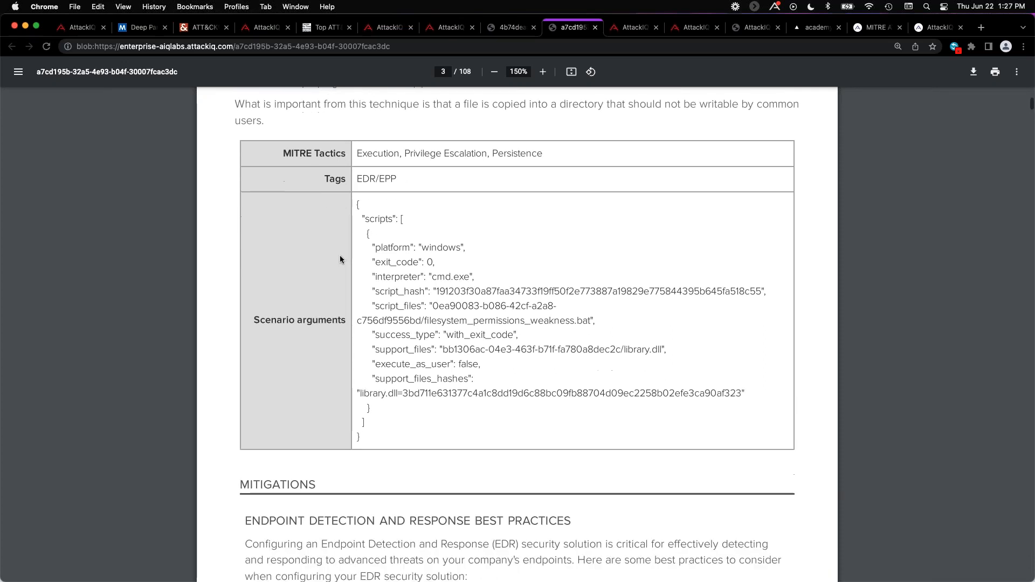
{"action": "scroll", "coordinate": [341, 258], "scroll_direction": "down", "scroll_amount": 3}
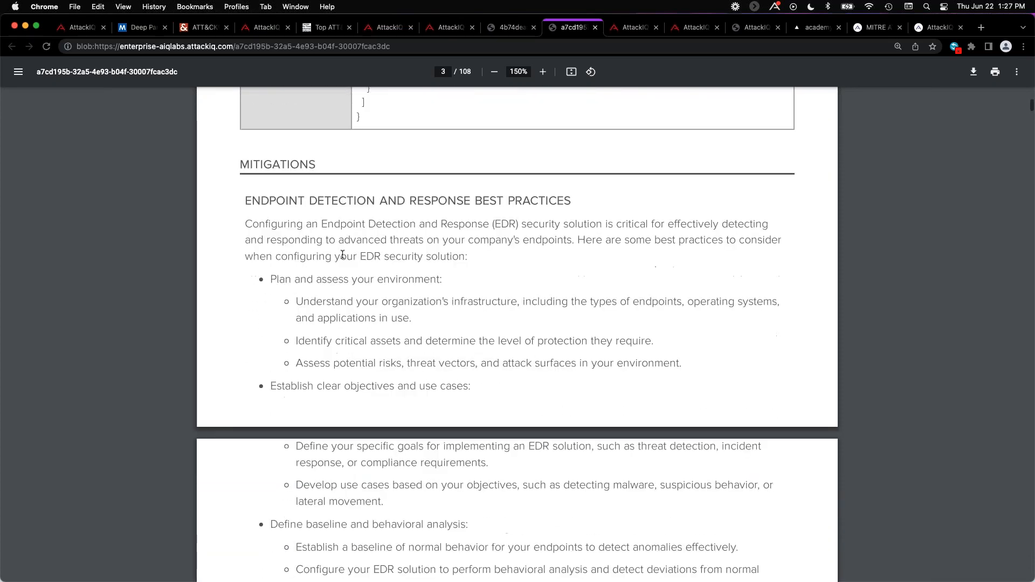
{"action": "scroll", "coordinate": [294, 196], "scroll_direction": "down", "scroll_amount": 4}
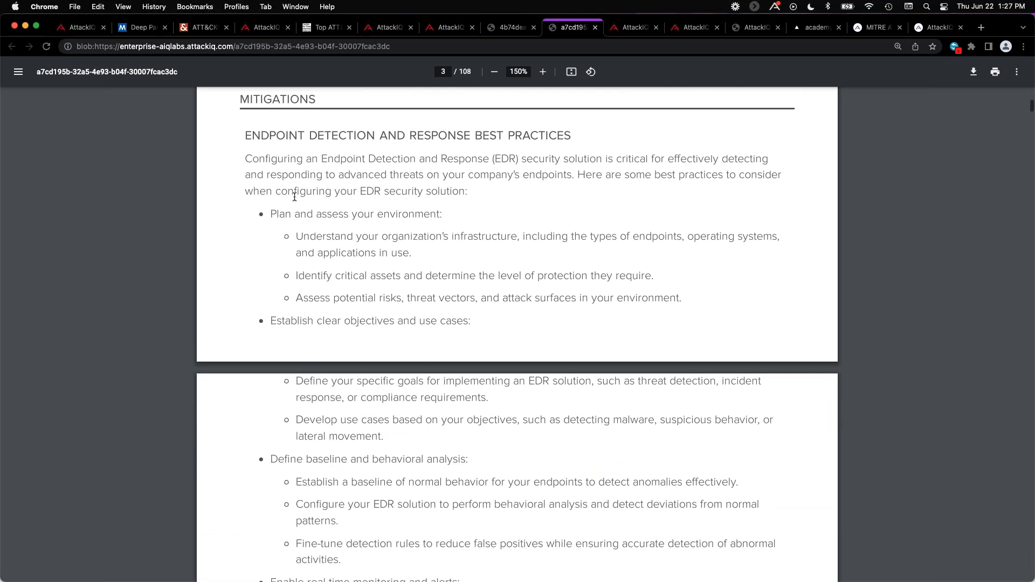
{"action": "scroll", "coordinate": [295, 196], "scroll_direction": "down", "scroll_amount": 4}
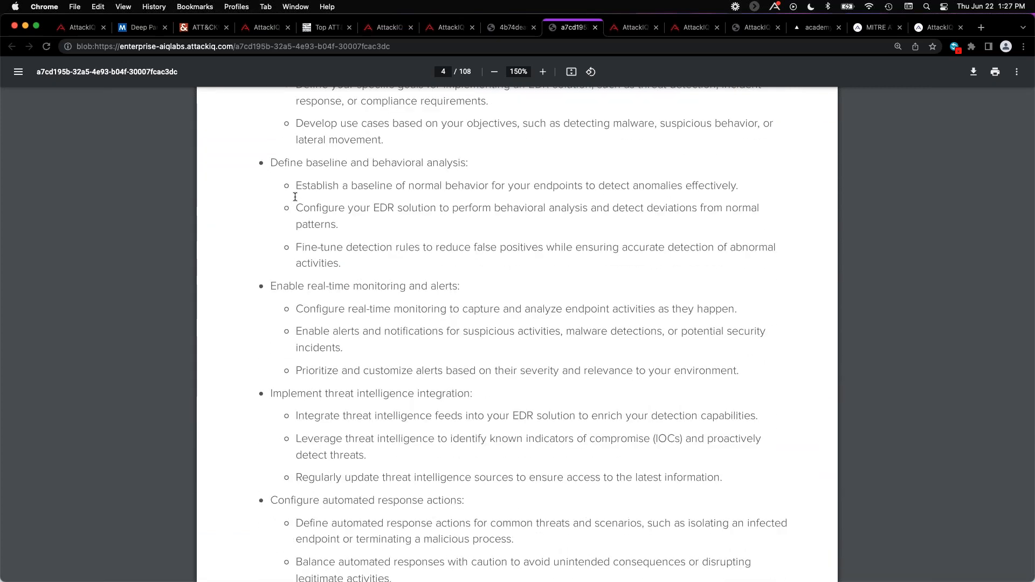
Open the MITRE Matrix of assessment results and expand the Abuse Elevation Control Mechanism subtechniques under Defense Evasion.
{"action": "left_click", "coordinate": [620, 34]}
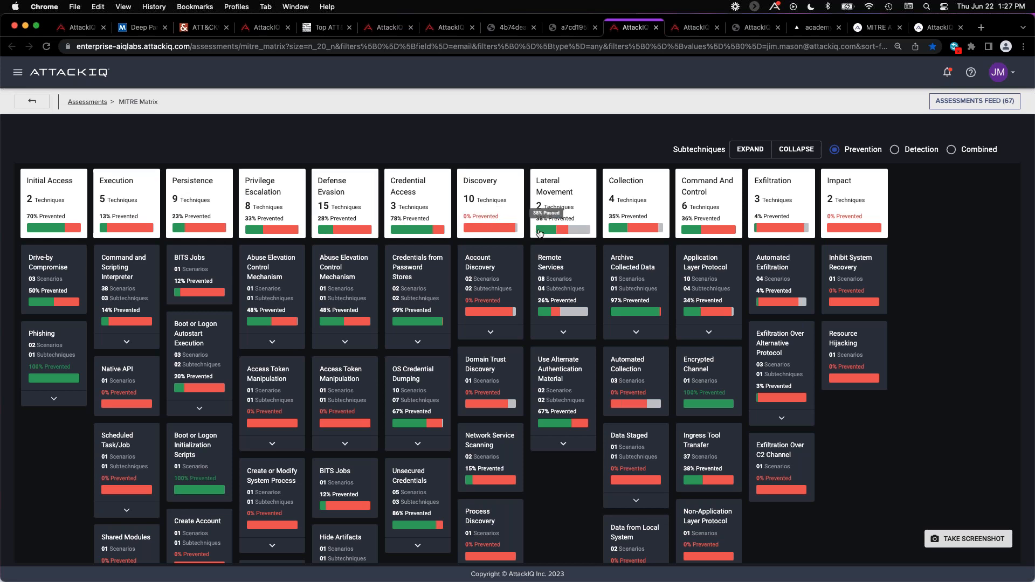
{"action": "left_click", "coordinate": [350, 348]}
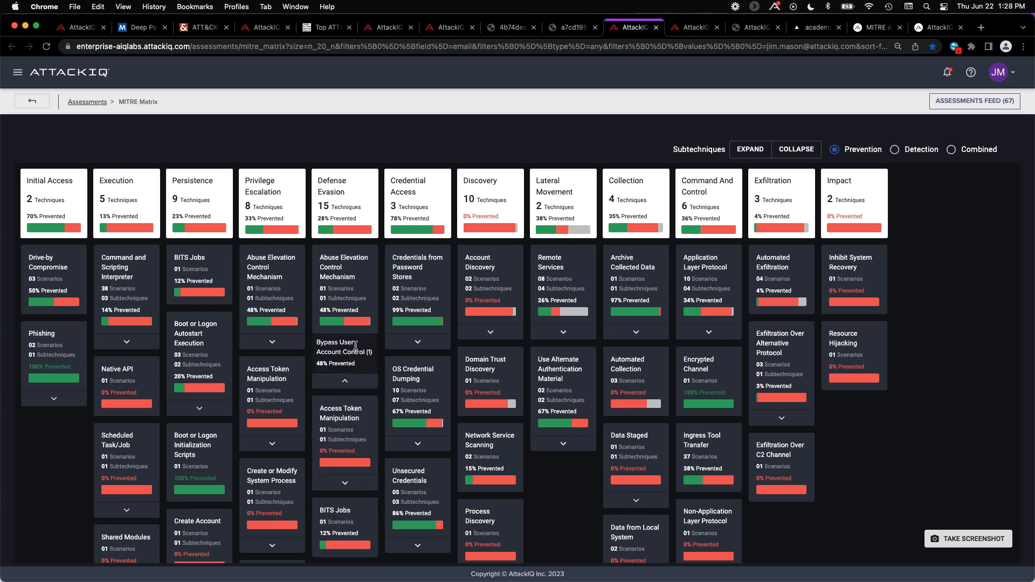
Switch to AttackIQ Ready! and open the Security Control Tech Stack configuration.
{"action": "left_click", "coordinate": [699, 28]}
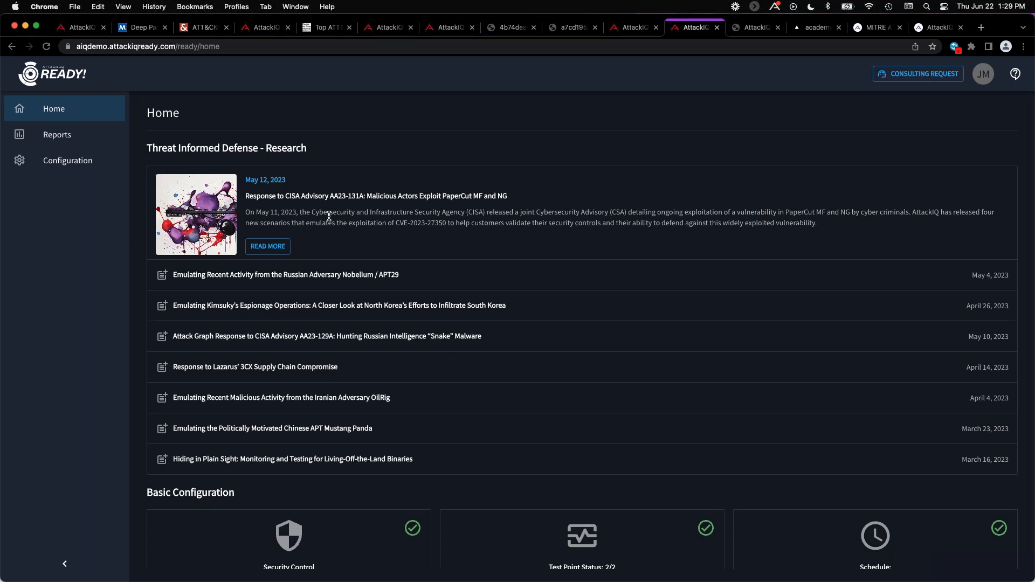
{"action": "left_click", "coordinate": [69, 164]}
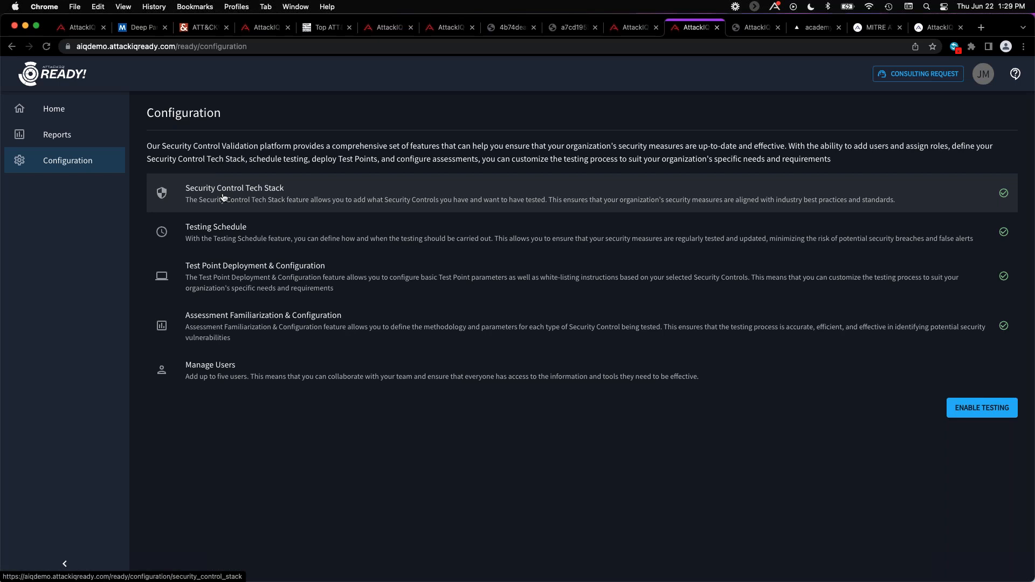
{"action": "left_click", "coordinate": [366, 210]}
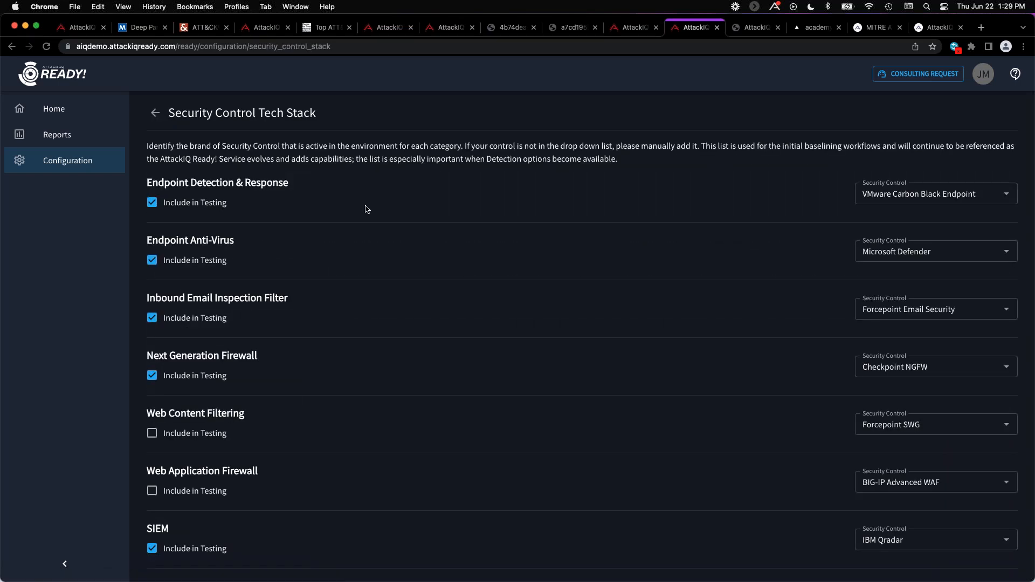
Inspect the available security control brands for Endpoint Detection & Response, Inbound Email Inspection Filter and Next Generation Firewall without changing the selections.
{"action": "left_click", "coordinate": [1006, 193]}
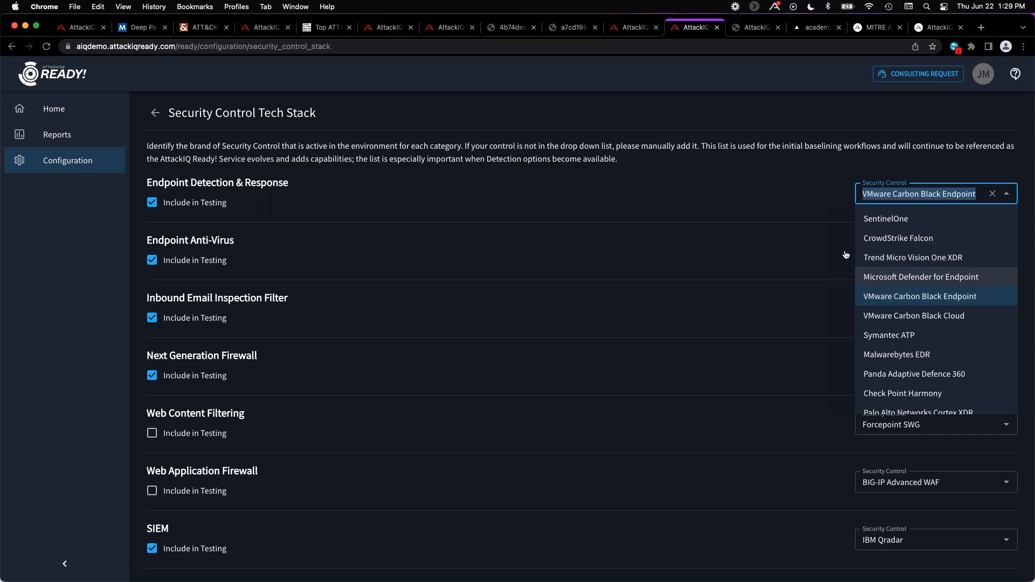
{"action": "left_click", "coordinate": [785, 235]}
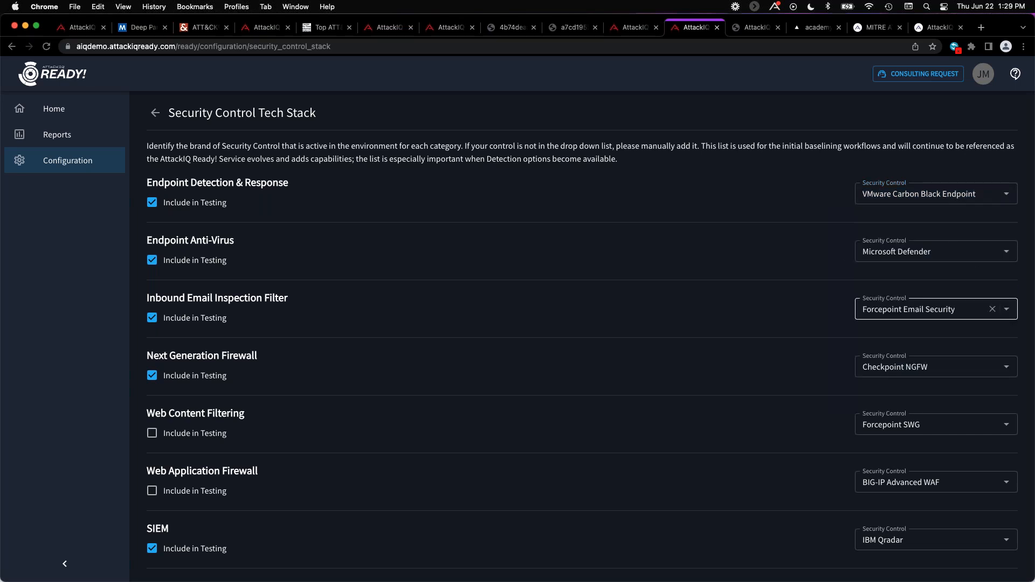
{"action": "left_click", "coordinate": [1006, 309]}
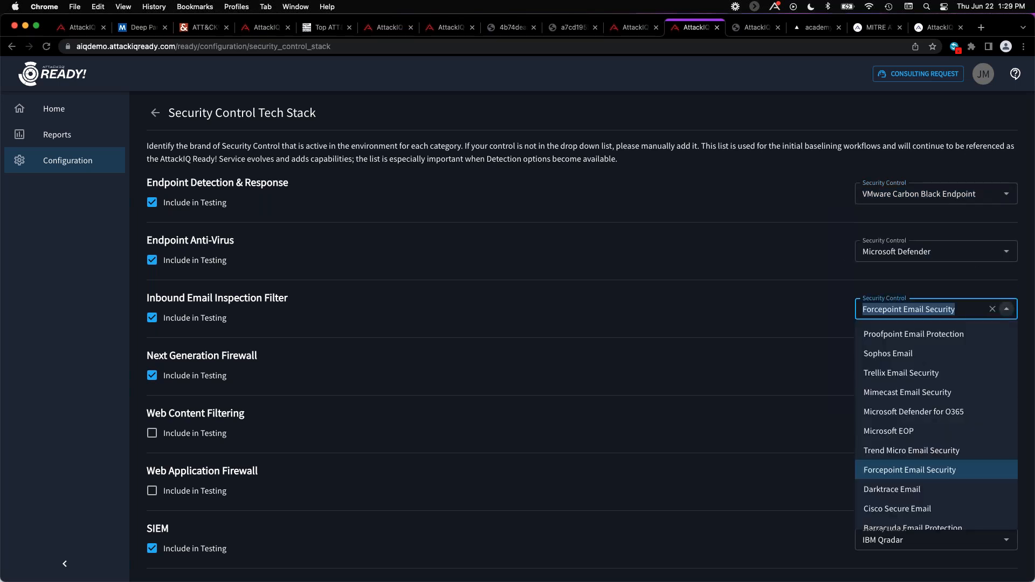
{"action": "left_click", "coordinate": [807, 309]}
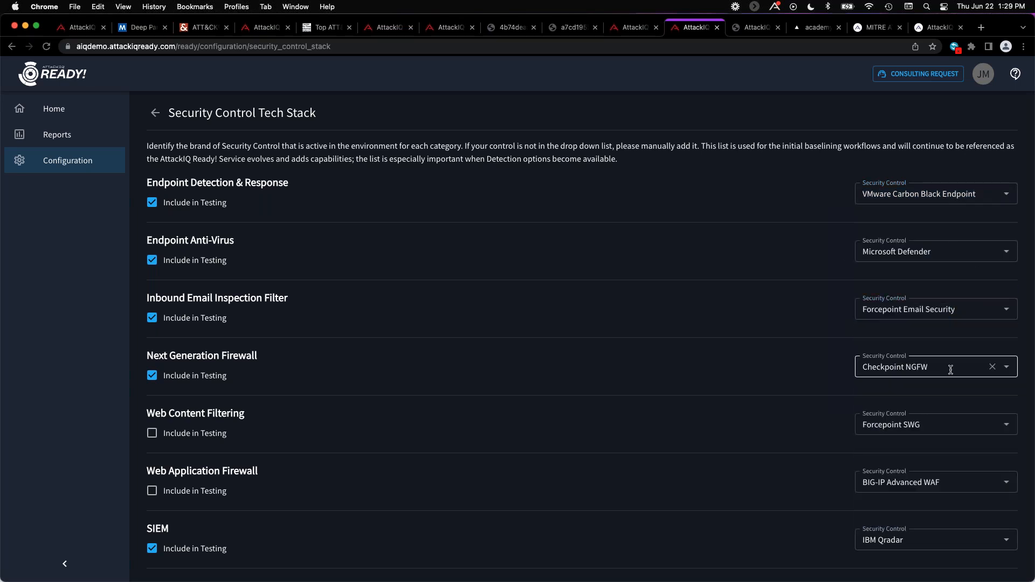
{"action": "left_click", "coordinate": [1007, 366]}
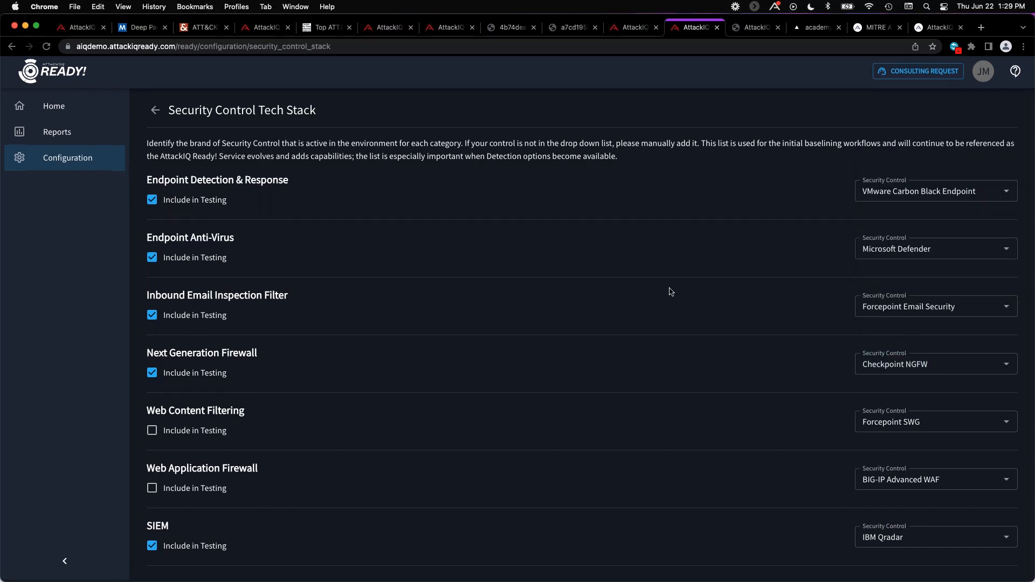
View the AttackIQ Ready! Reports list and open the sample Weekly Report PDF.
{"action": "left_click", "coordinate": [85, 136]}
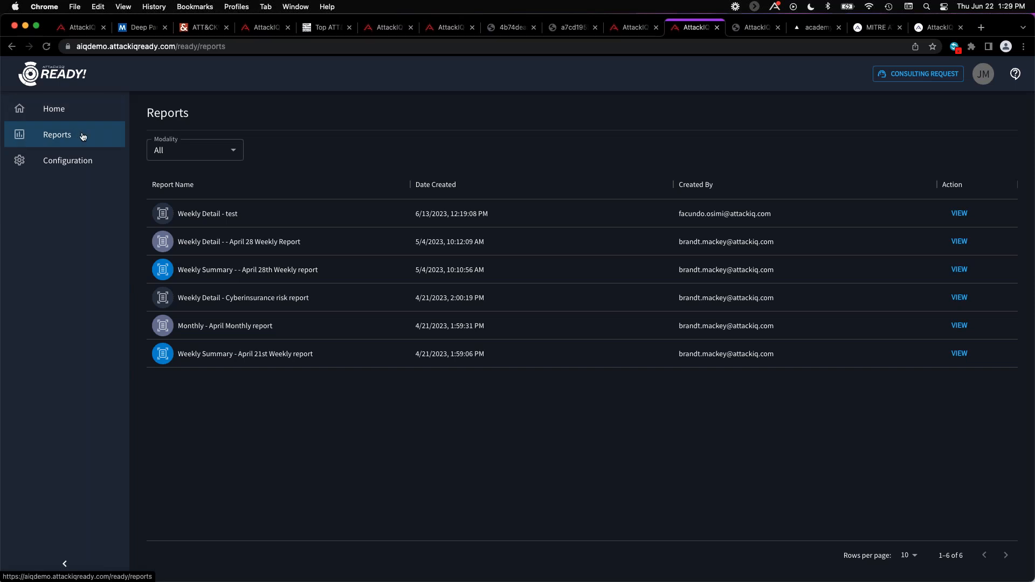
{"action": "left_click", "coordinate": [766, 26]}
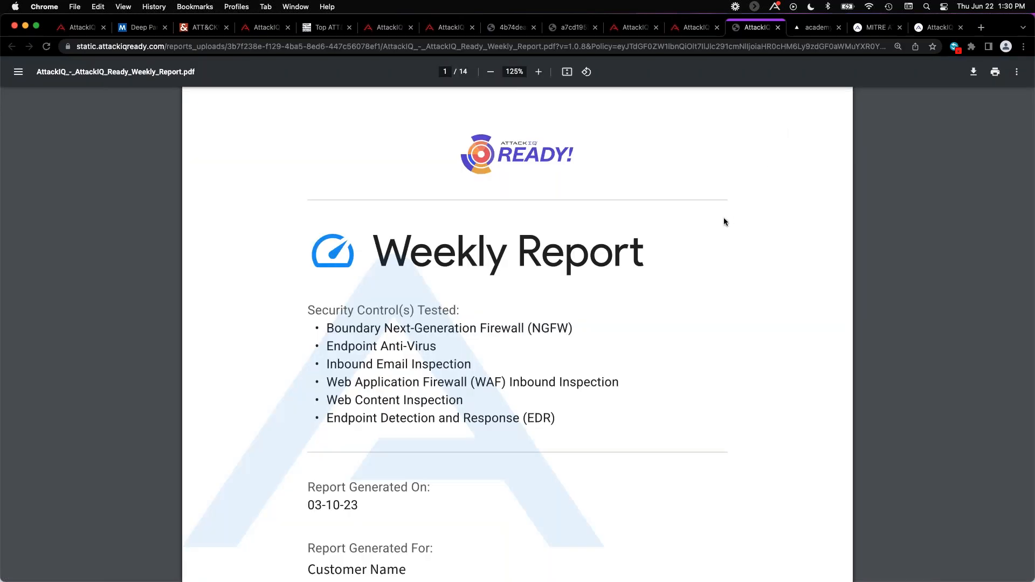